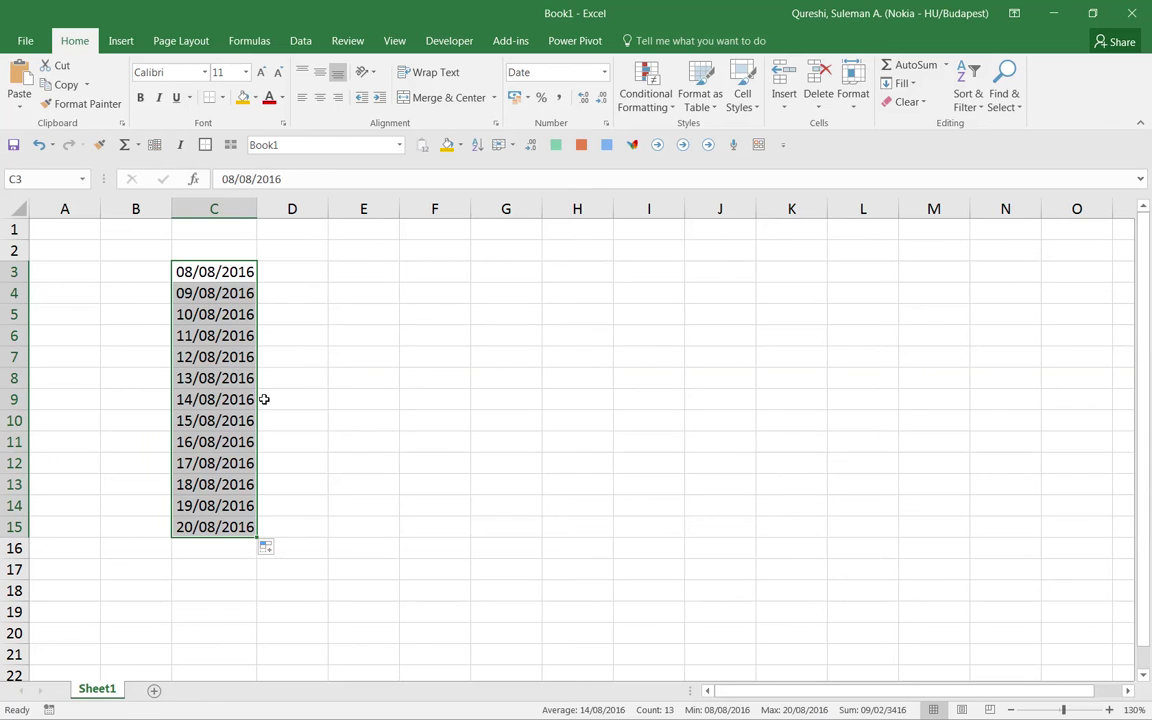
left_click(247, 292)
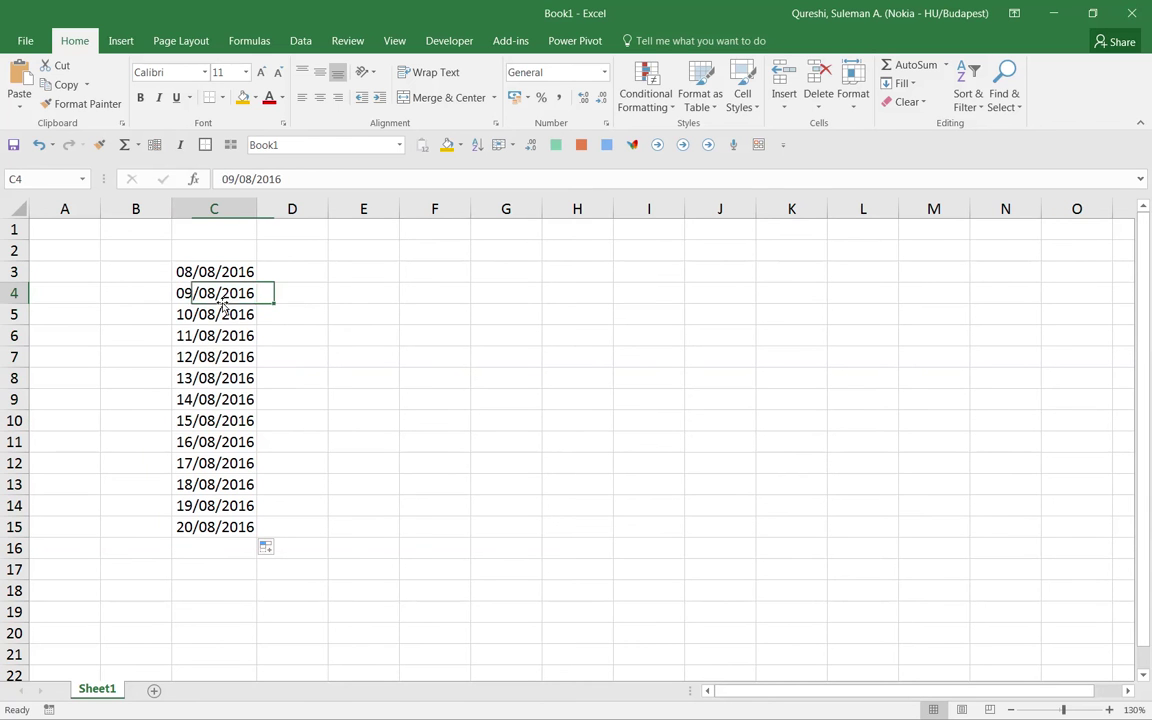
left_click(228, 378)
left_click(240, 396)
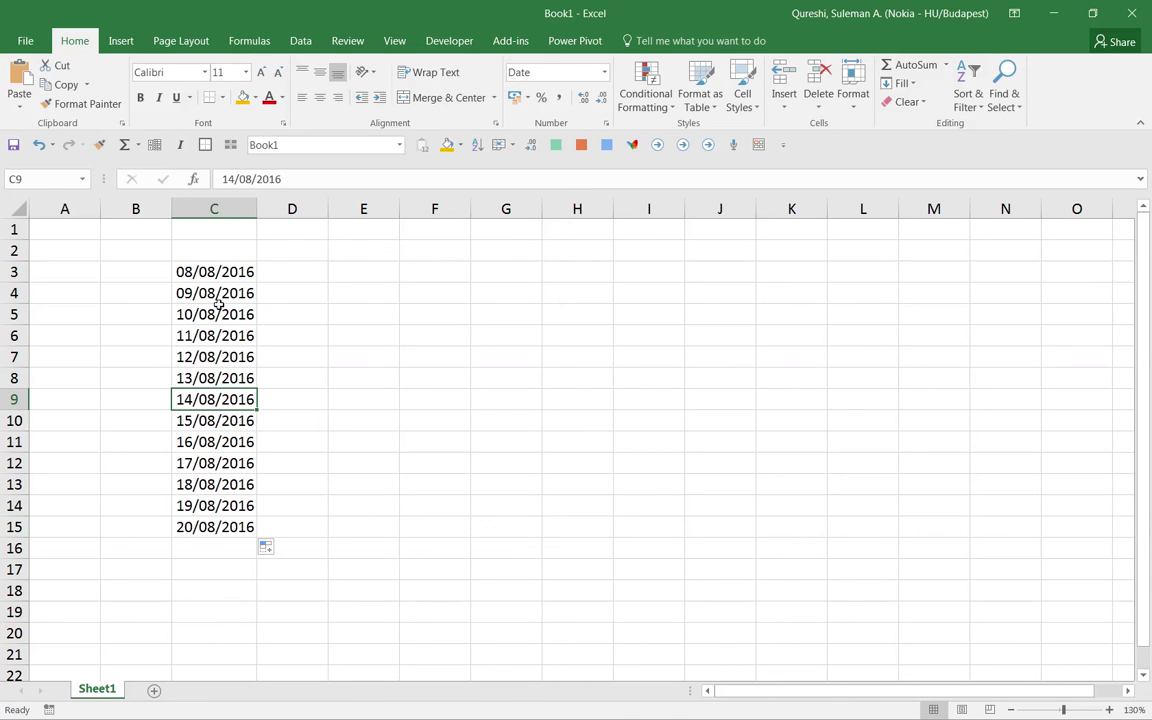
Fill C3:C15 as a date series in columns, using the Day date unit and a step value of 2.
left_click_drag(218, 303, 258, 511)
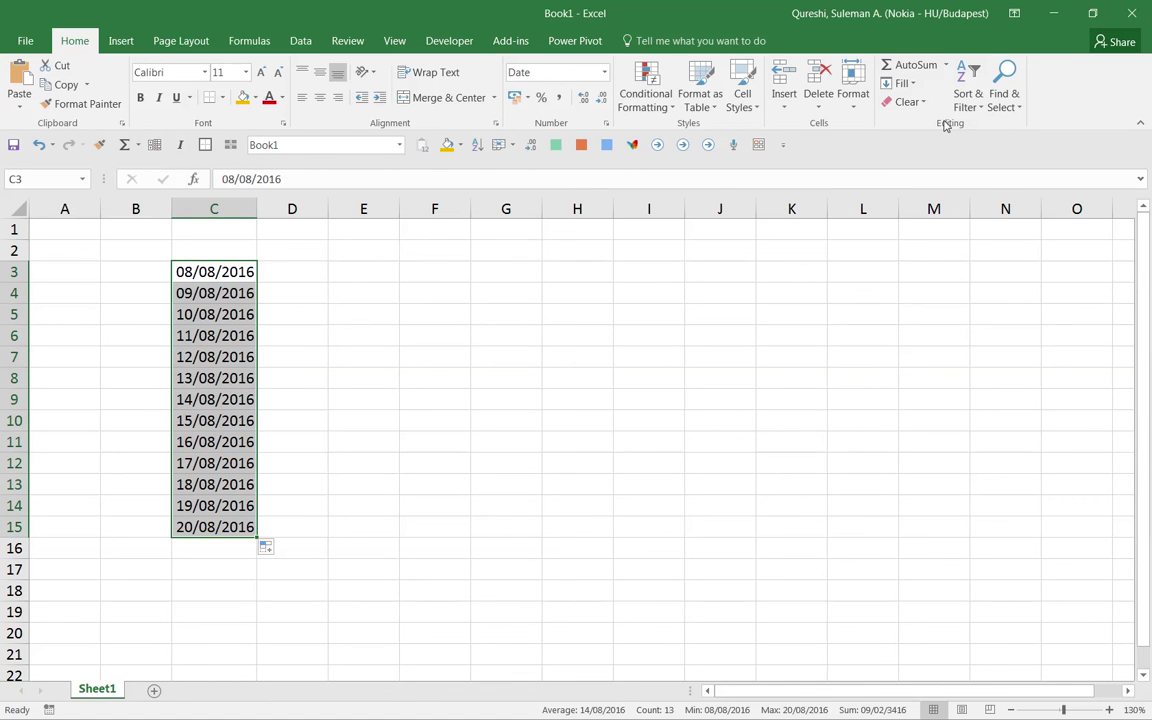
left_click(910, 85)
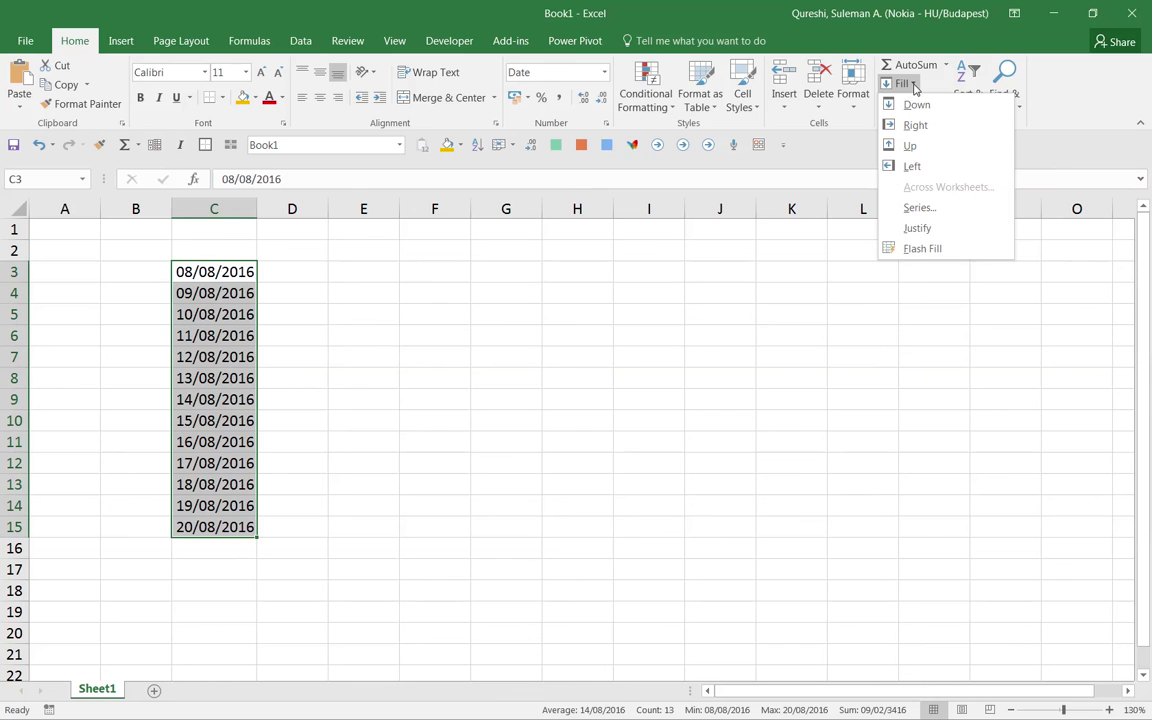
left_click(918, 208)
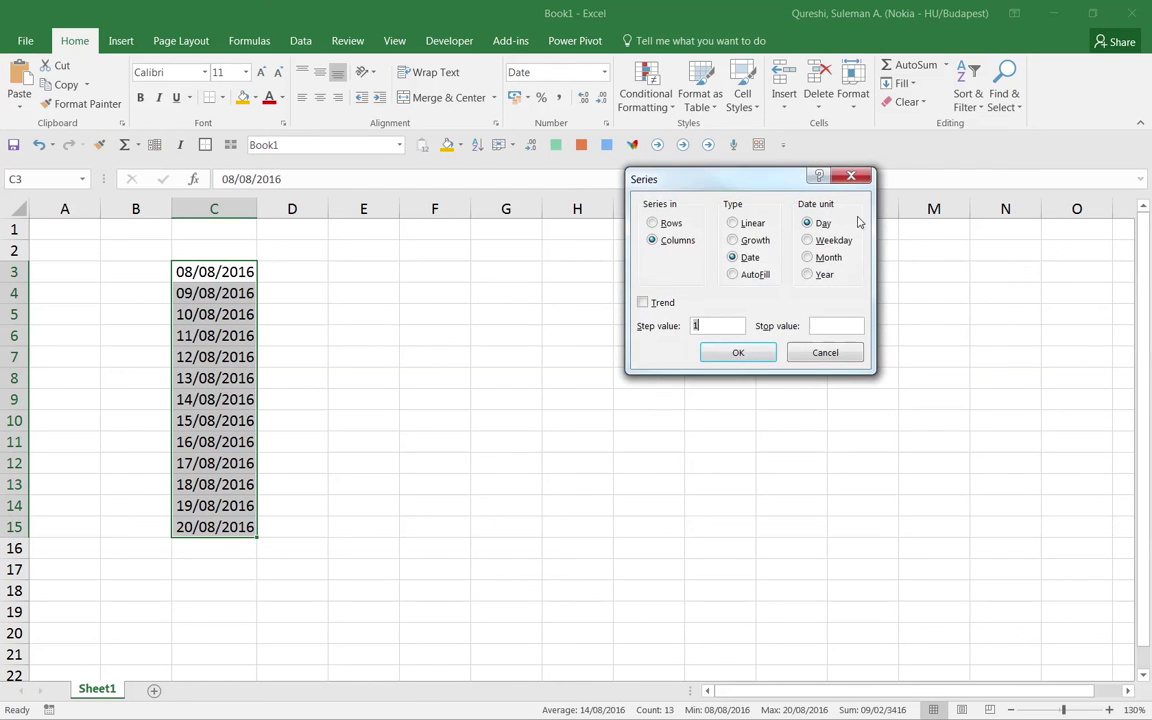
left_click_drag(768, 188, 553, 155)
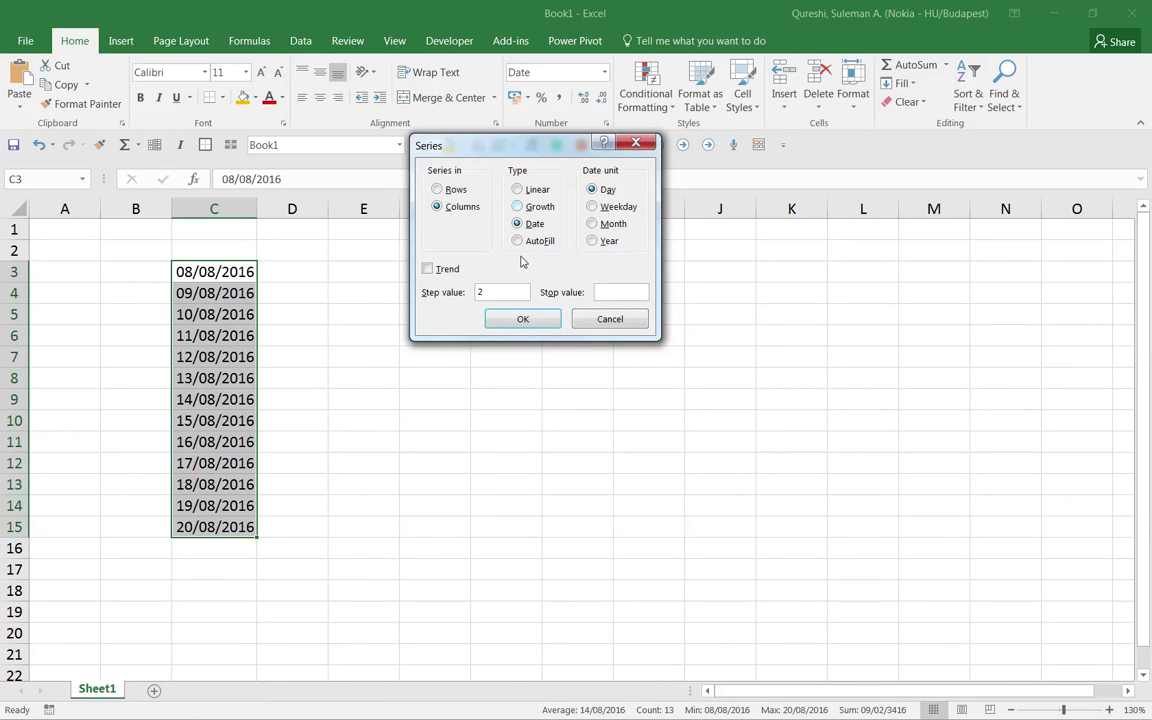
left_click(522, 319)
left_click(319, 352)
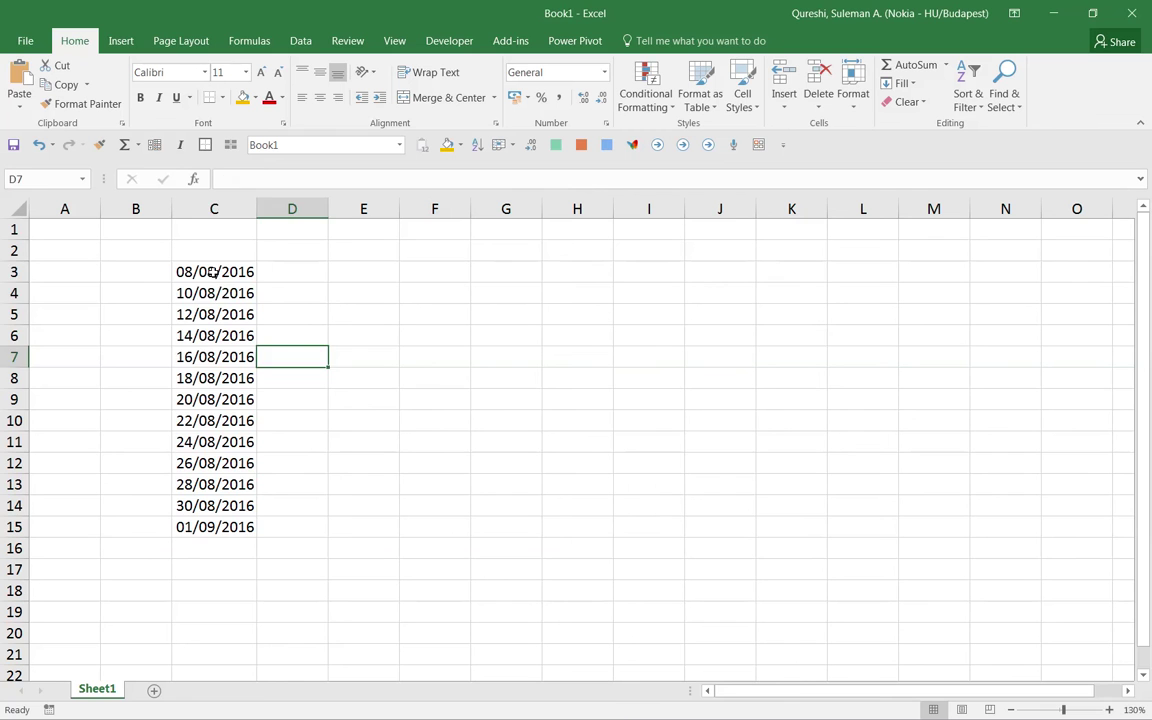
Check the two-day date sequence in column C and undo that series fill.
left_click_drag(214, 272, 217, 527)
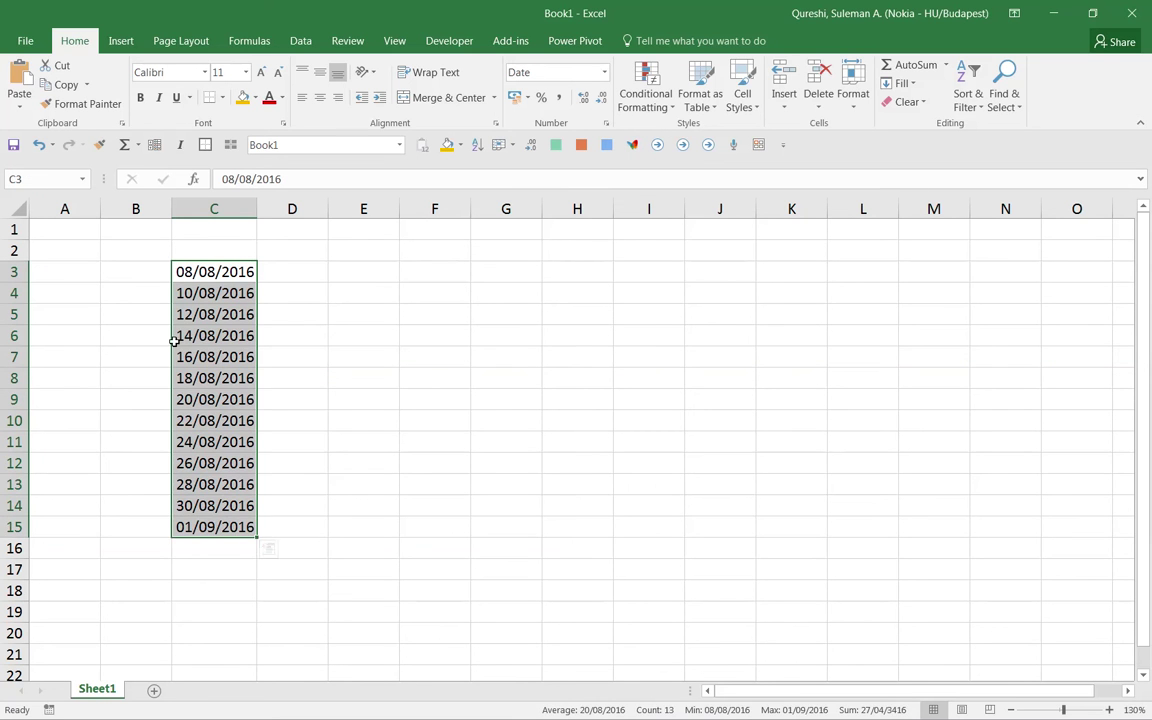
left_click(212, 292)
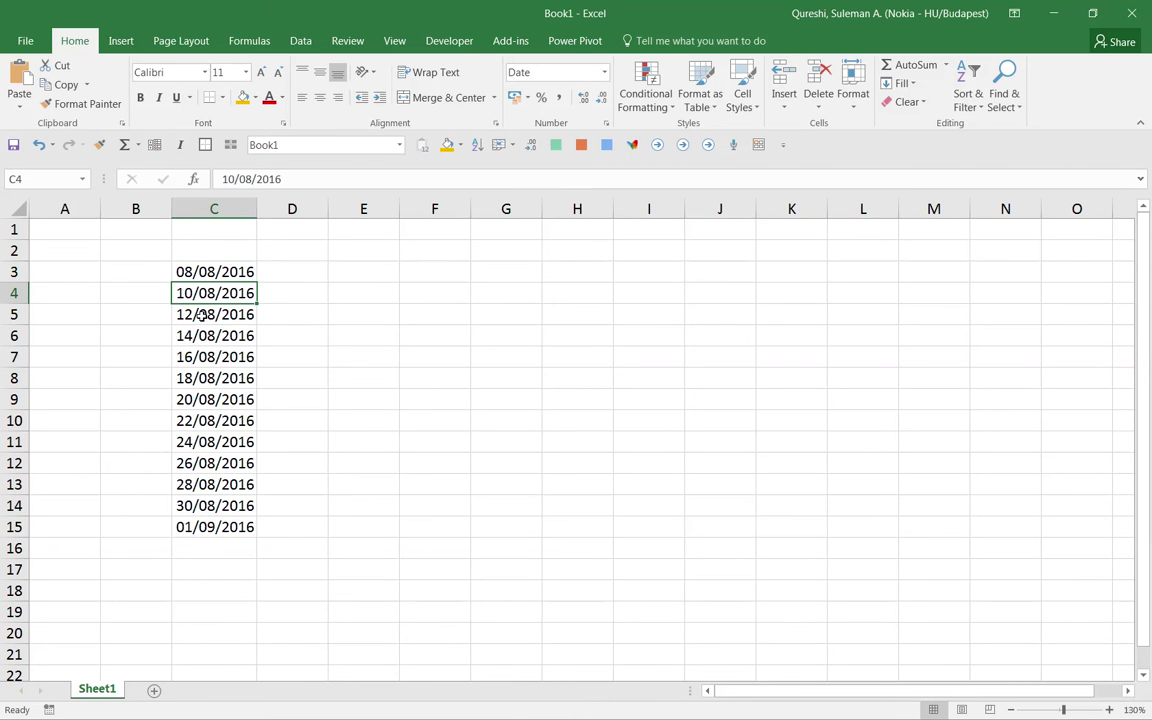
left_click(213, 314)
left_click(212, 335)
left_click(210, 357)
left_click(206, 376)
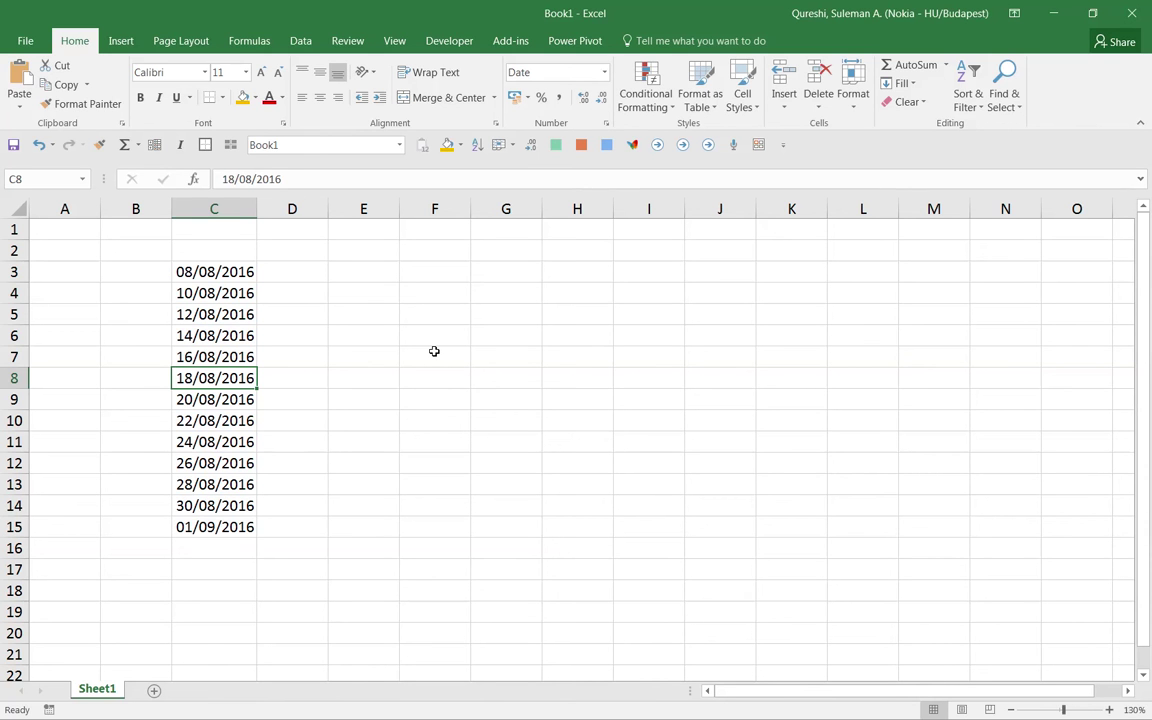
key("ctrl+z")
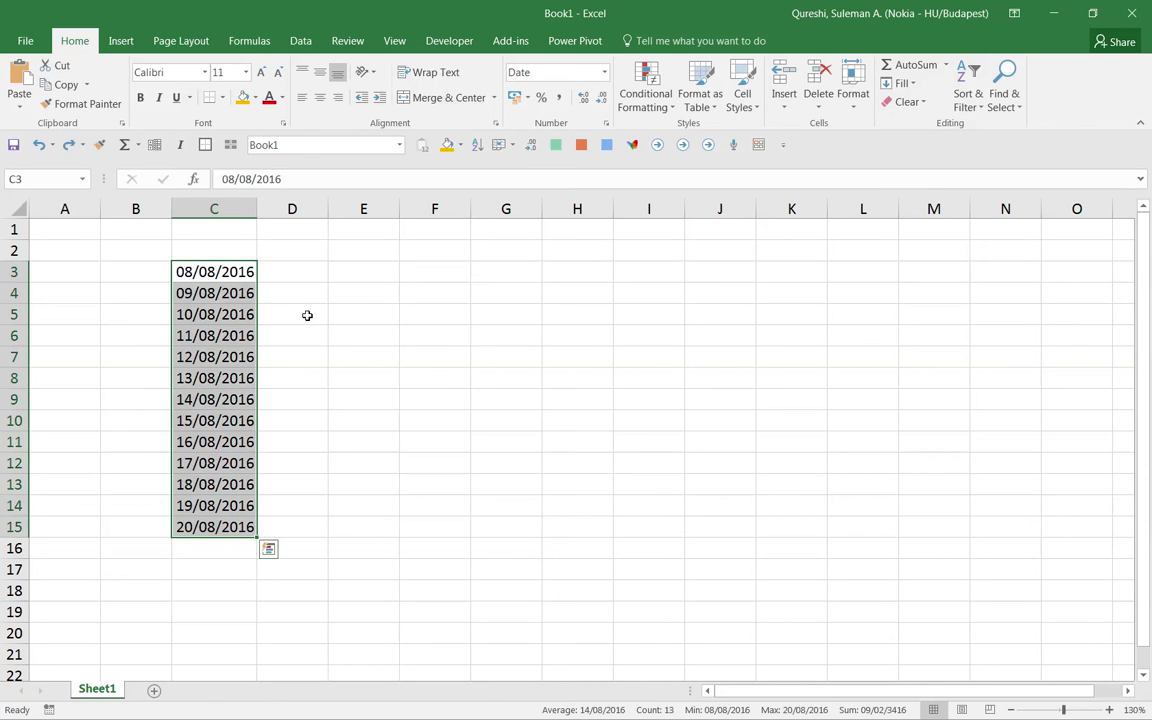
Refill C3:C15 as a date series with the Weekday date unit and a step value of 1.
left_click(908, 84)
left_click(860, 200)
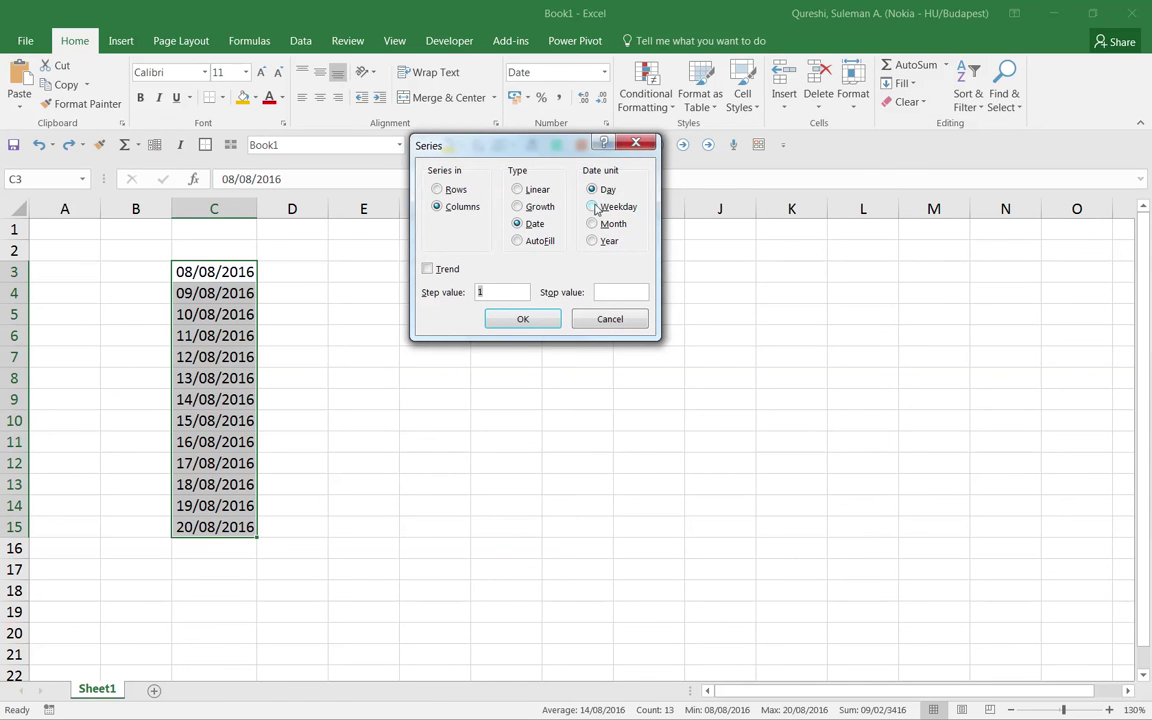
left_click(608, 210)
left_click(550, 317)
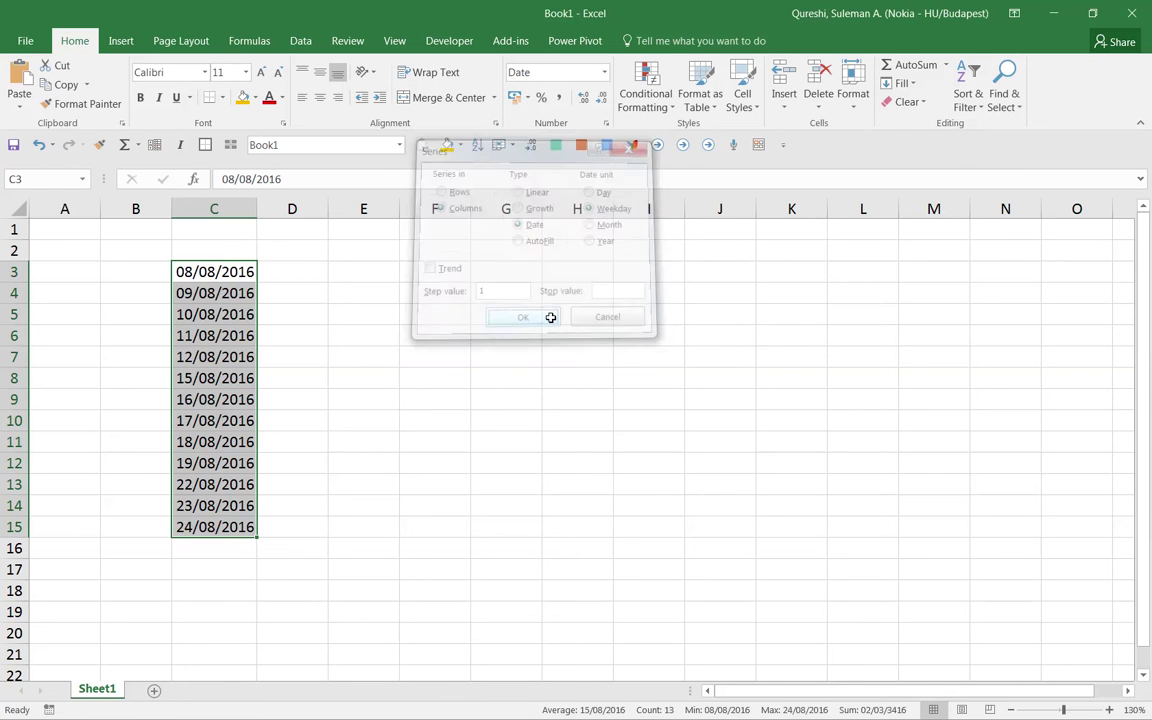
left_click(331, 337)
left_click_drag(200, 273, 198, 527)
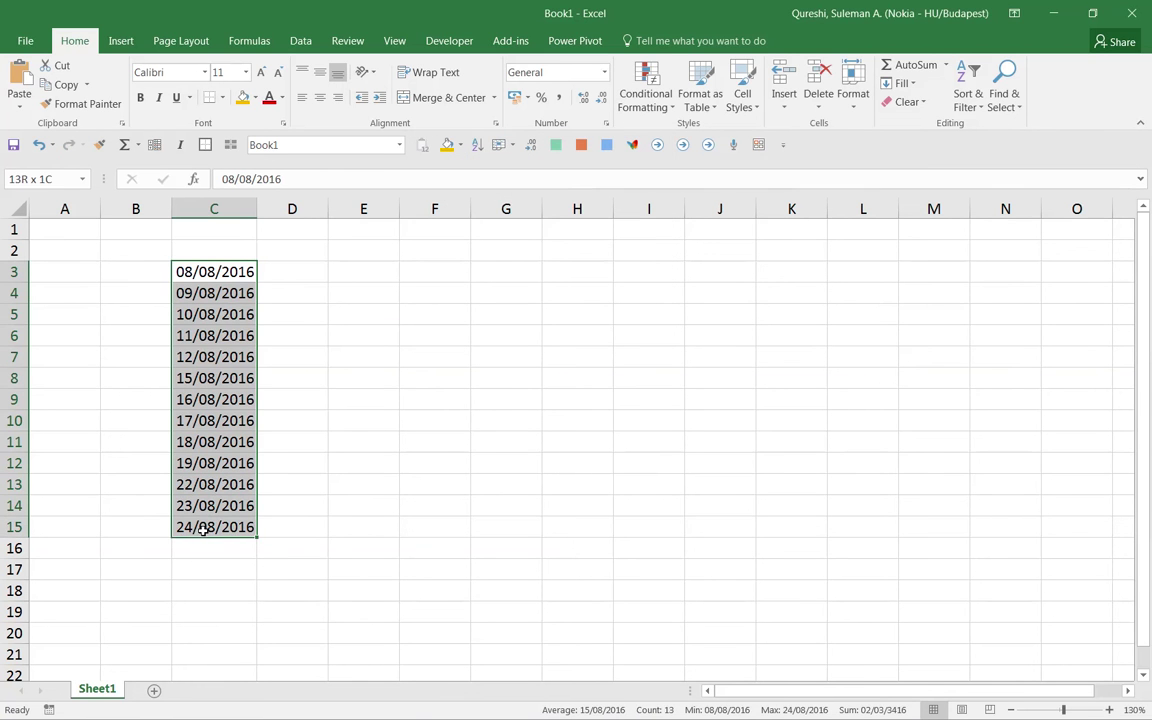
Enter the formula =TEXT(C3,"DDDD") in D3 to get the weekday name of the first date.
left_click(286, 268)
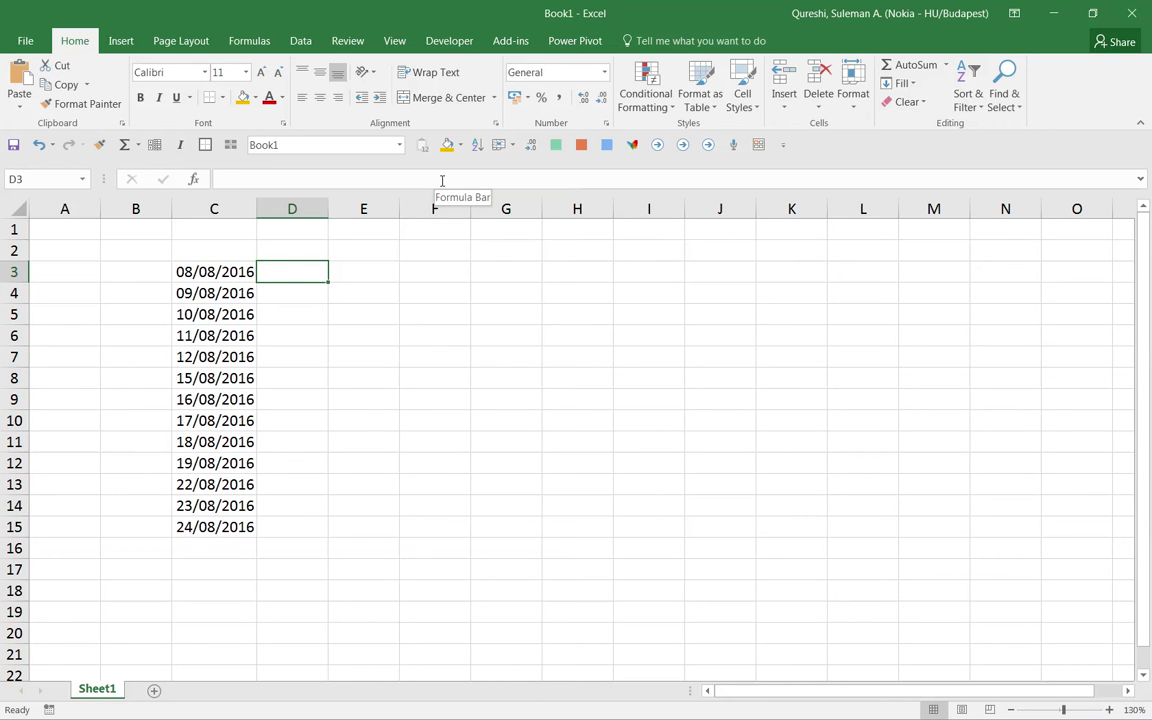
type("=")
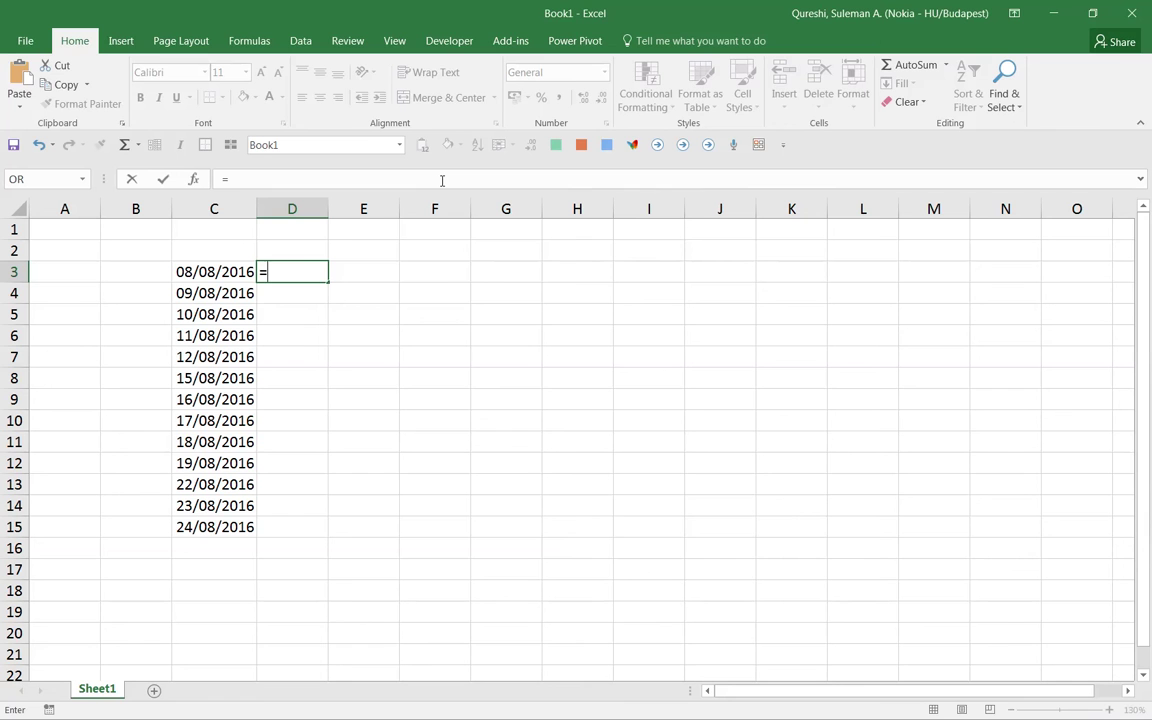
type("text(")
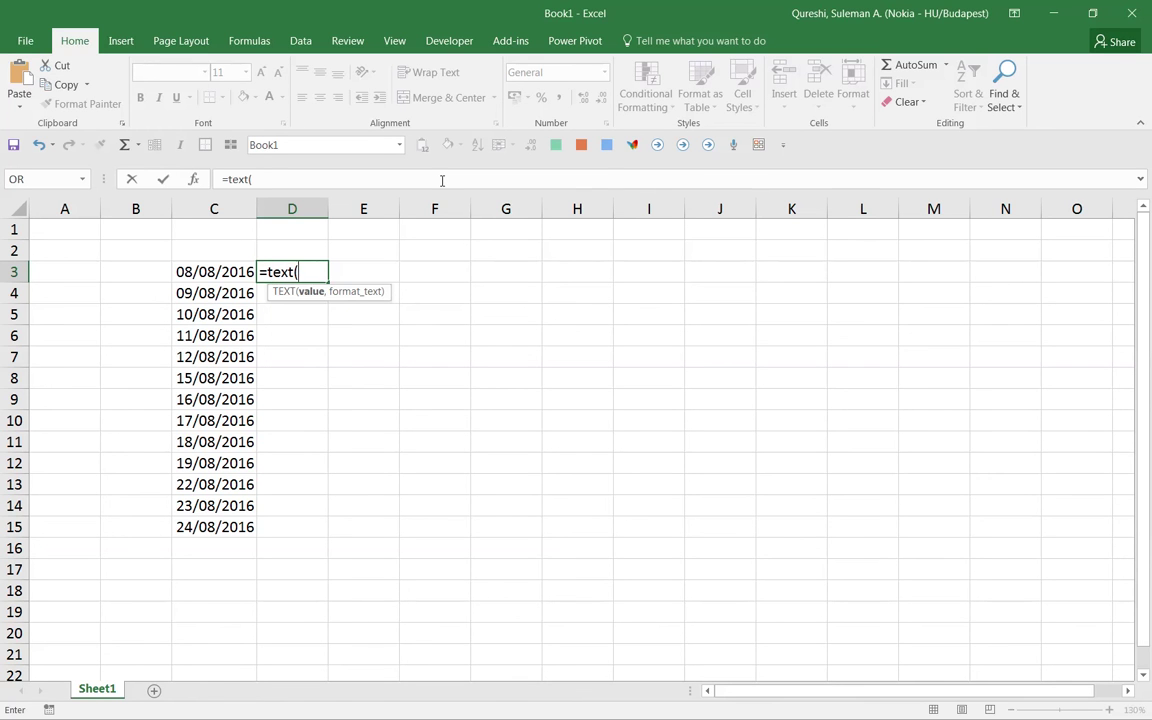
key("Left")
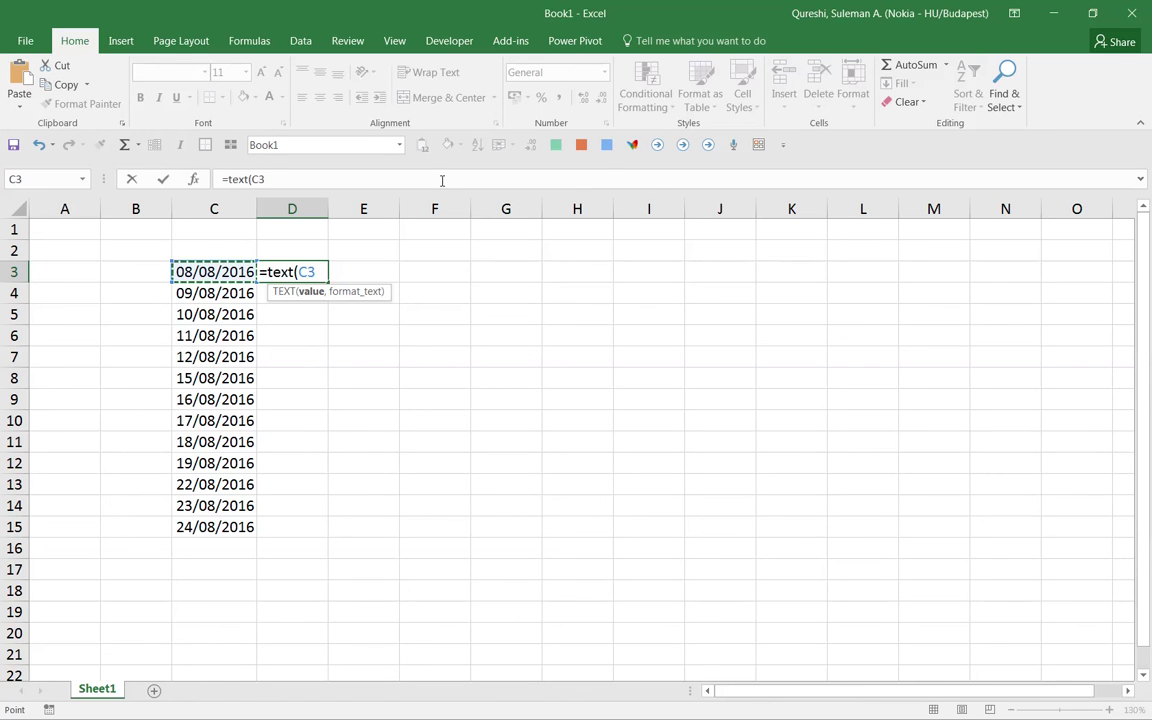
type(",")
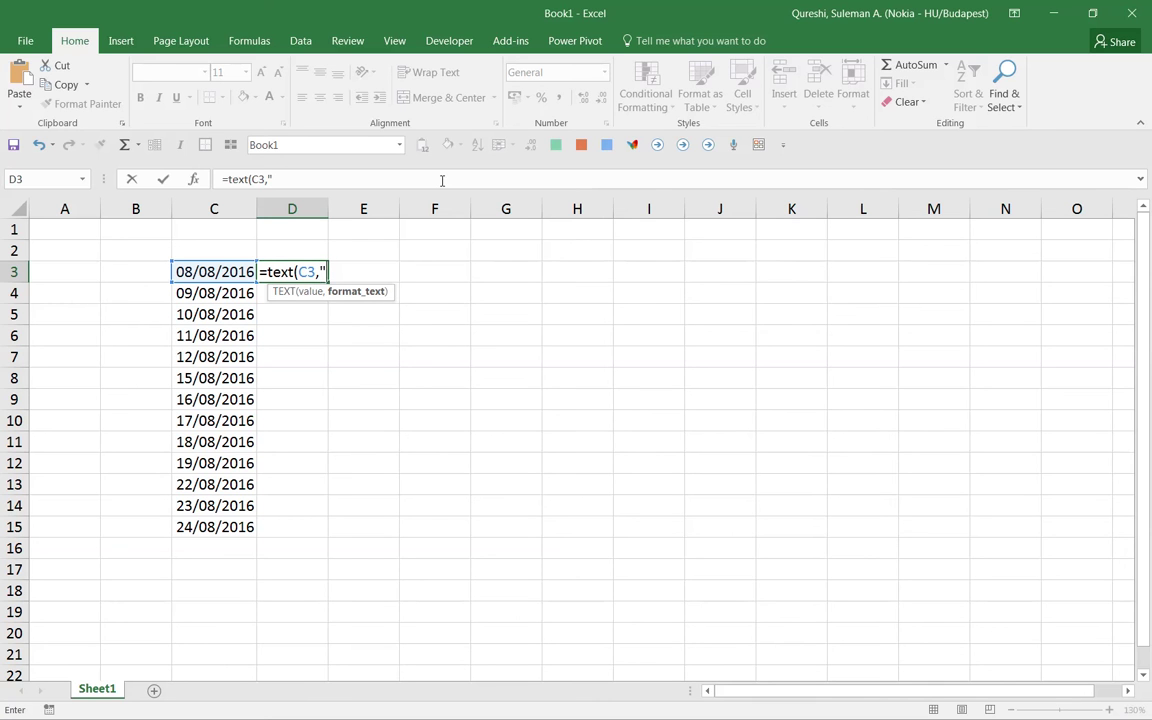
type("\"DDDD\")")
key("Return")
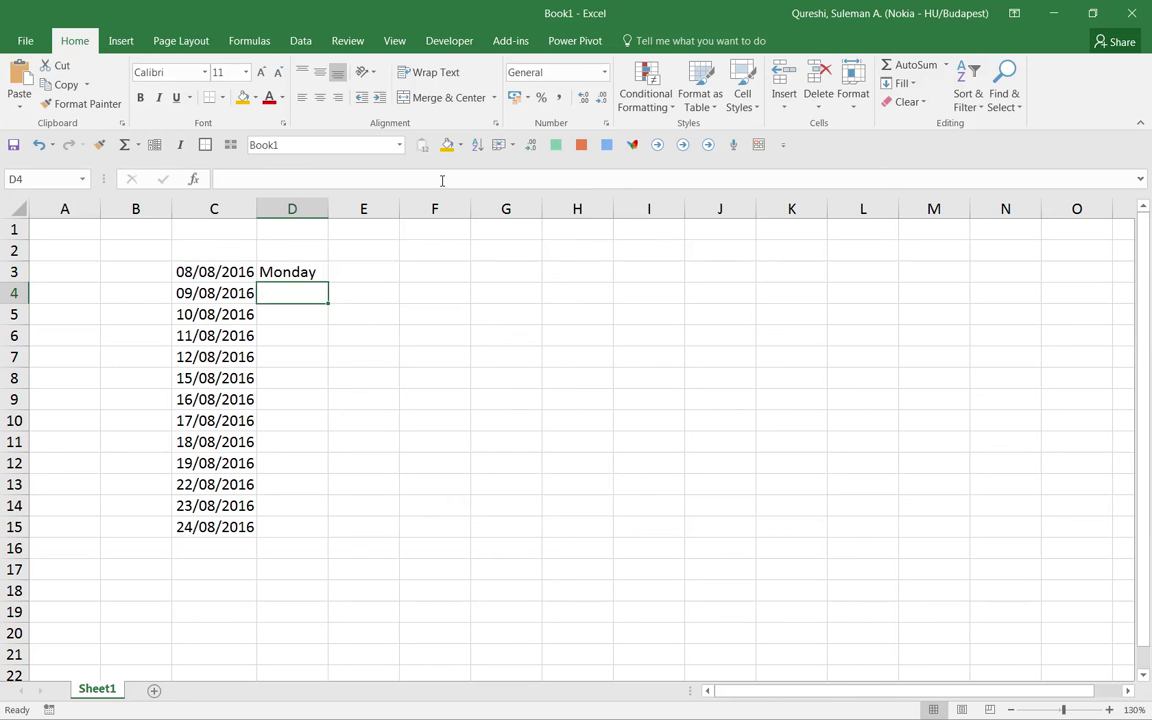
Fill the weekday-name formula from D3 down to D15 and auto-fit the width of column D.
key("Up")
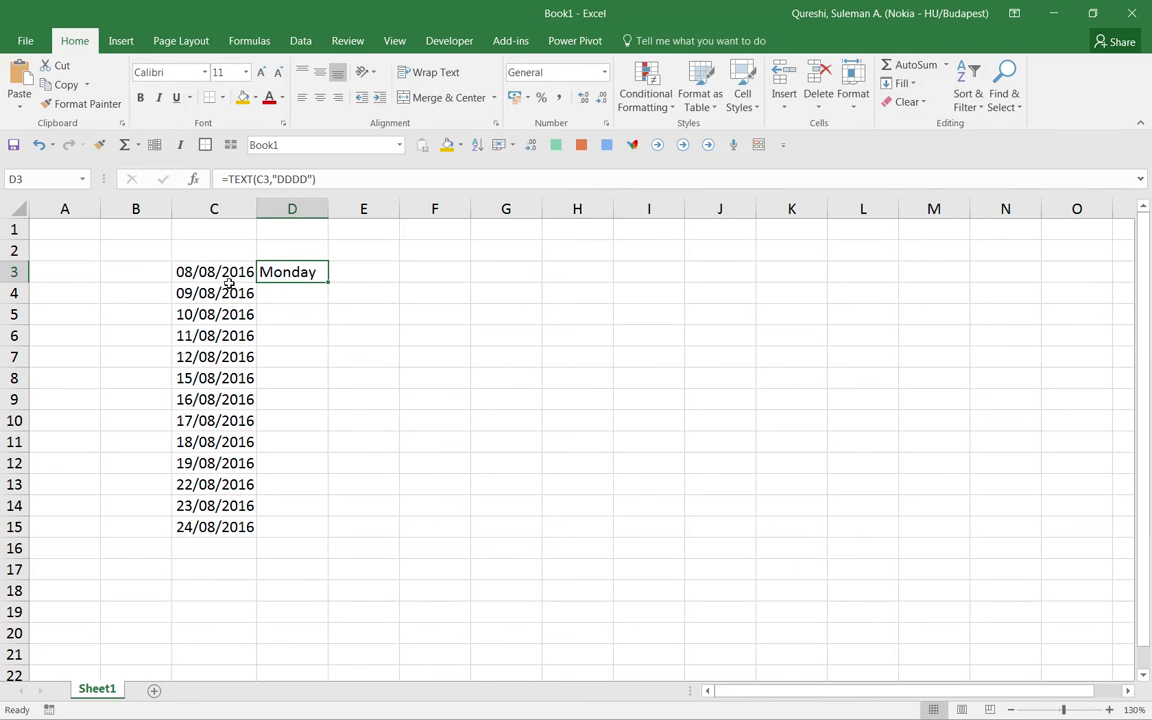
left_click_drag(327, 281, 278, 530)
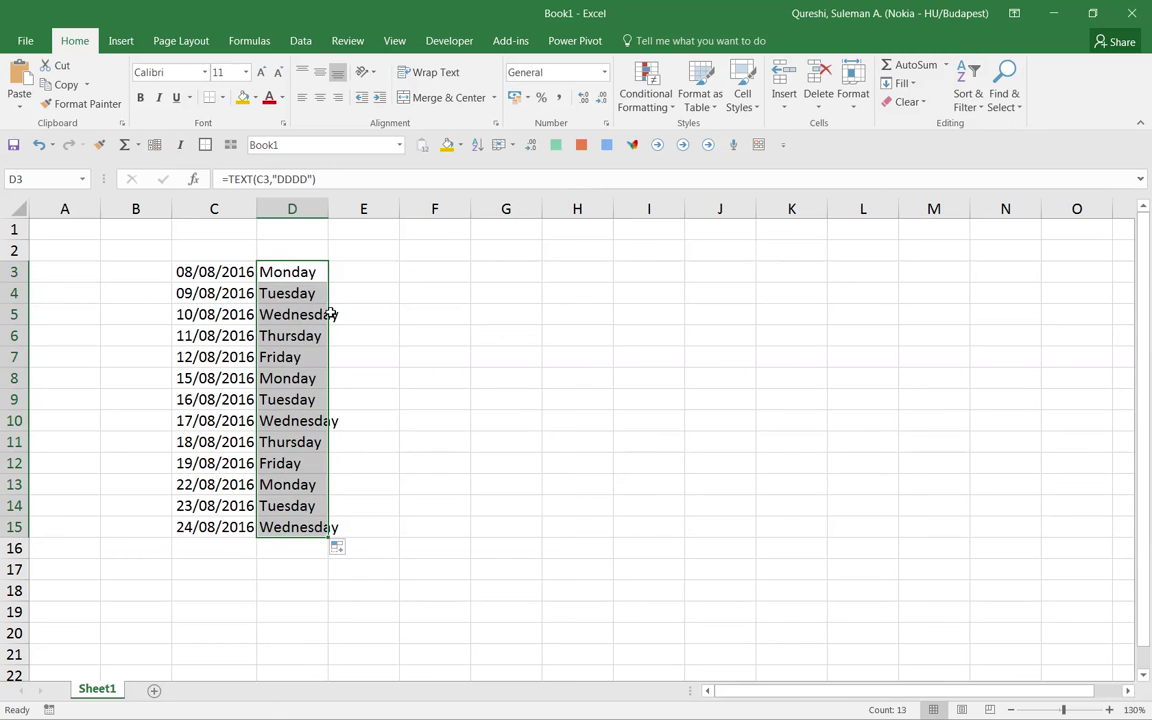
left_click(315, 336)
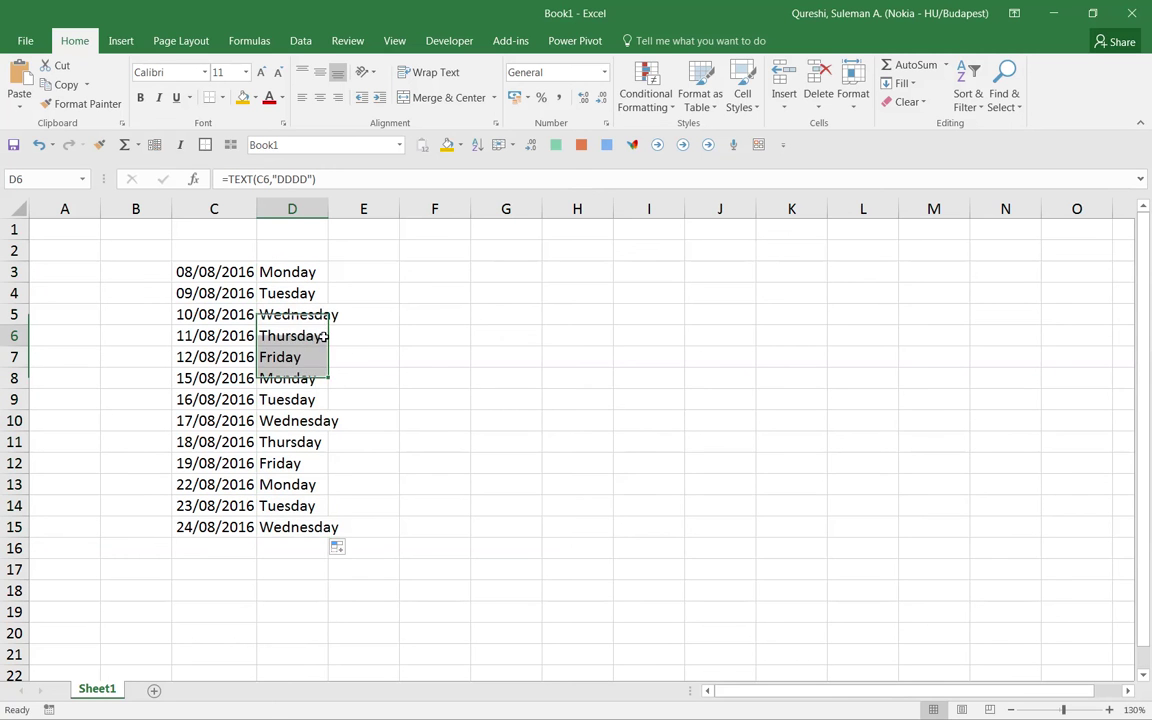
double_click(327, 209)
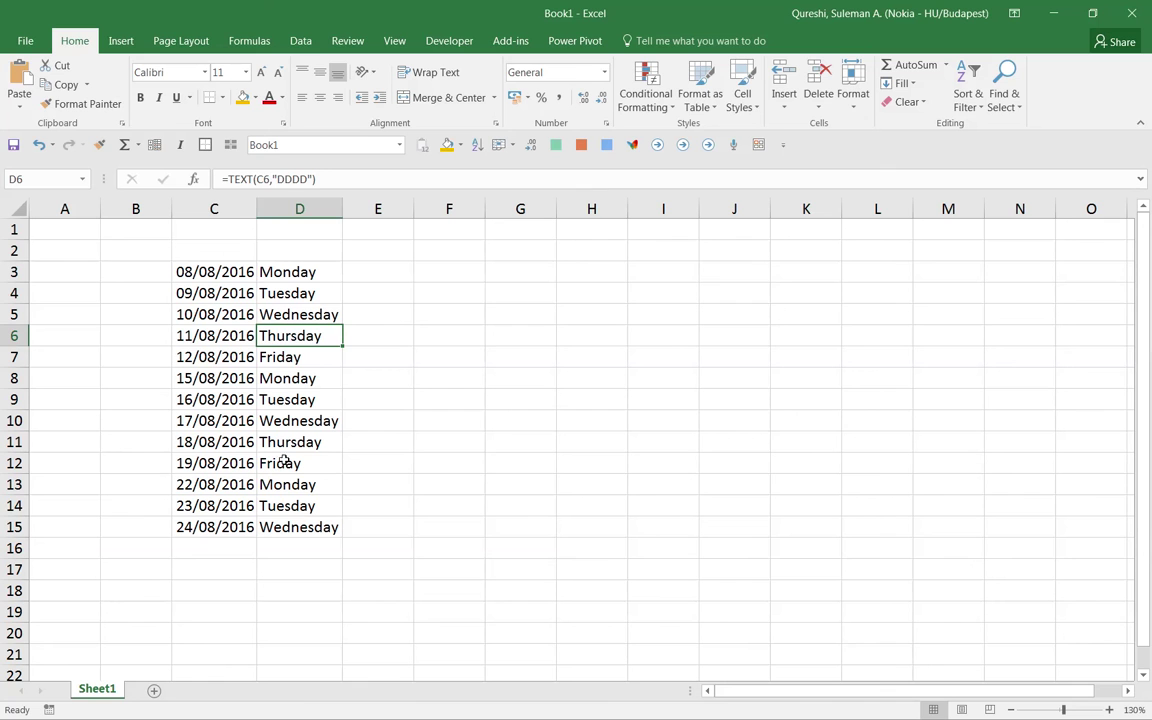
left_click(230, 274)
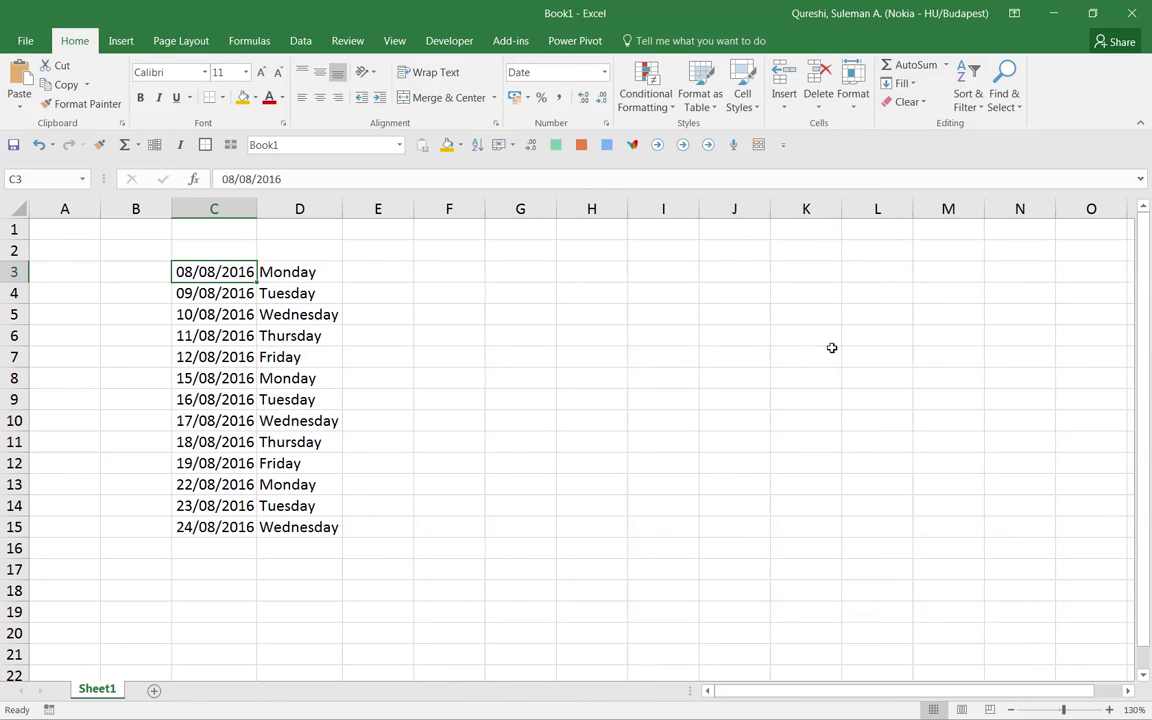
left_click(382, 296)
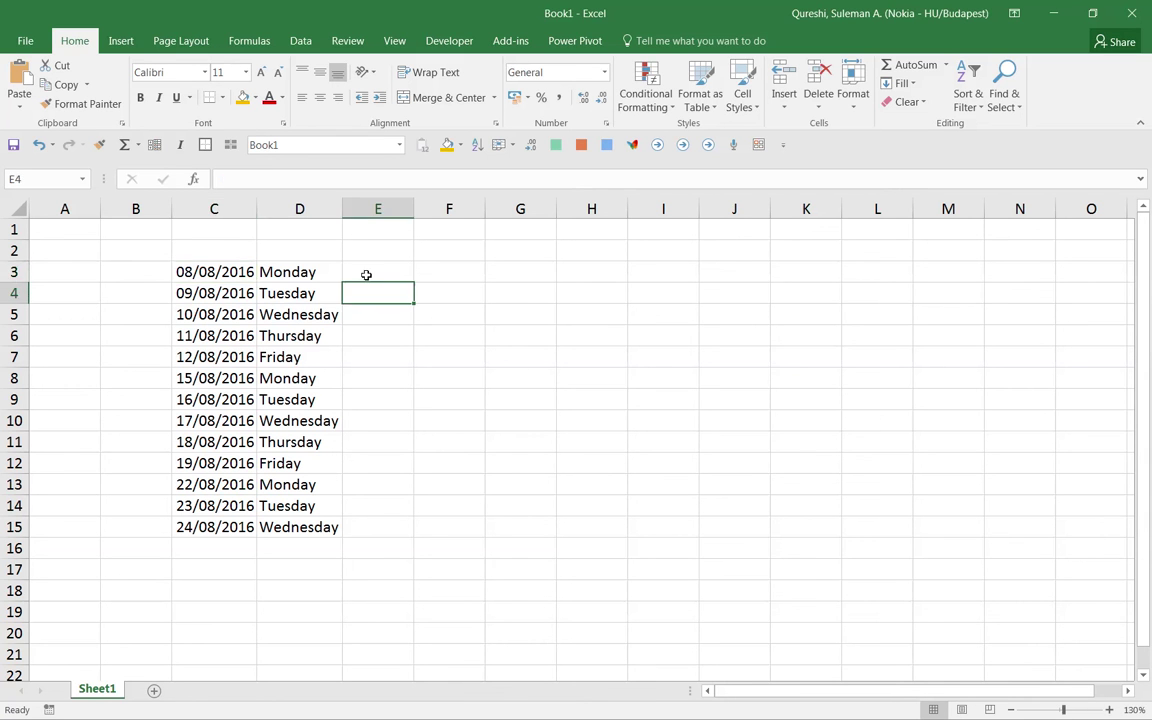
left_click(296, 271)
left_click(352, 271)
left_click(306, 273)
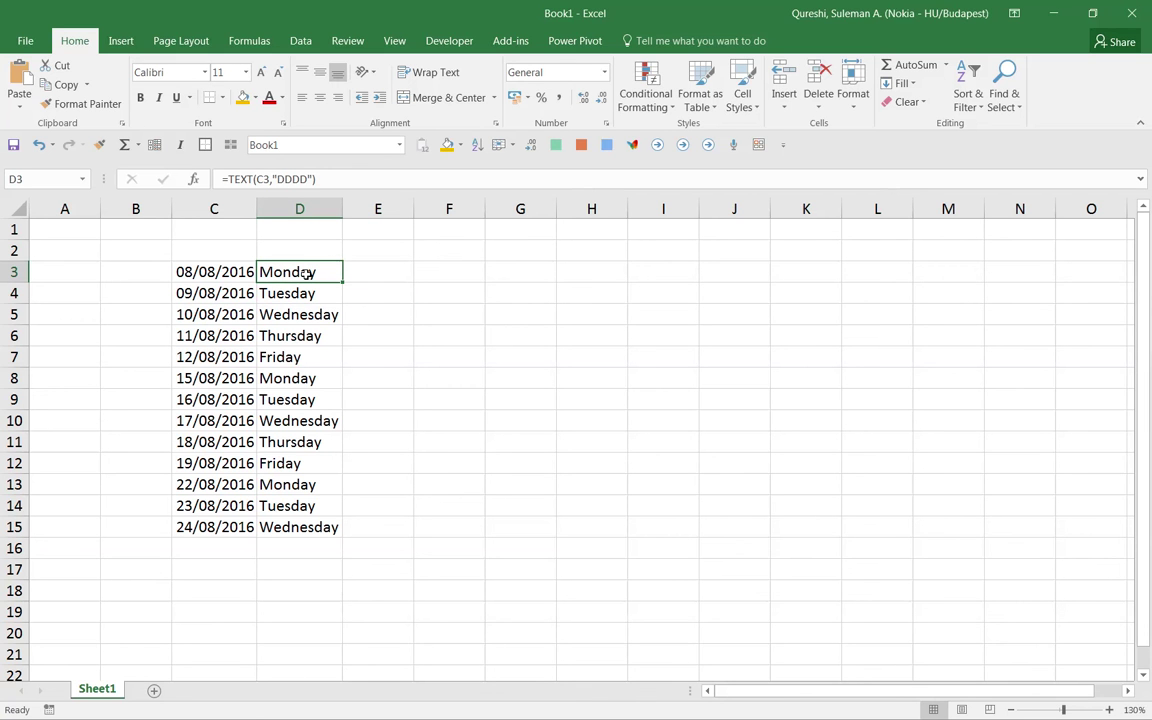
left_click(411, 276)
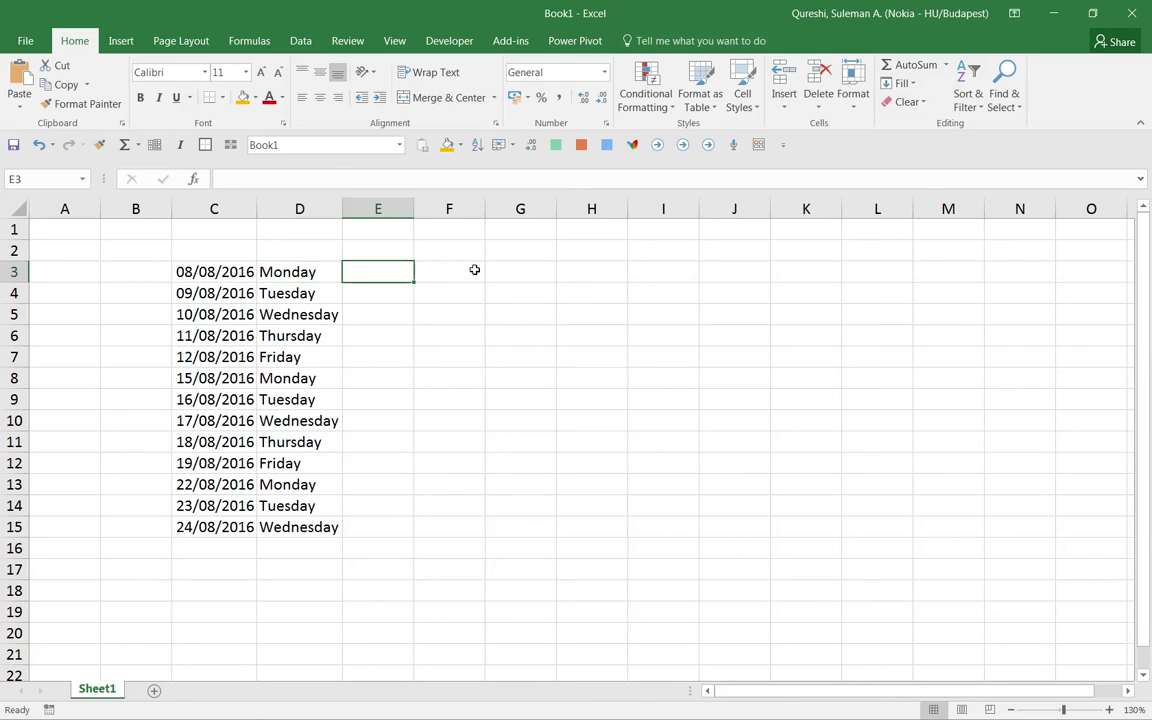
Widen column E to roughly twice its width and clear the weekday-name formulas from column D.
left_click_drag(414, 208, 503, 210)
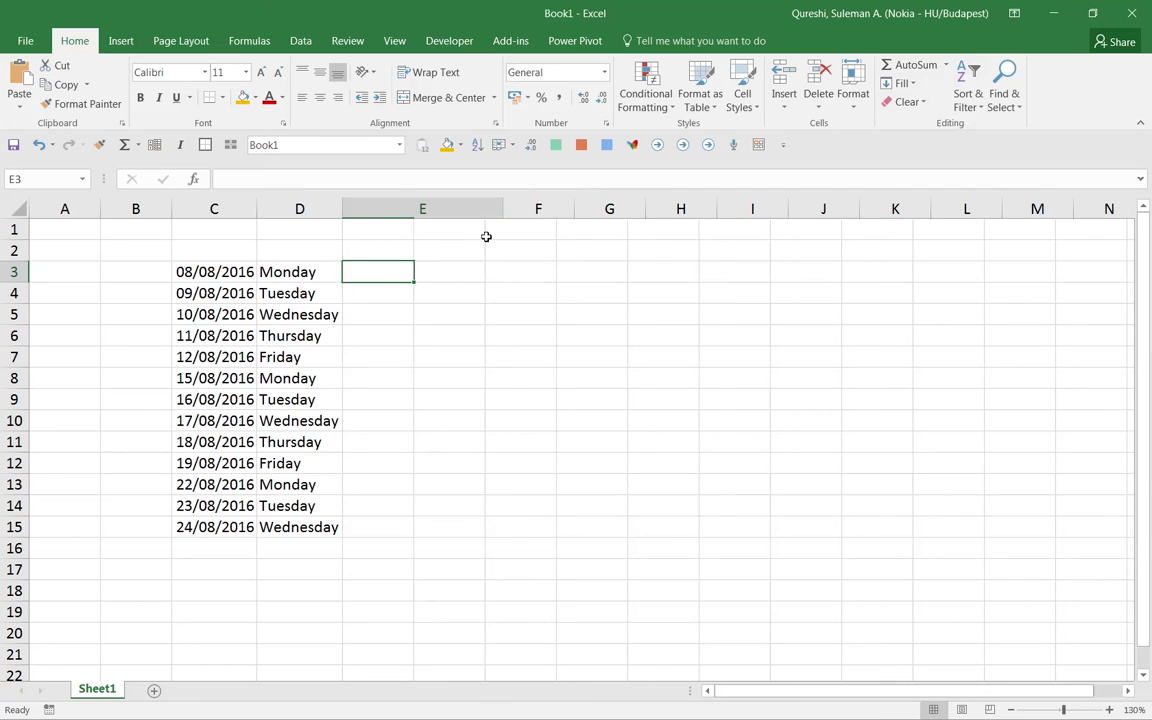
left_click(200, 271)
left_click_drag(265, 271, 274, 543)
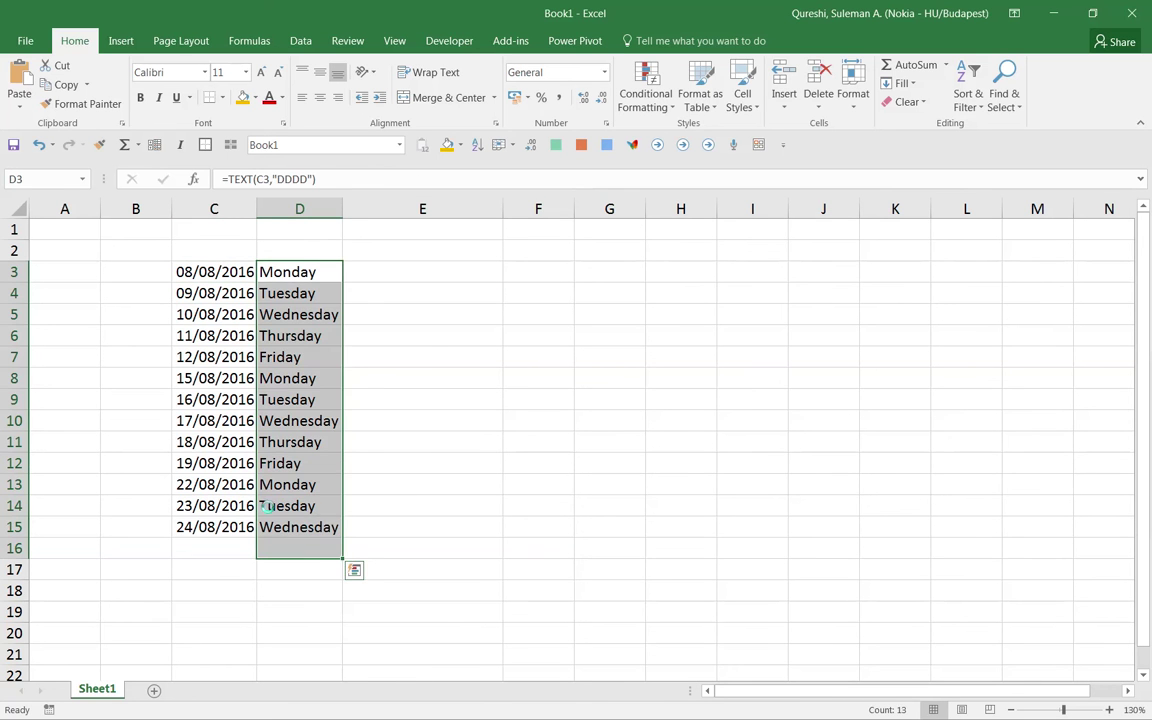
key("Delete")
Format the dates in C3:C15 with the last "14 March 2012" date type, which omits the day's leading zero.
left_click(215, 314)
left_click_drag(236, 271, 215, 527)
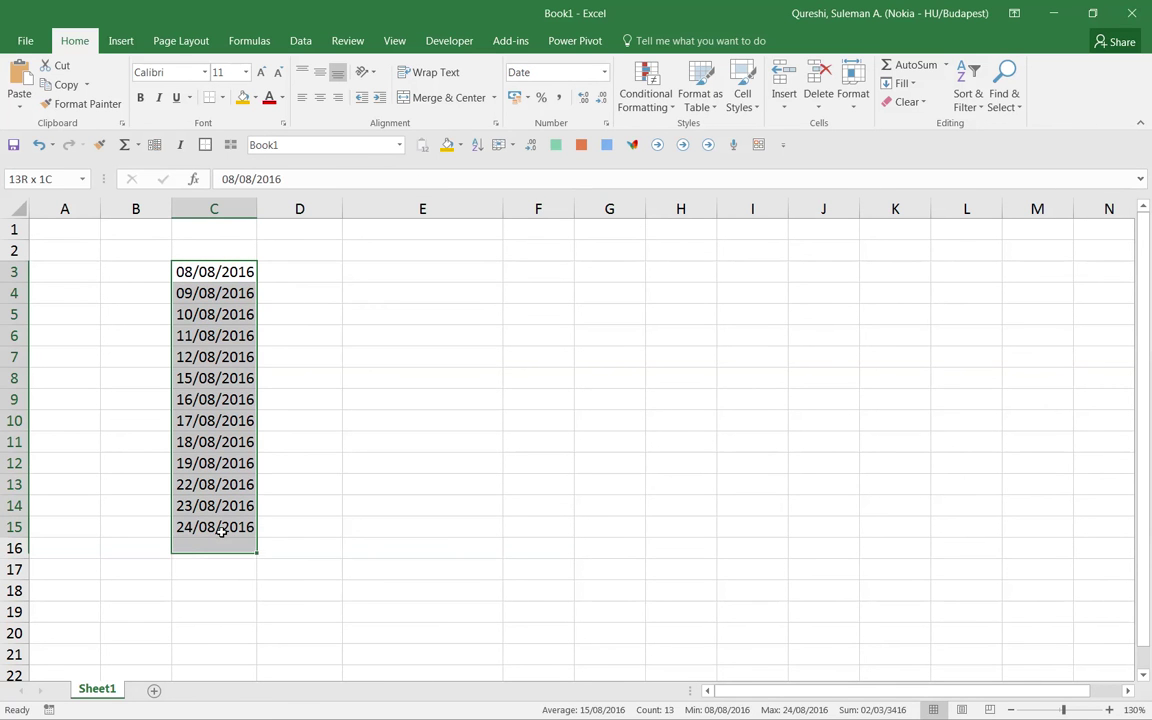
left_click(604, 74)
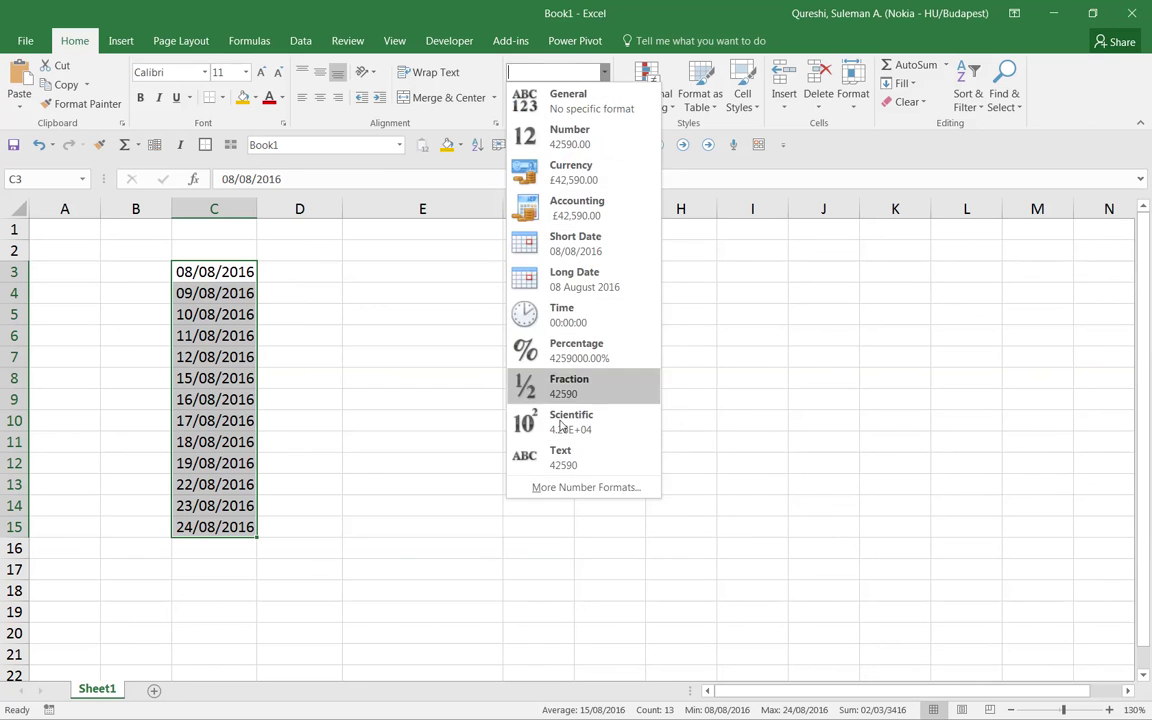
left_click(553, 492)
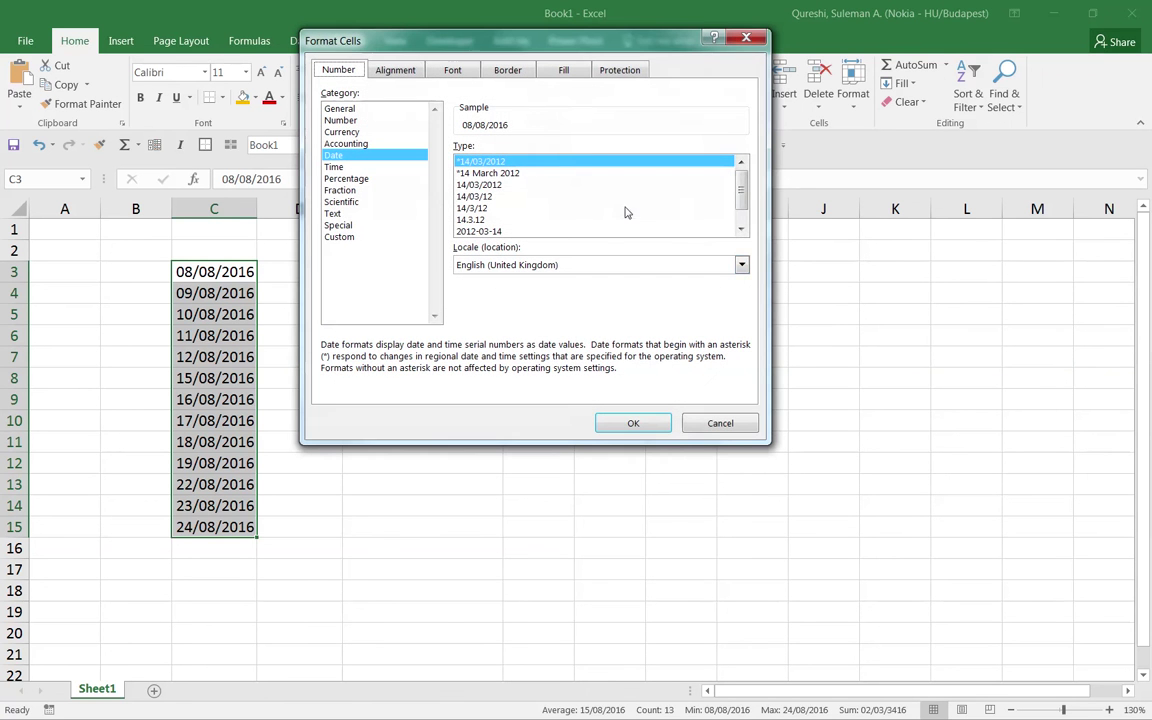
scroll(741, 193, "down", 1)
left_click(500, 231)
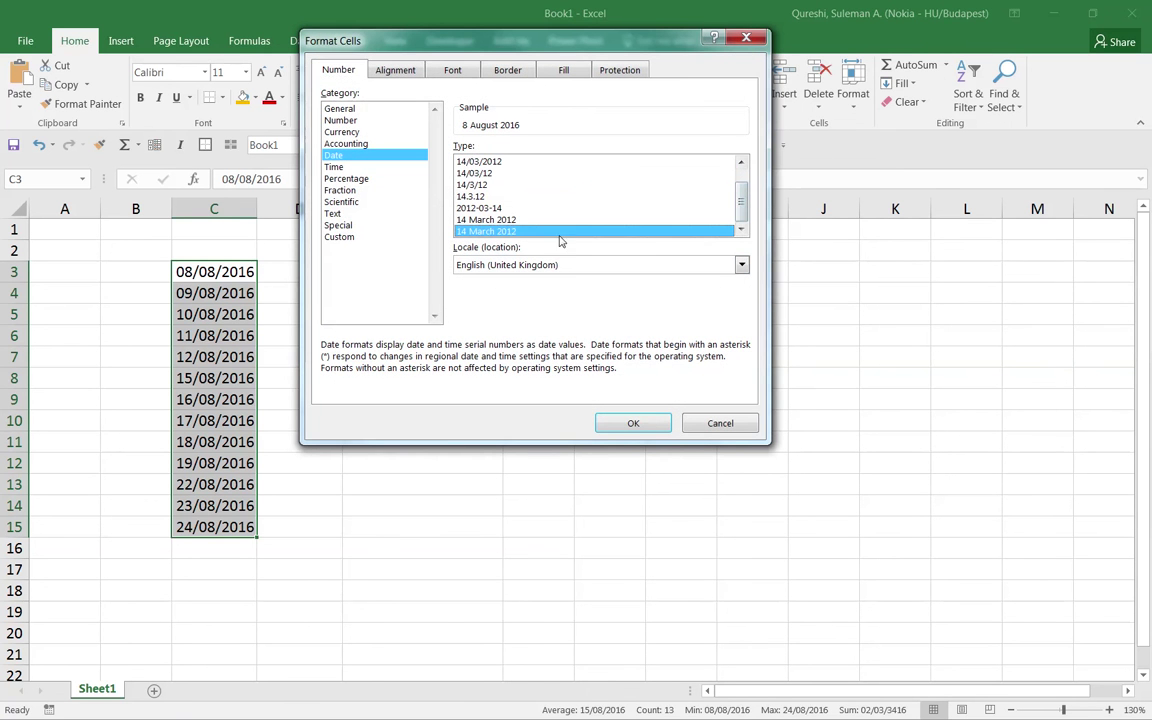
left_click(632, 423)
left_click(205, 270)
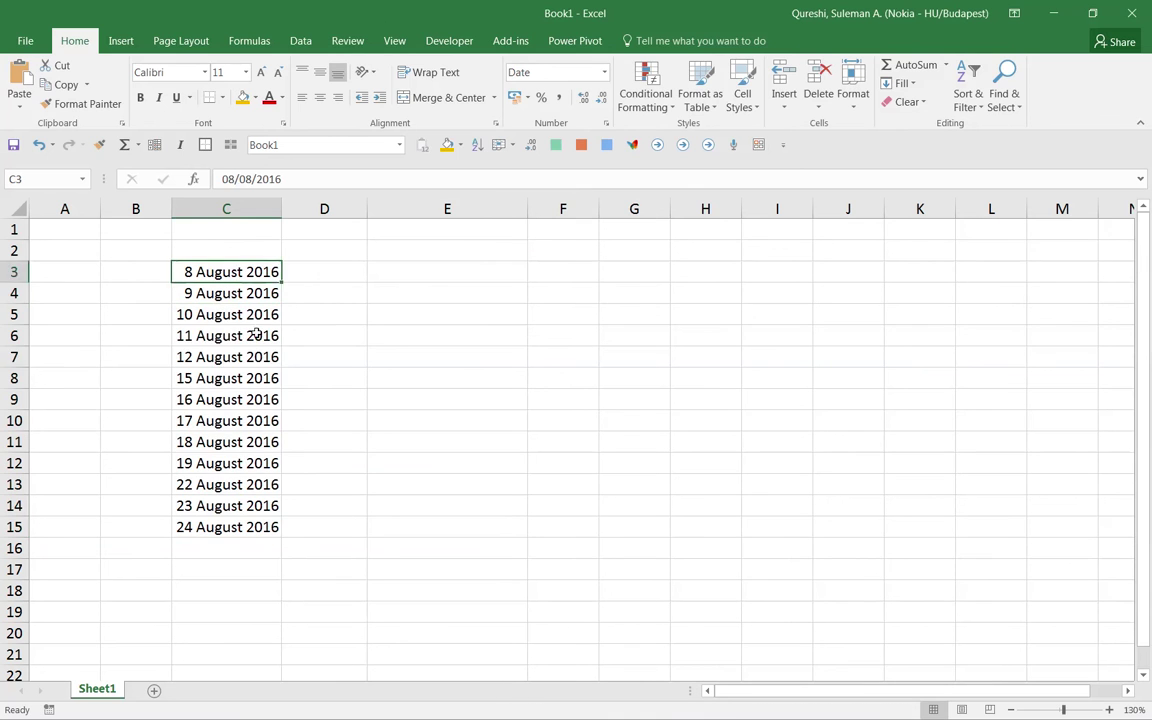
Change the date in C7 to 12/09/2016.
left_click(253, 357)
left_click(251, 179)
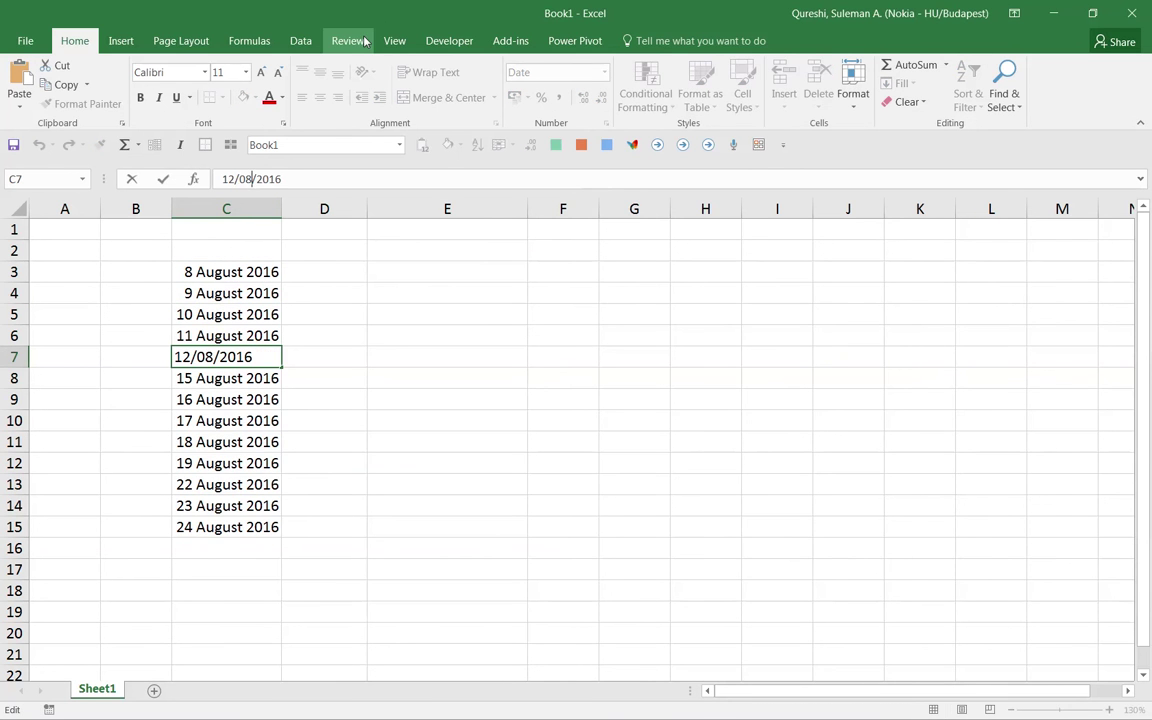
key("BackSpace")
type("9")
key("Return")
Change the date in C12 to 19/04/2016.
left_click(240, 460)
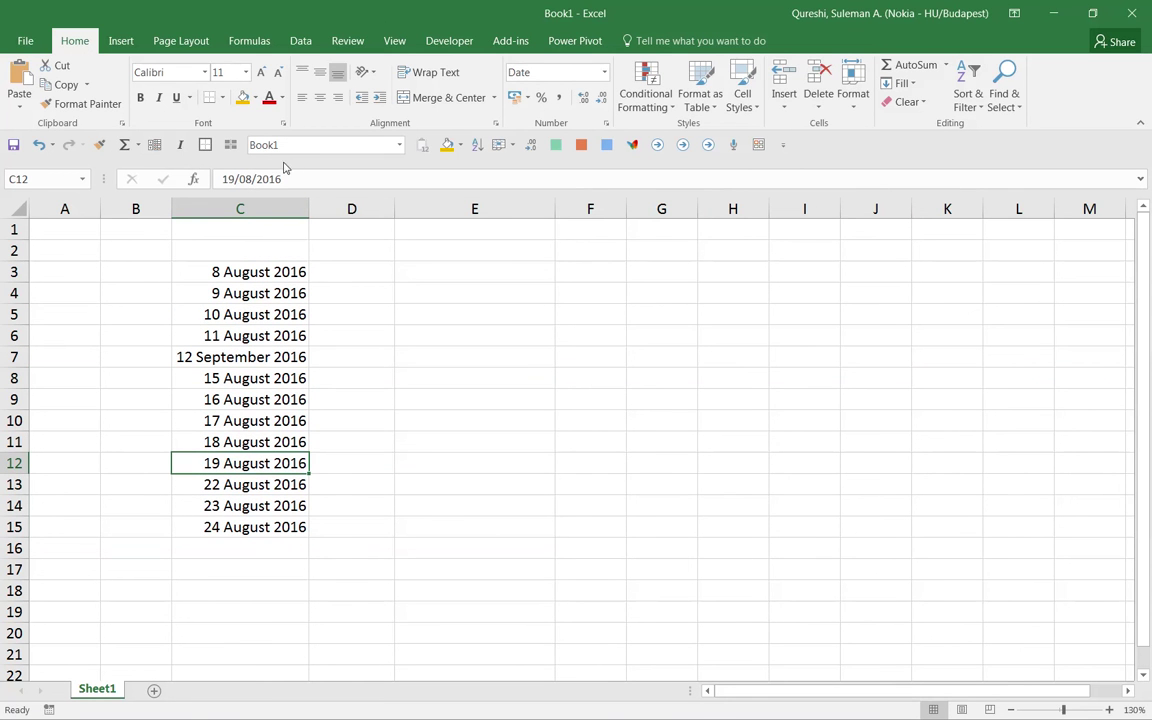
left_click(253, 179)
key("BackSpace")
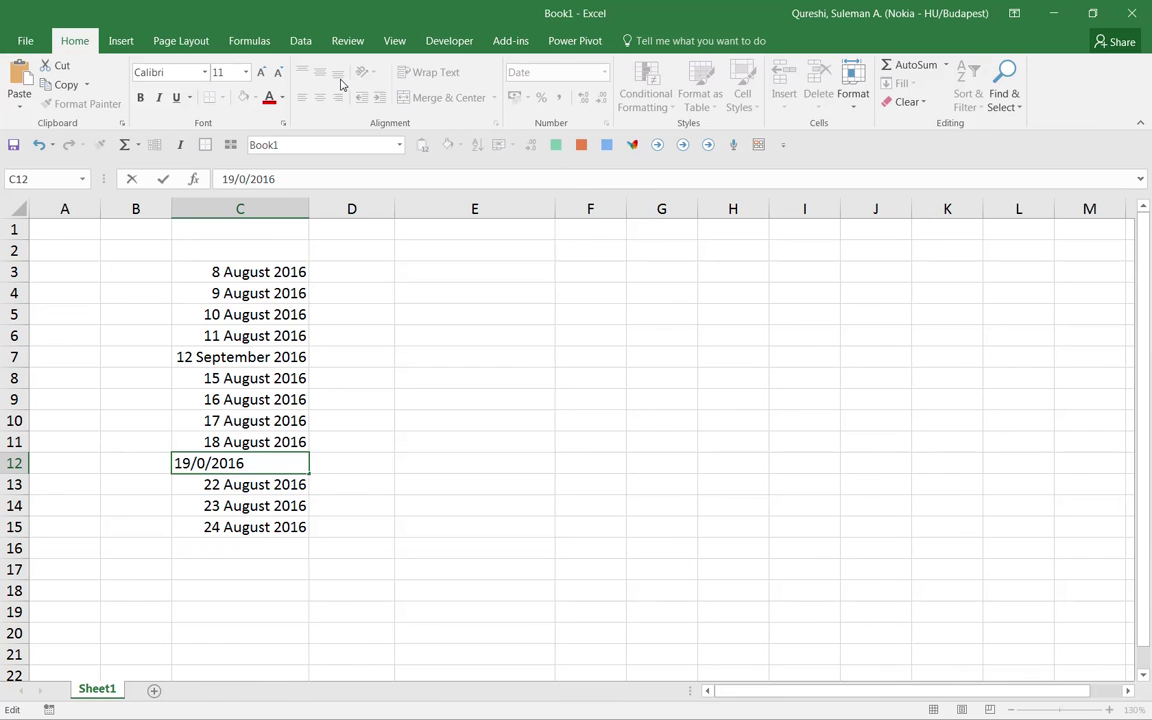
type("4")
key("Return")
Enter the description "Posting of Revenue" in D3 beside the first date.
key("Up")
key("Up")
key("Up")
key("Right")
key("Up")
key("Up")
key("Up")
key("Up")
key("Up")
key("Up")
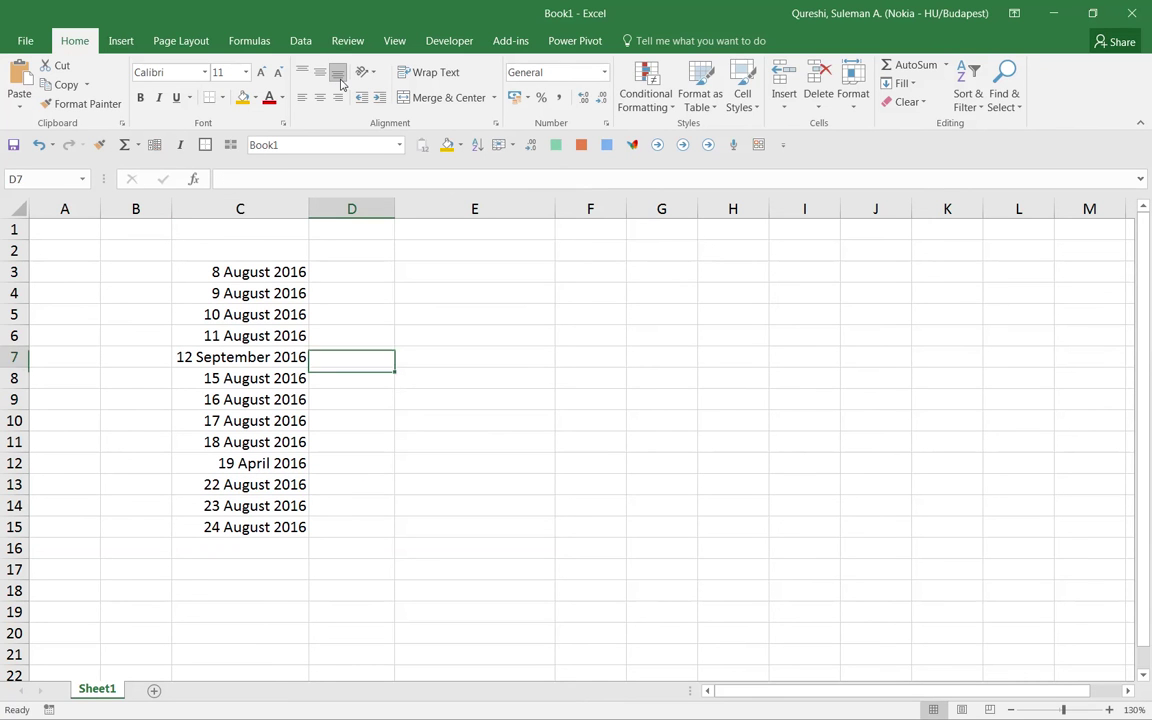
key("Up")
key("Left")
key("Right")
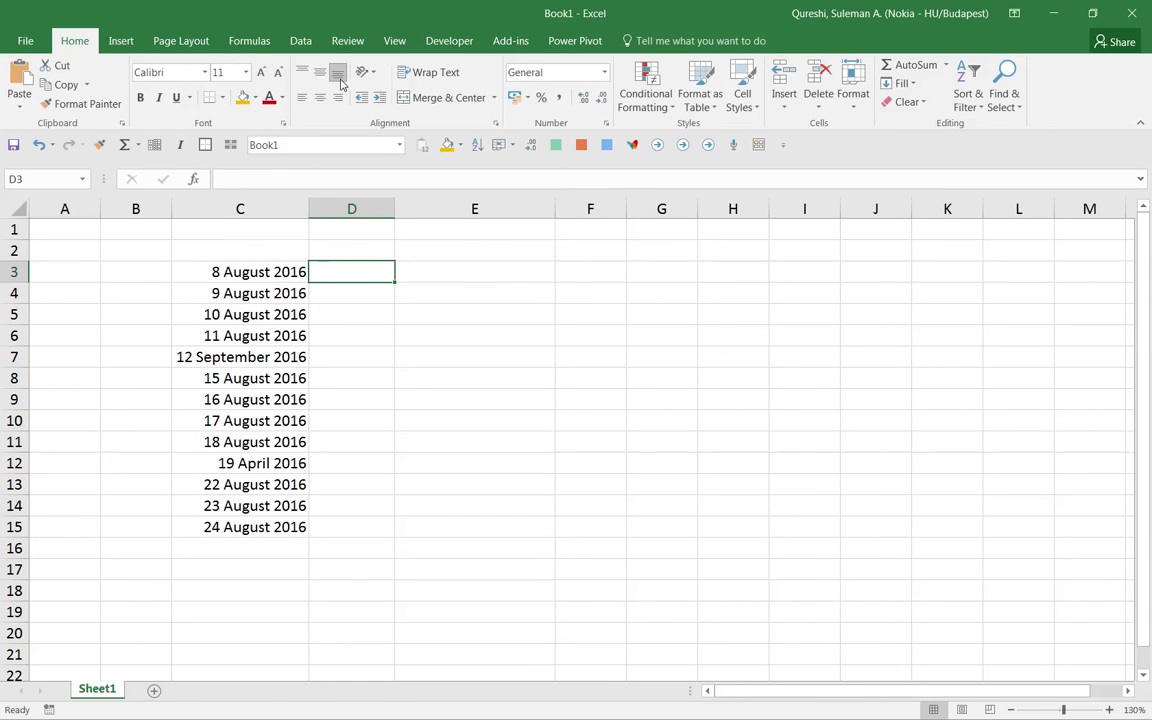
type("Posting fo")
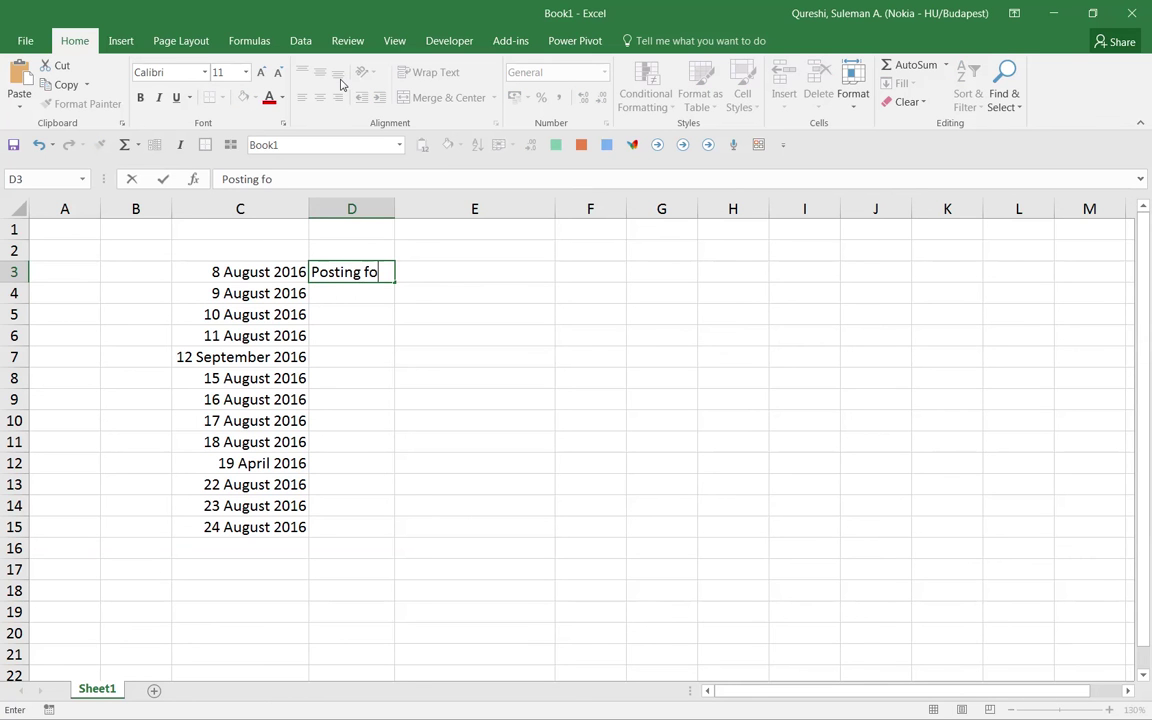
key("BackSpace")
key("BackSpace")
type("of Revenue")
key("Return")
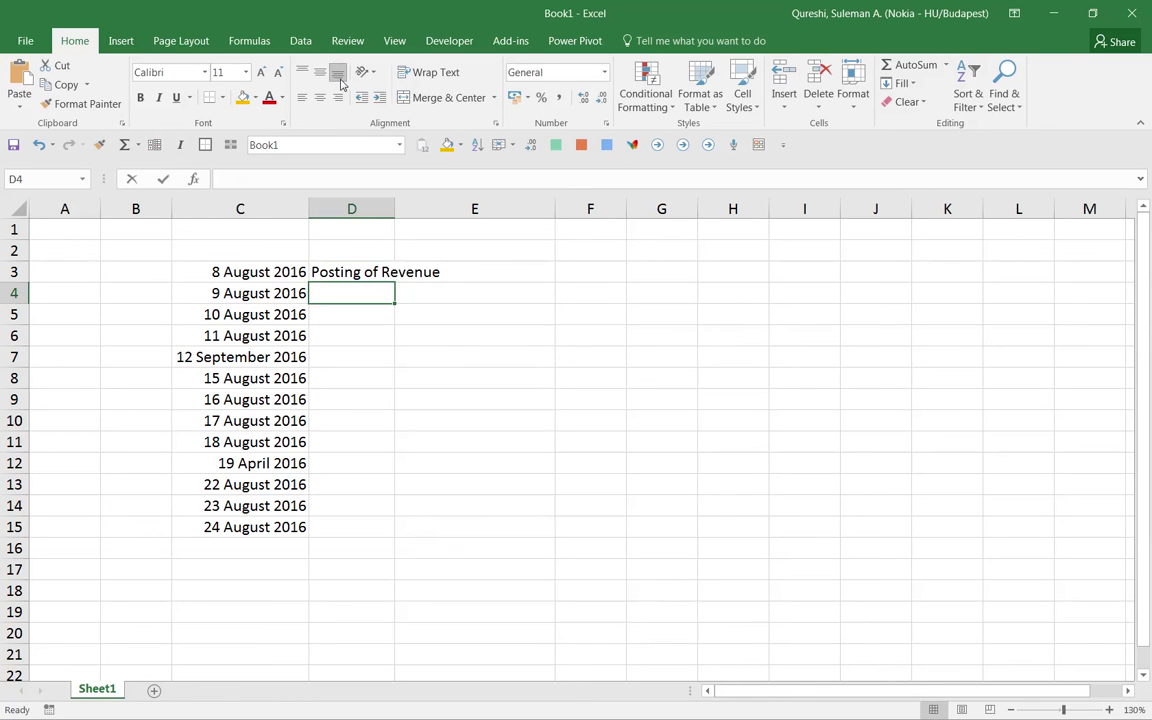
Enter "Posting of GP" in D4 and "Posting of Receivable" in D5.
type("Posting of")
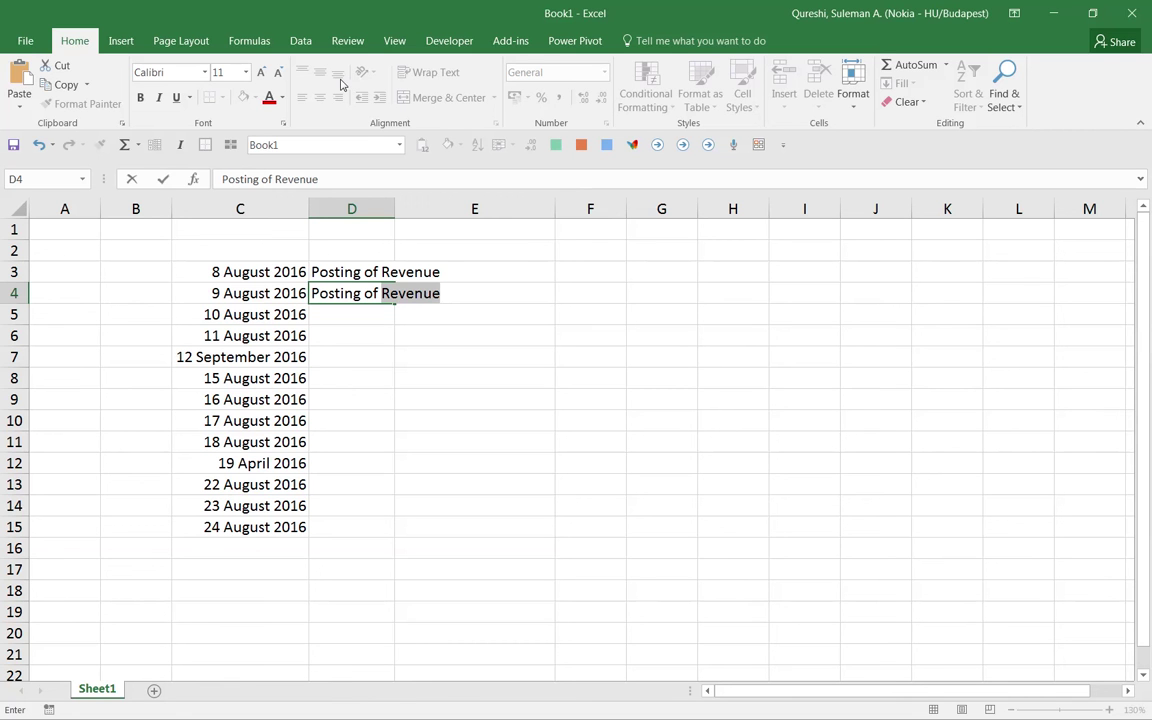
key("BackSpace")
type("GP")
key("Return")
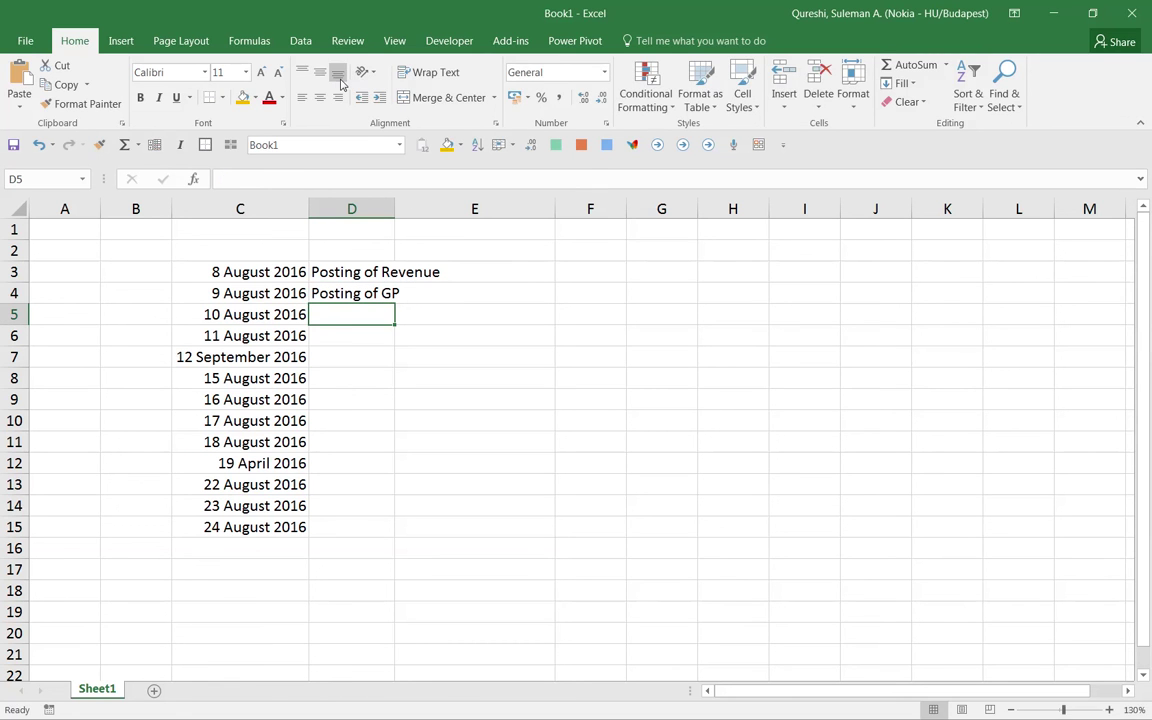
type("Posting of ")
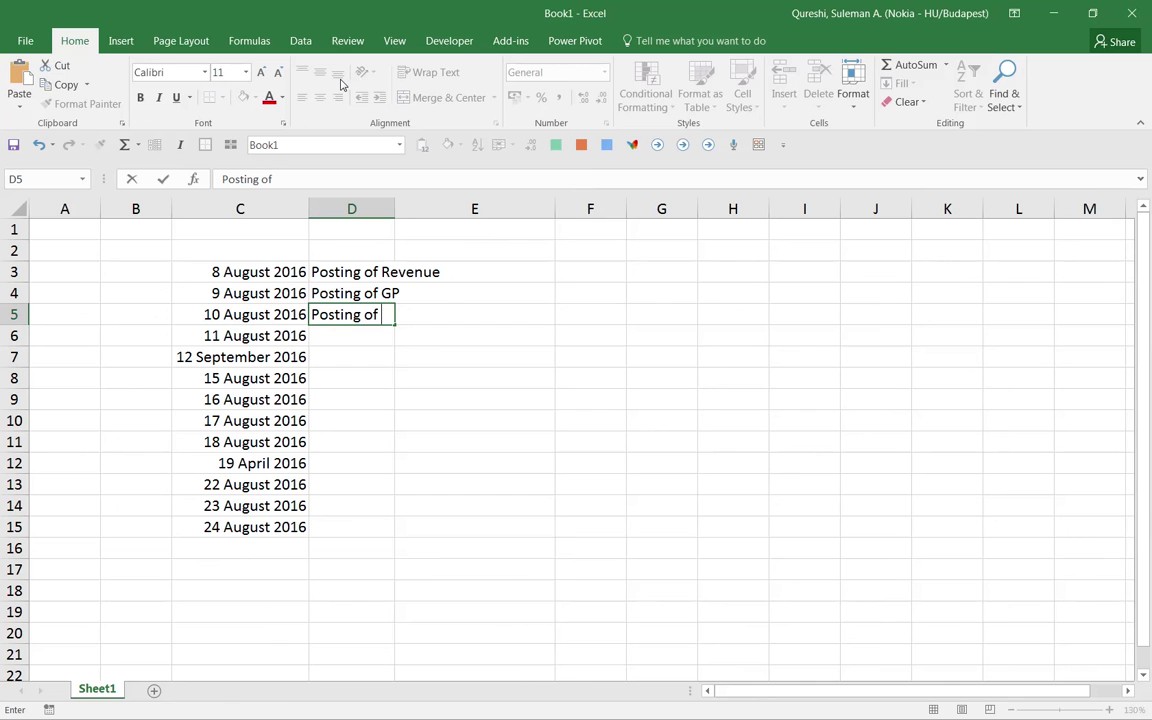
type("Receiva")
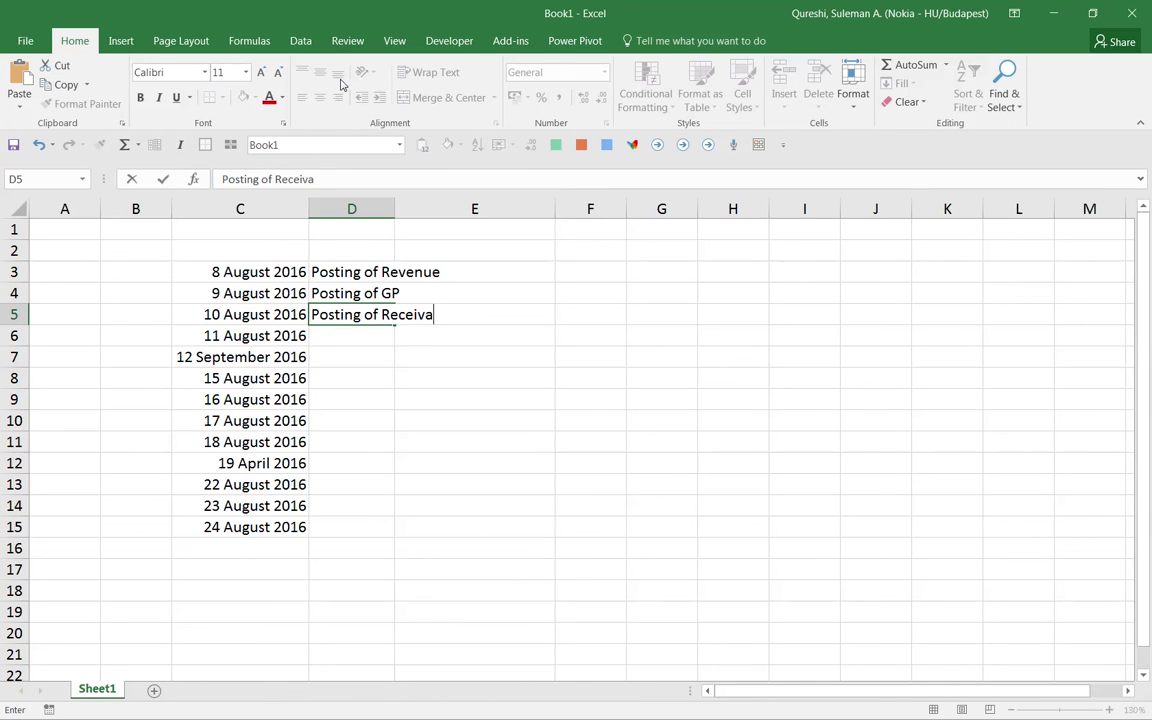
type("lbble")
key("Return")
Copy the three posting descriptions in D3:D5 into D6:D8.
key("Up")
key("Up")
key("Up")
key("shift+Down")
key("shift+Down")
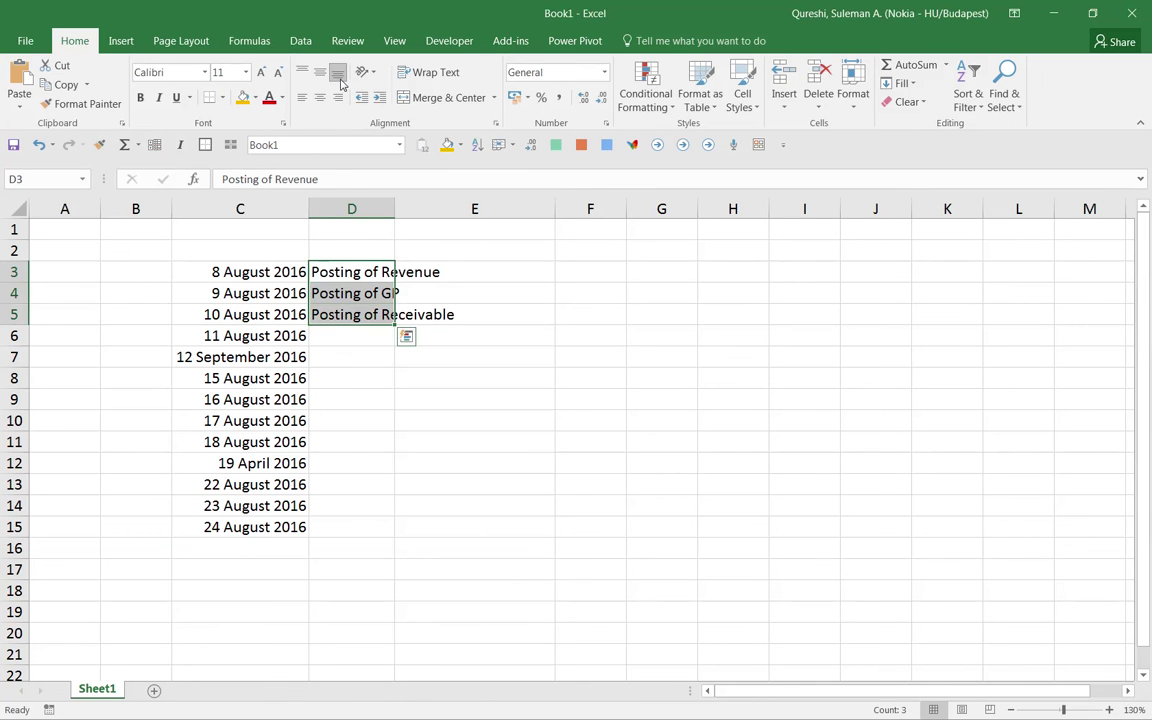
key("ctrl+c")
key("Down")
key("Down")
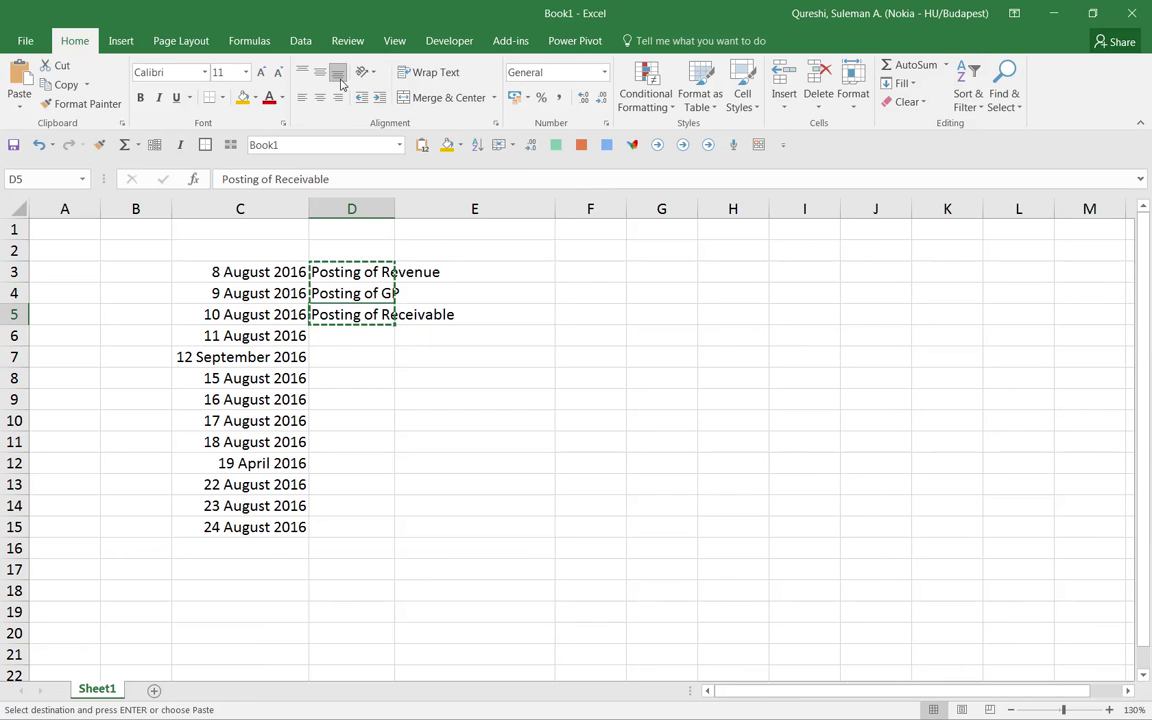
left_click_drag(334, 335, 329, 522)
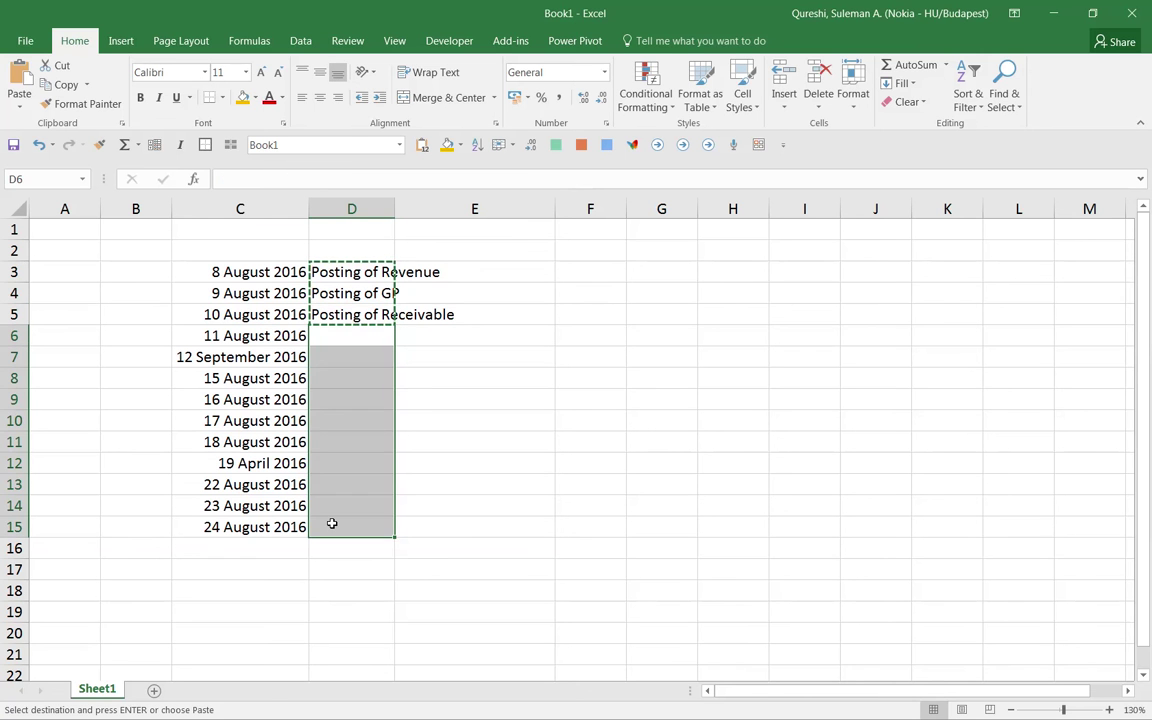
key("ctrl+v")
Copy the six posting descriptions in D3:D8 into D9:D14.
left_click(373, 373)
left_click_drag(370, 265, 345, 382)
key("ctrl+c")
left_click(340, 399)
key("ctrl+v")
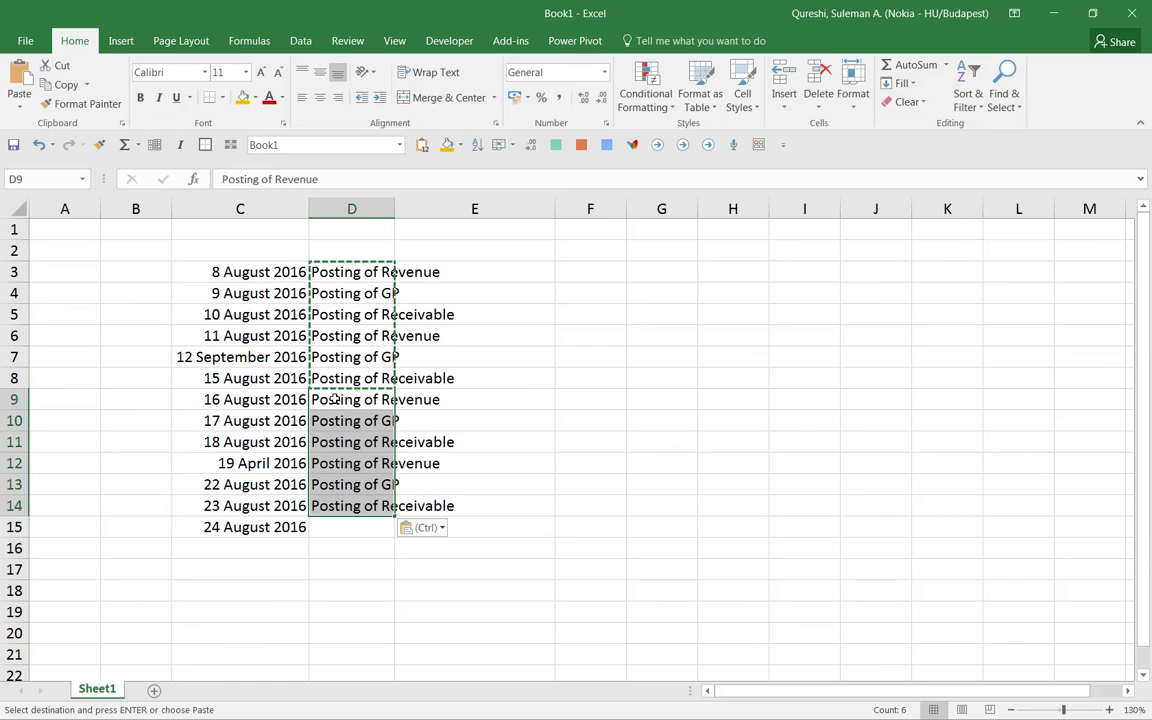
Copy the description in D14 to D15 and auto-fit the width of column D.
key("Escape")
key("ctrl+Down")
key("ctrl+c")
left_click(340, 527)
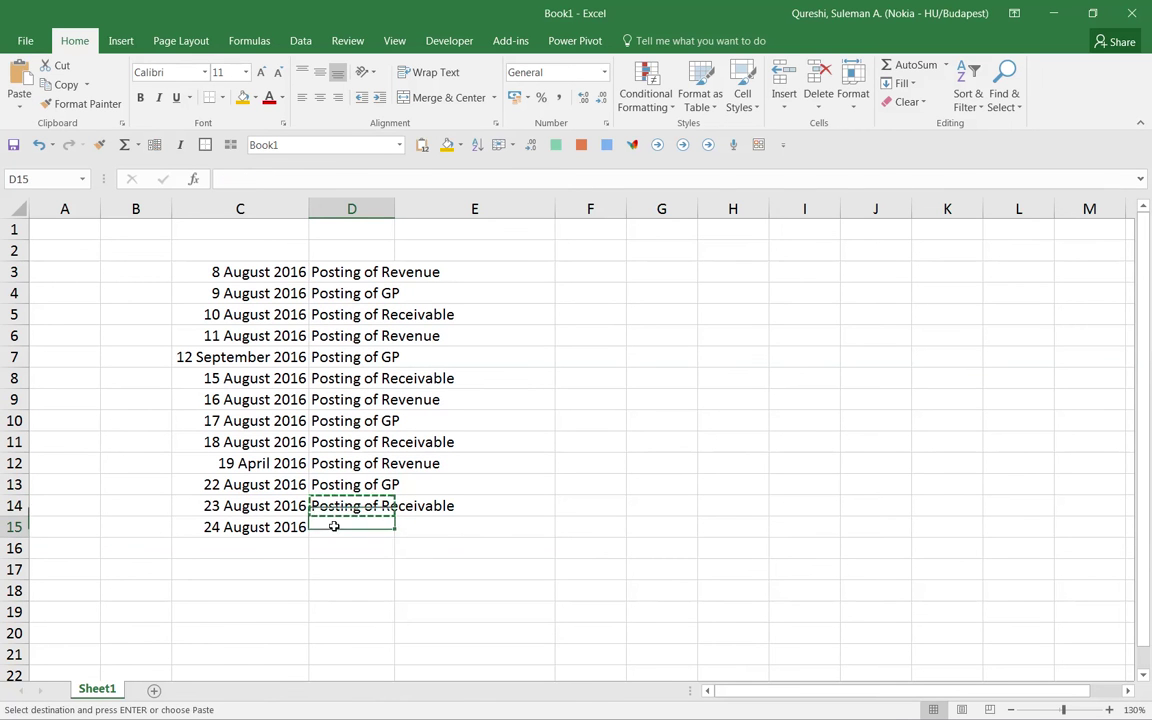
key("ctrl+v")
double_click(395, 210)
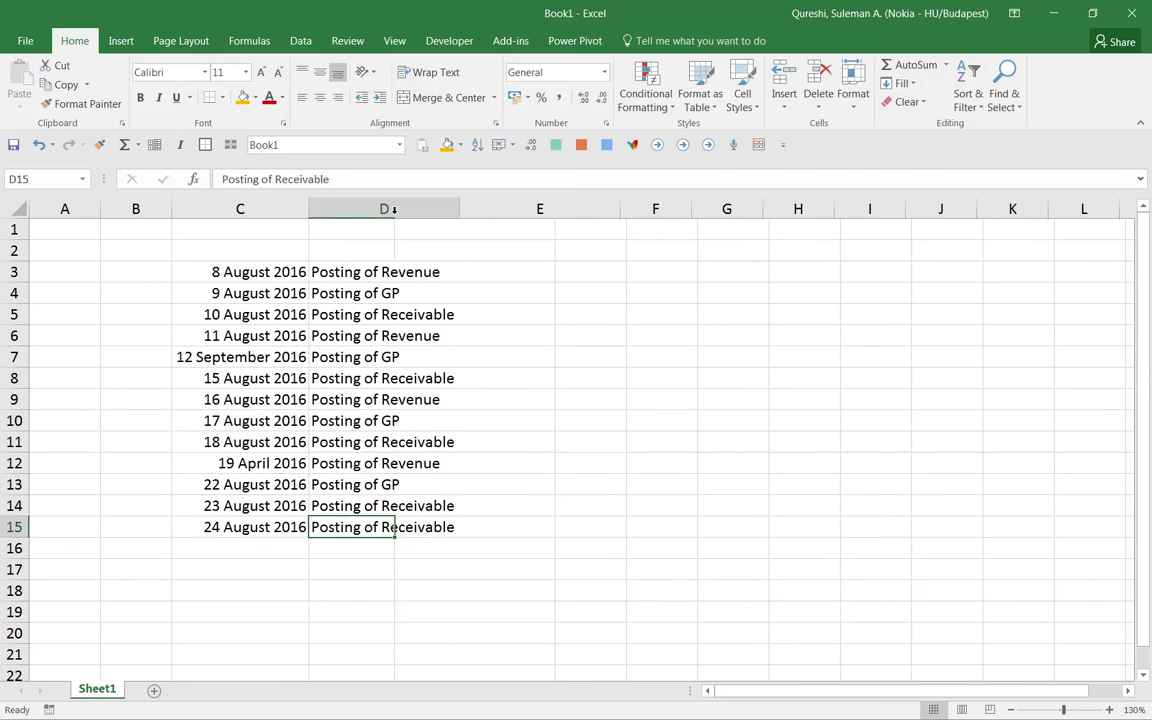
Enter a sample text in E3 made of the person's first name followed by "Posting of Revenue August".
left_click(452, 272)
left_click(538, 266)
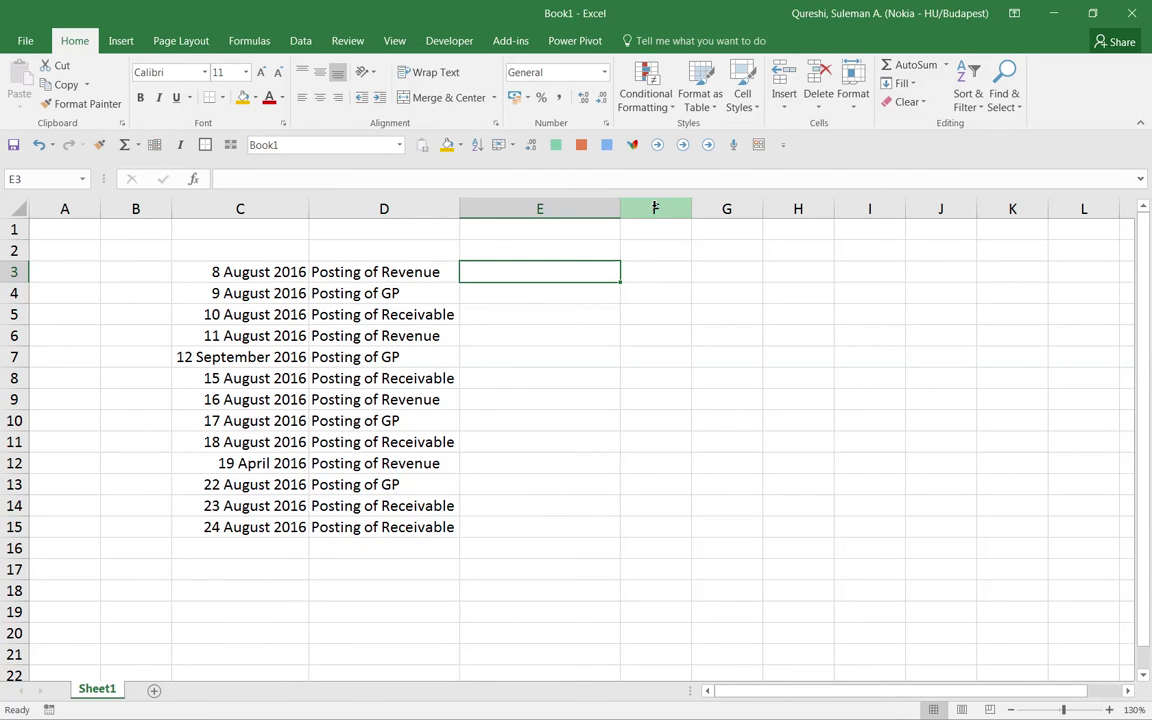
type("Suelm")
key("BackSpace")
key("BackSpace")
type("lm")
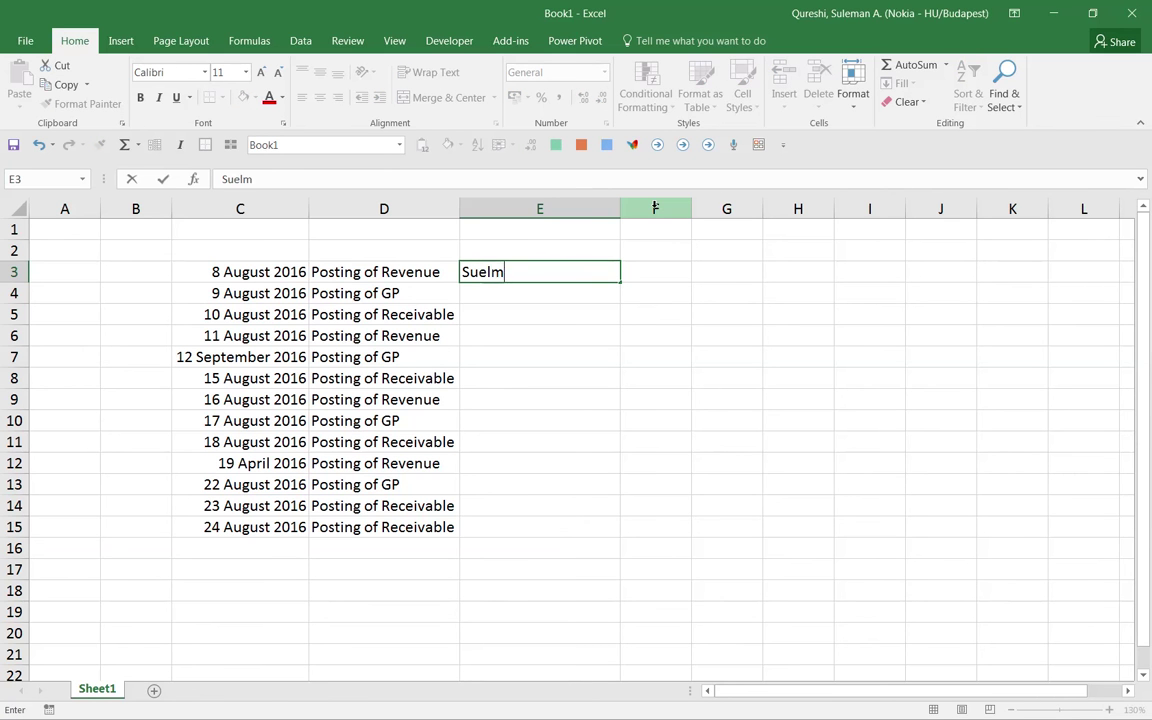
key("BackSpace")
key("BackSpace")
key("BackSpace")
type("leman Pos")
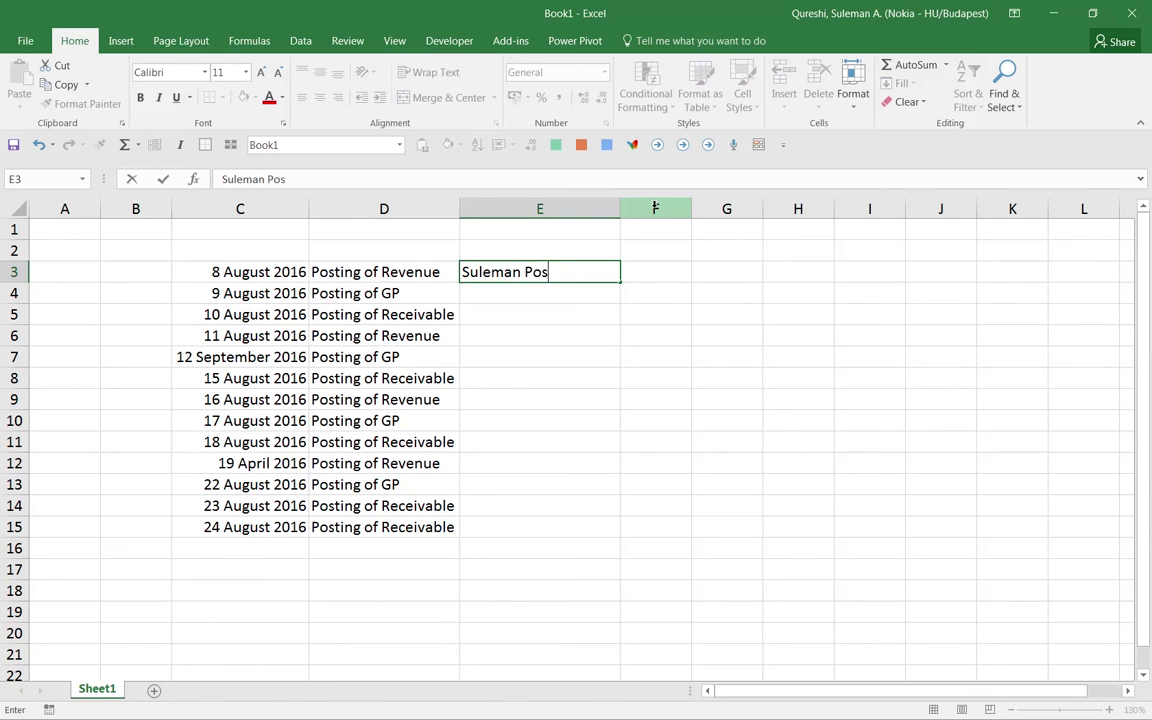
type("ting of Revenu")
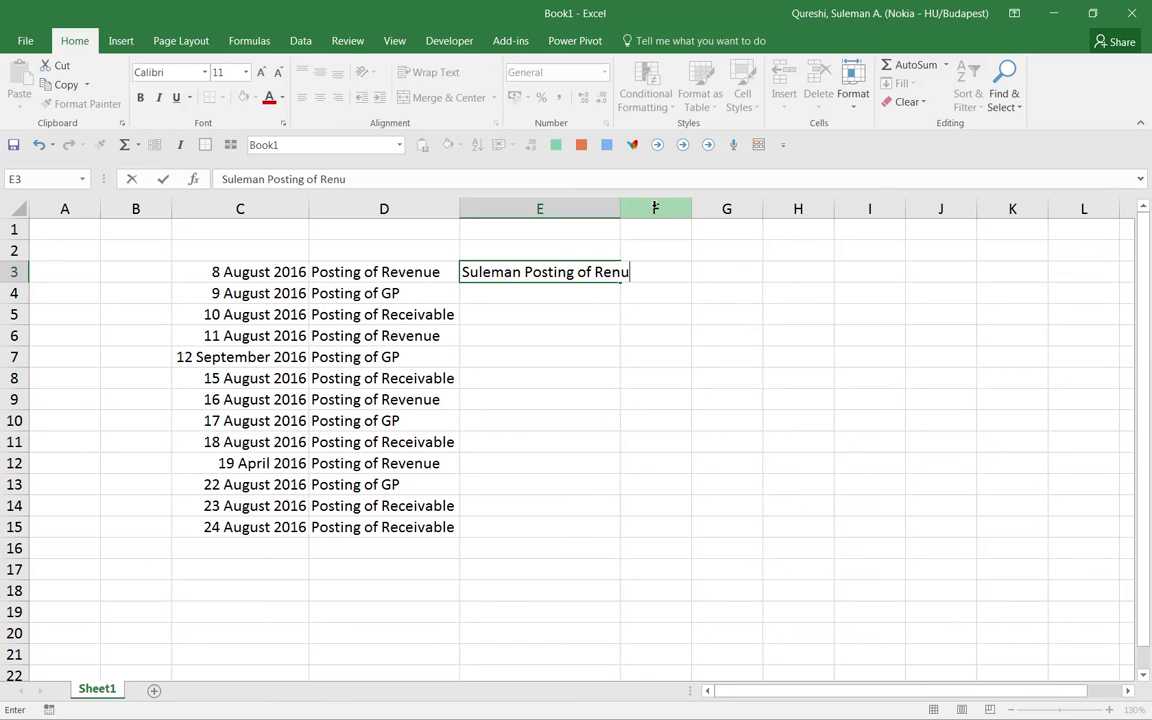
type("e")
key("BackSpace")
key("BackSpace")
key("BackSpace")
type("venue August")
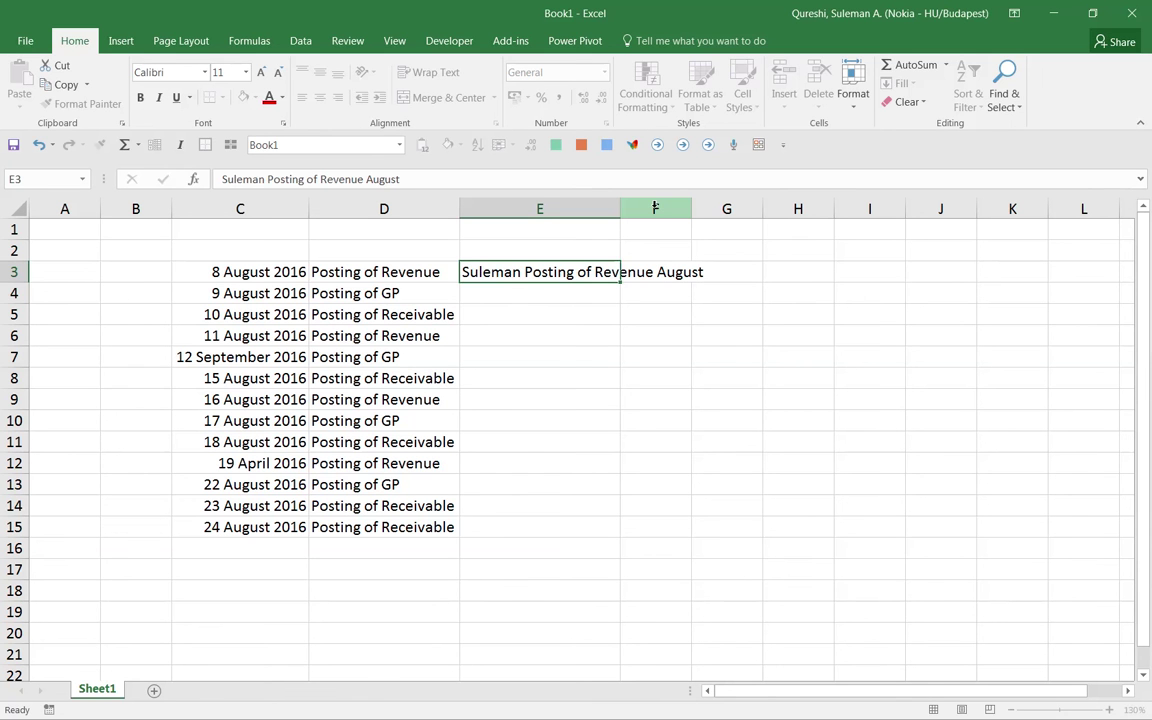
key("Return")
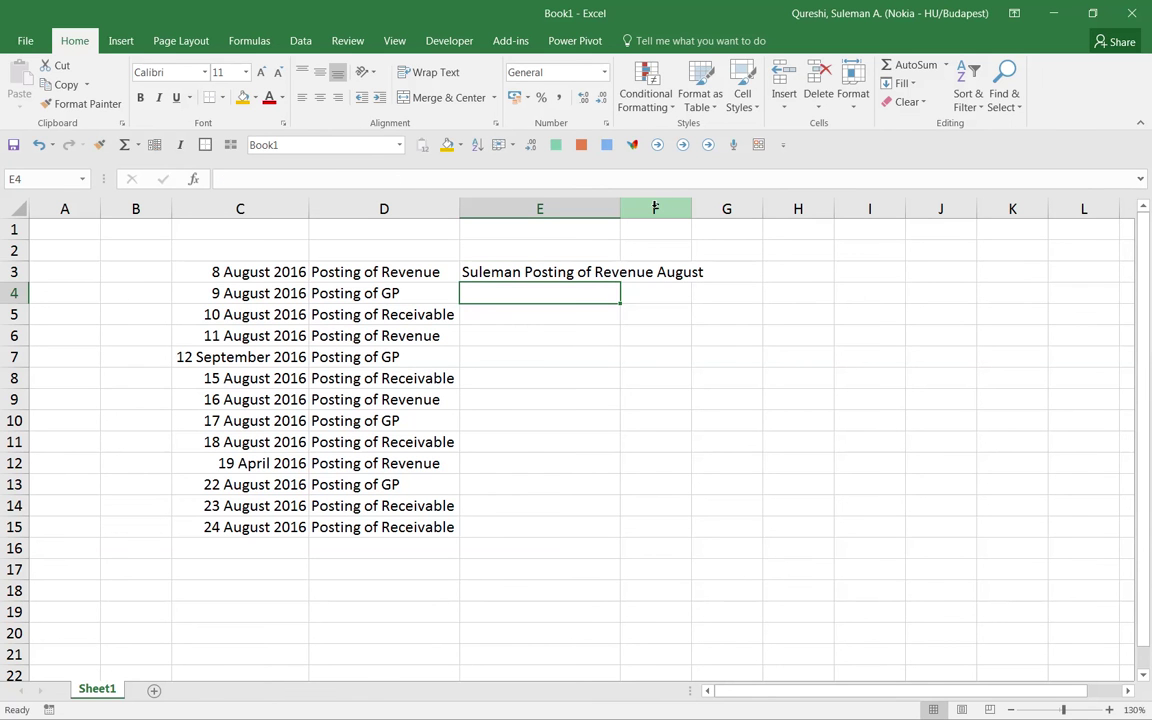
Flash Fill E3:E15 from the sample text in E3 and auto-fit the width of column E.
left_click(493, 266)
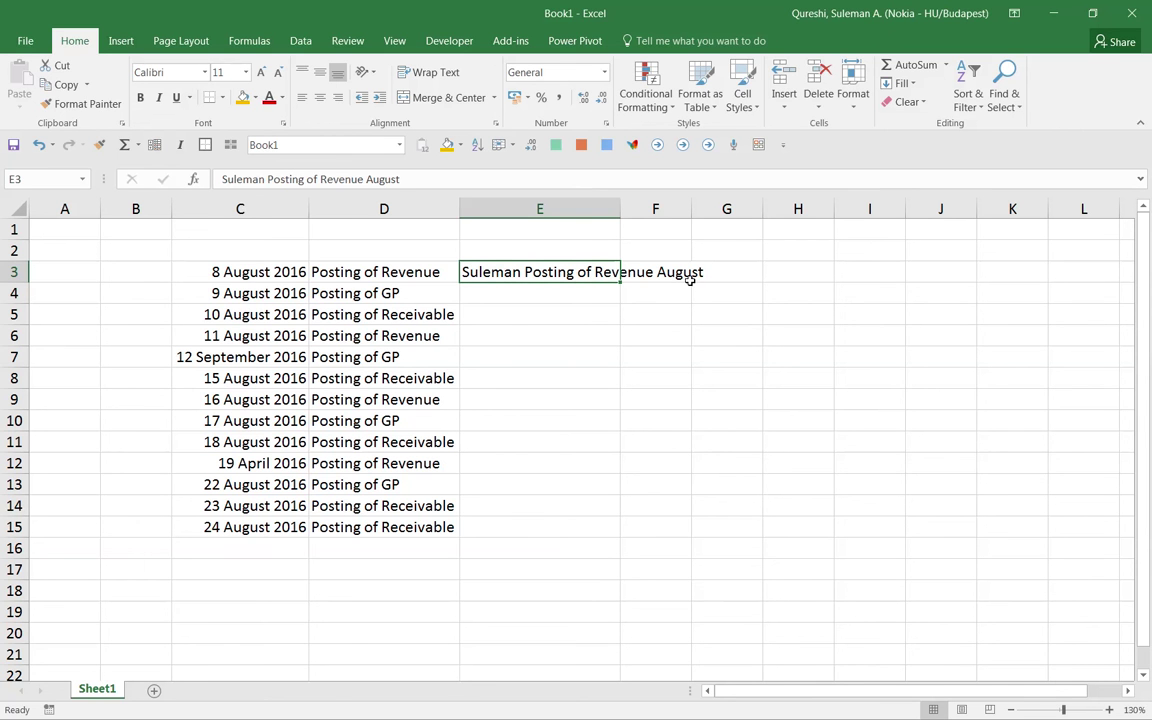
left_click(250, 272)
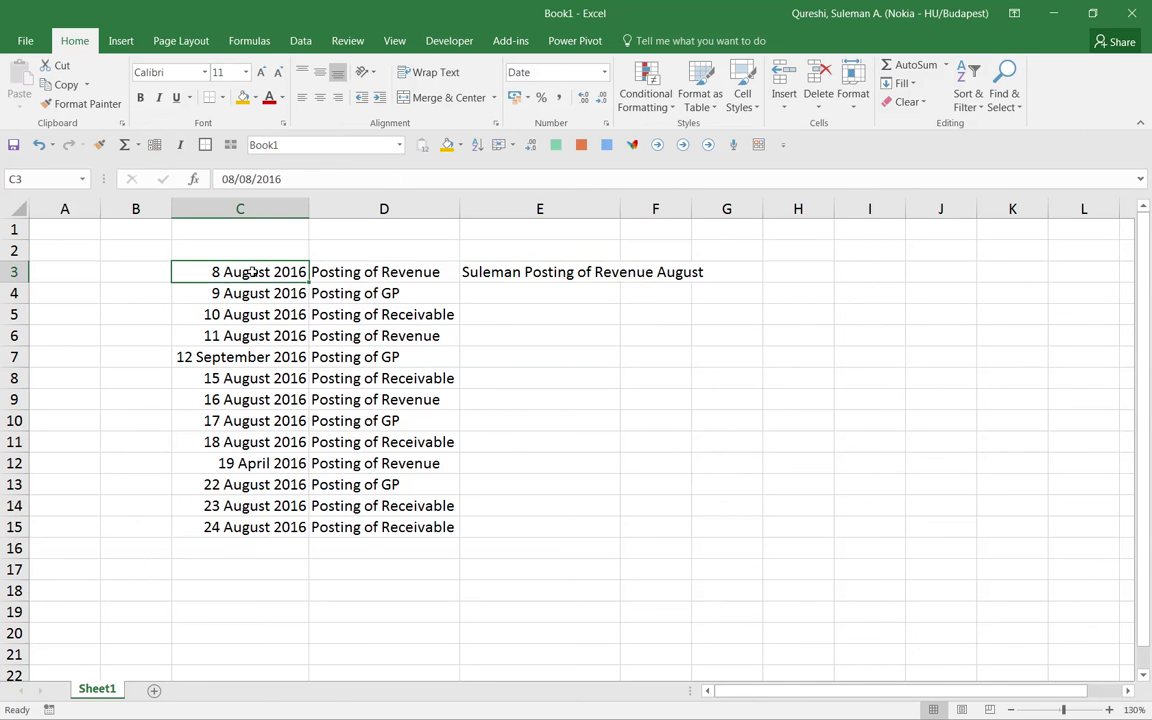
left_click(249, 357)
left_click(258, 463)
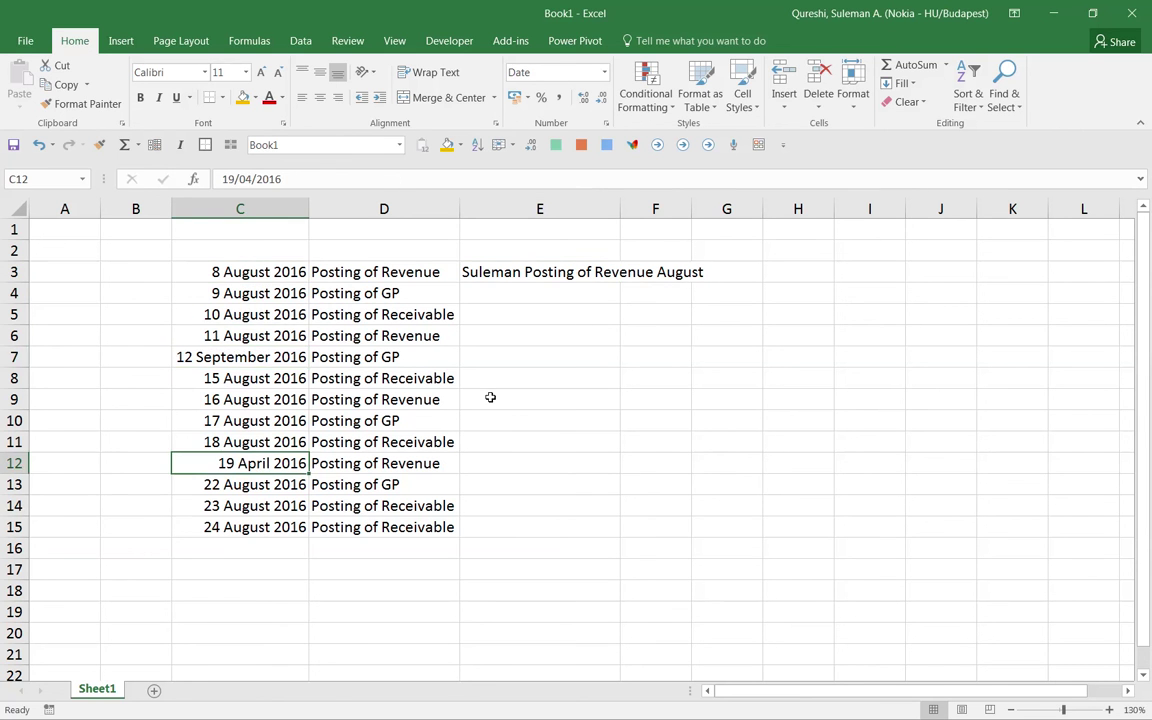
left_click(560, 272)
left_click_drag(530, 270, 509, 530)
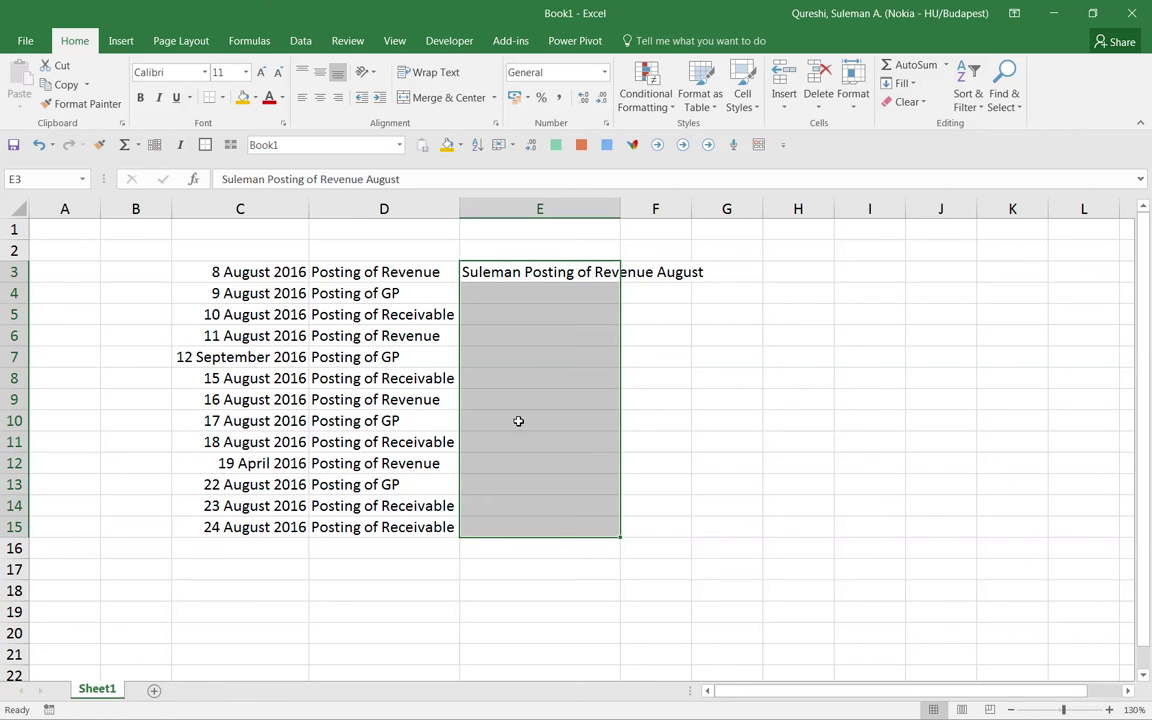
left_click(905, 86)
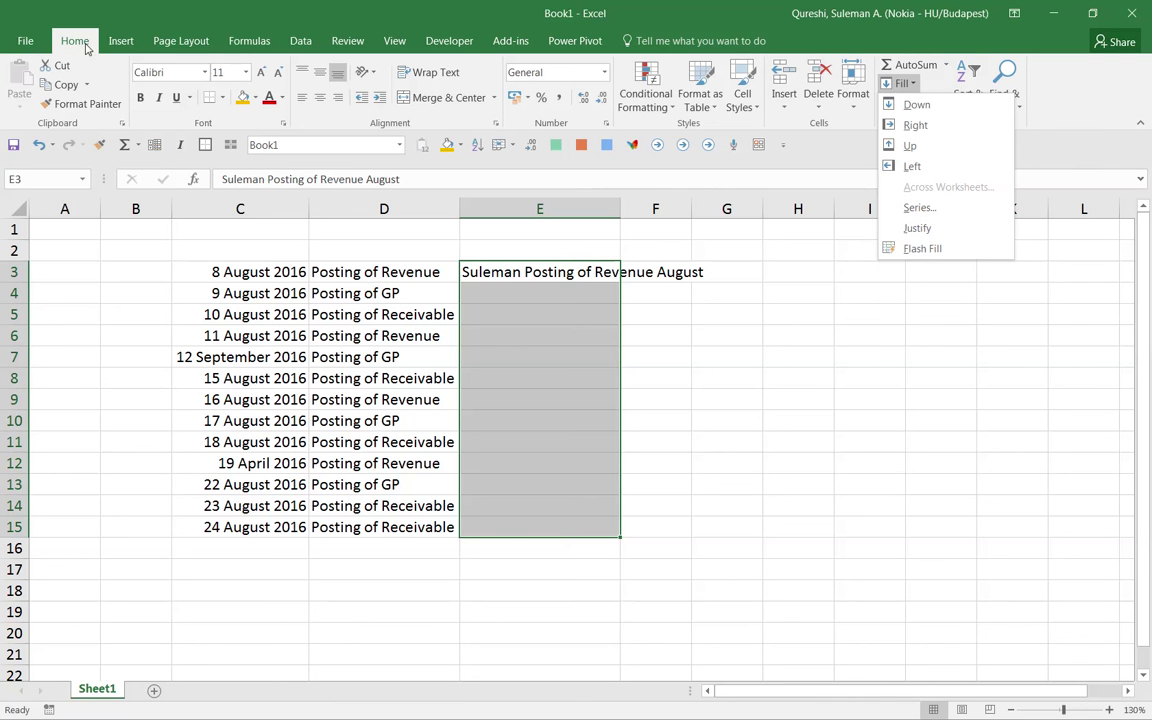
left_click(1074, 93)
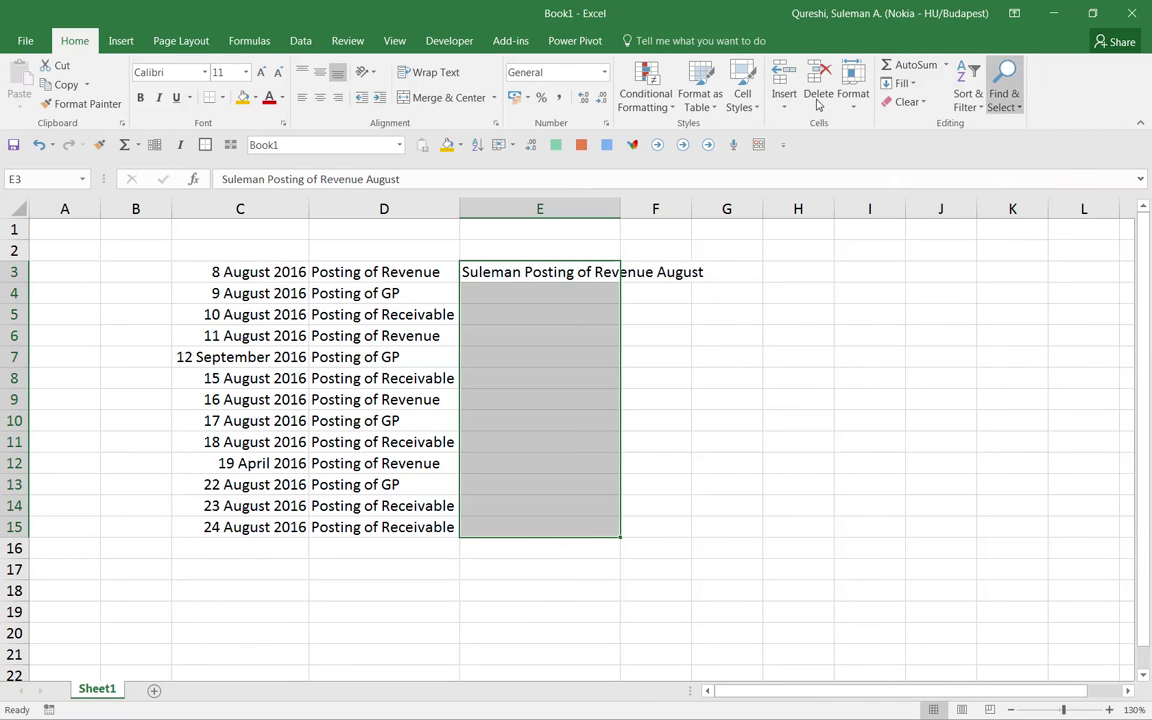
left_click(905, 83)
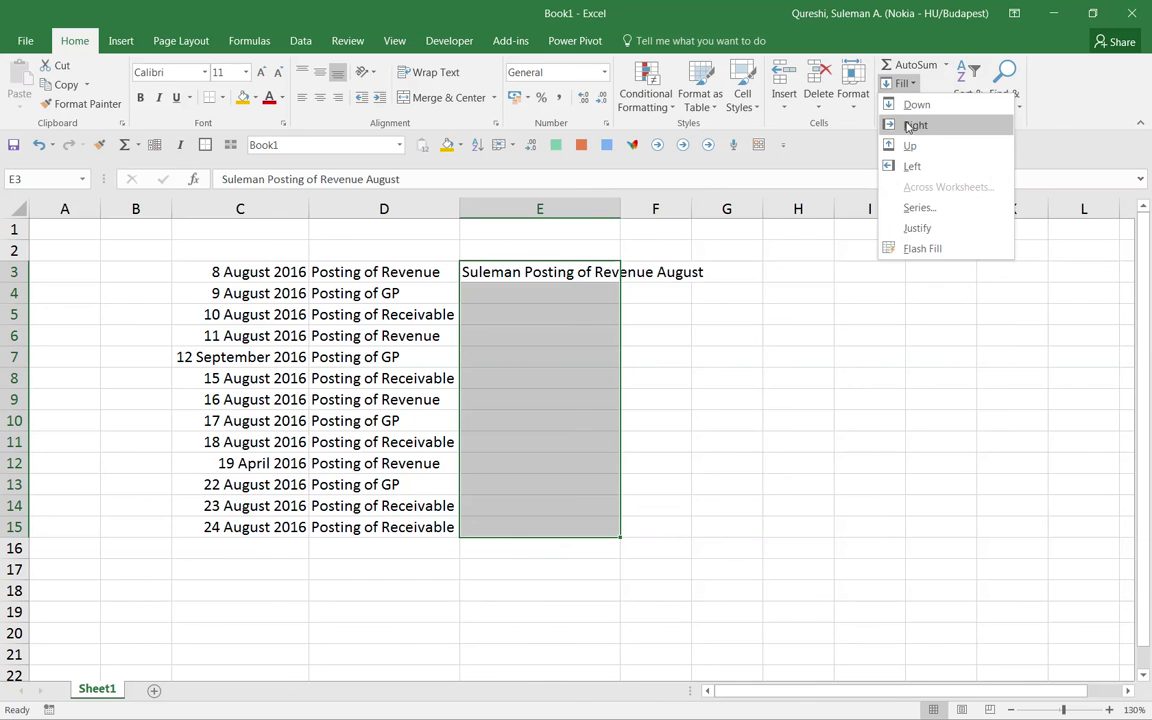
left_click(898, 250)
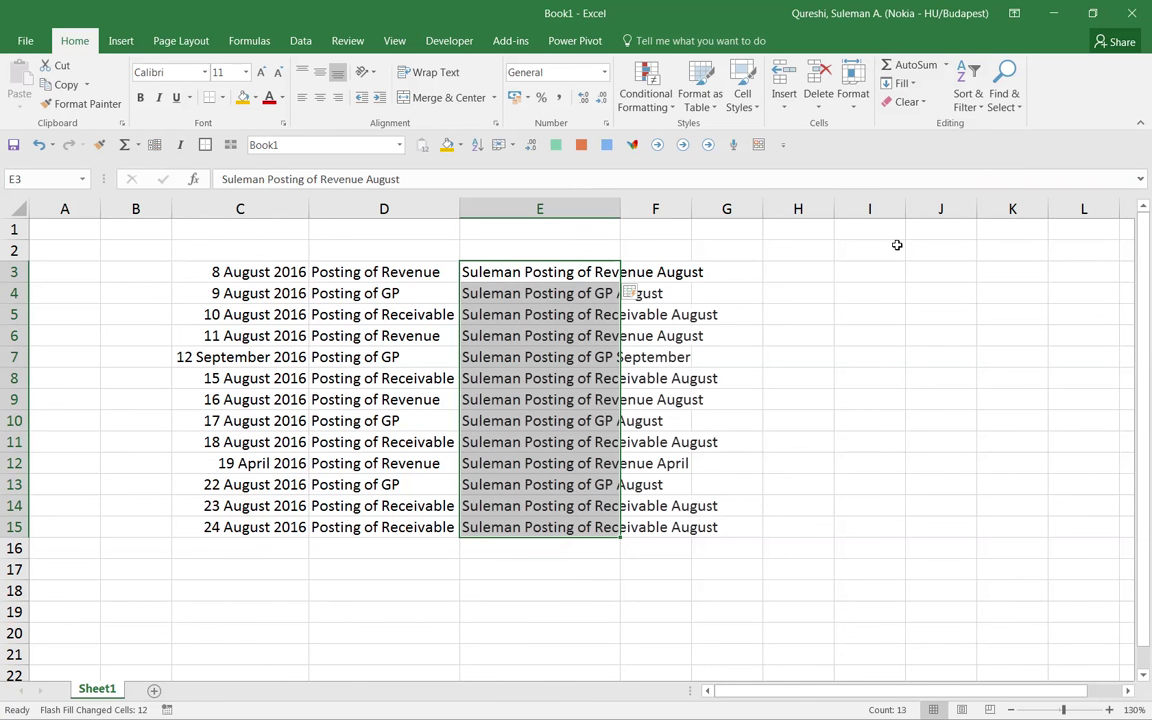
double_click(621, 208)
Check the flash-filled texts in column E against the descriptions in column D and the months in column C.
left_click(595, 378)
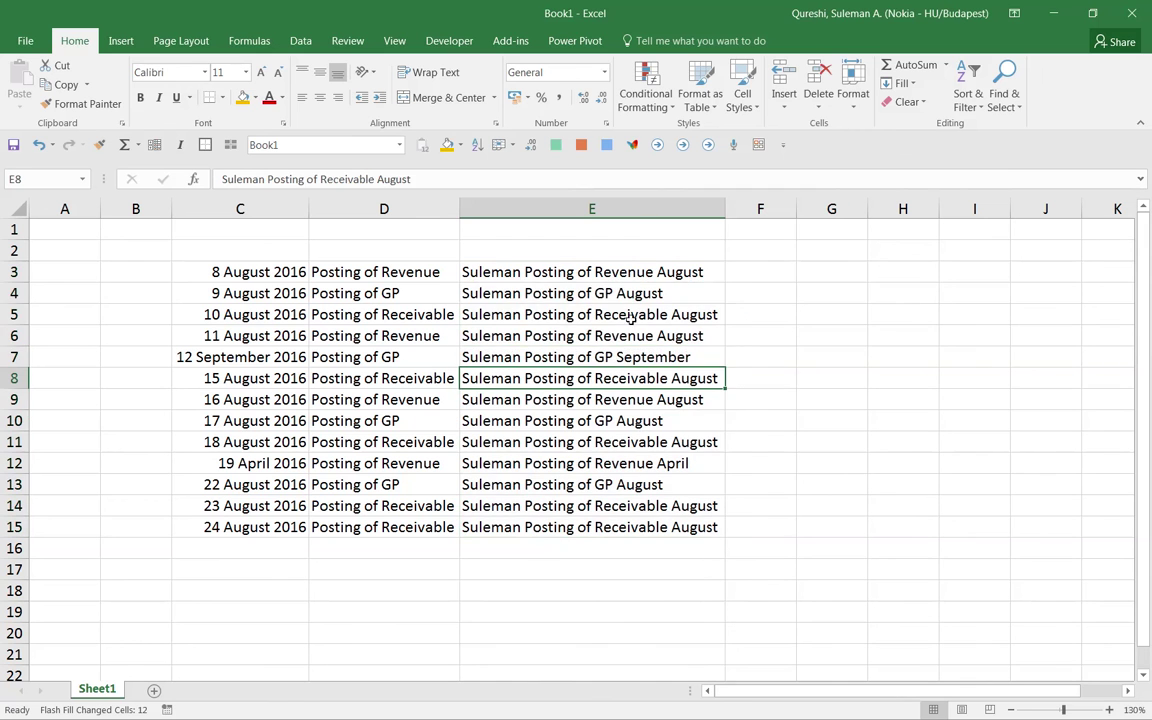
left_click(592, 295)
left_click(594, 336)
left_click(594, 357)
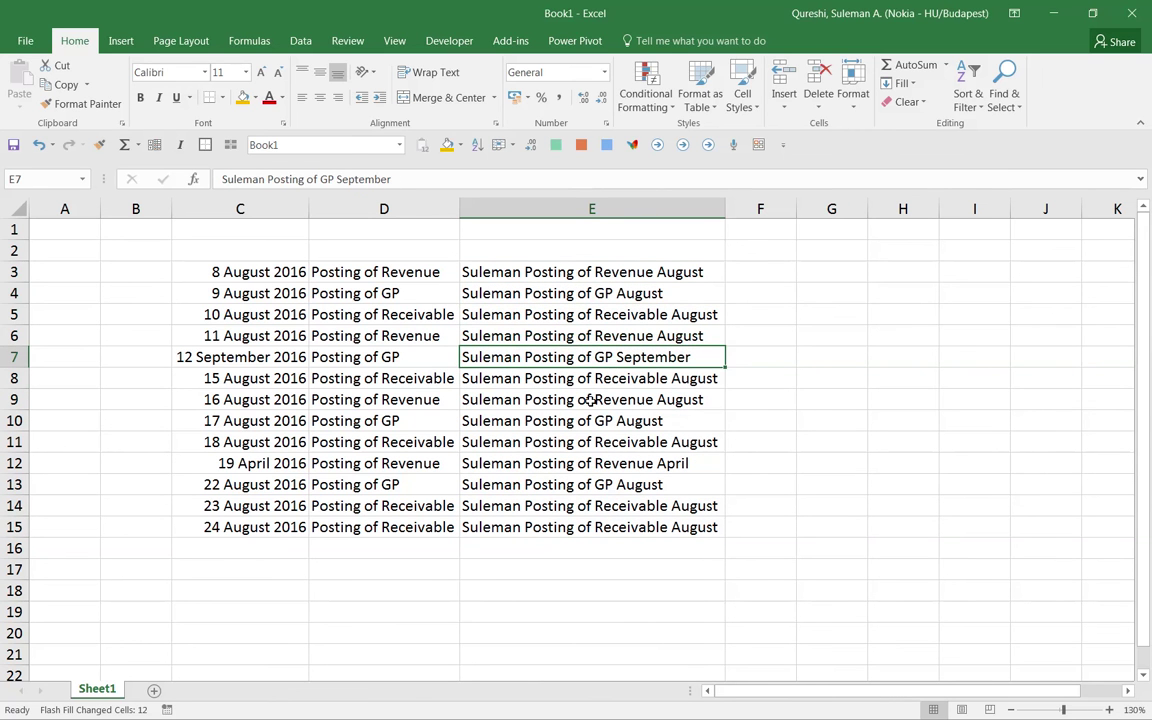
left_click(590, 395)
left_click(595, 378)
left_click(590, 357)
left_click(529, 272)
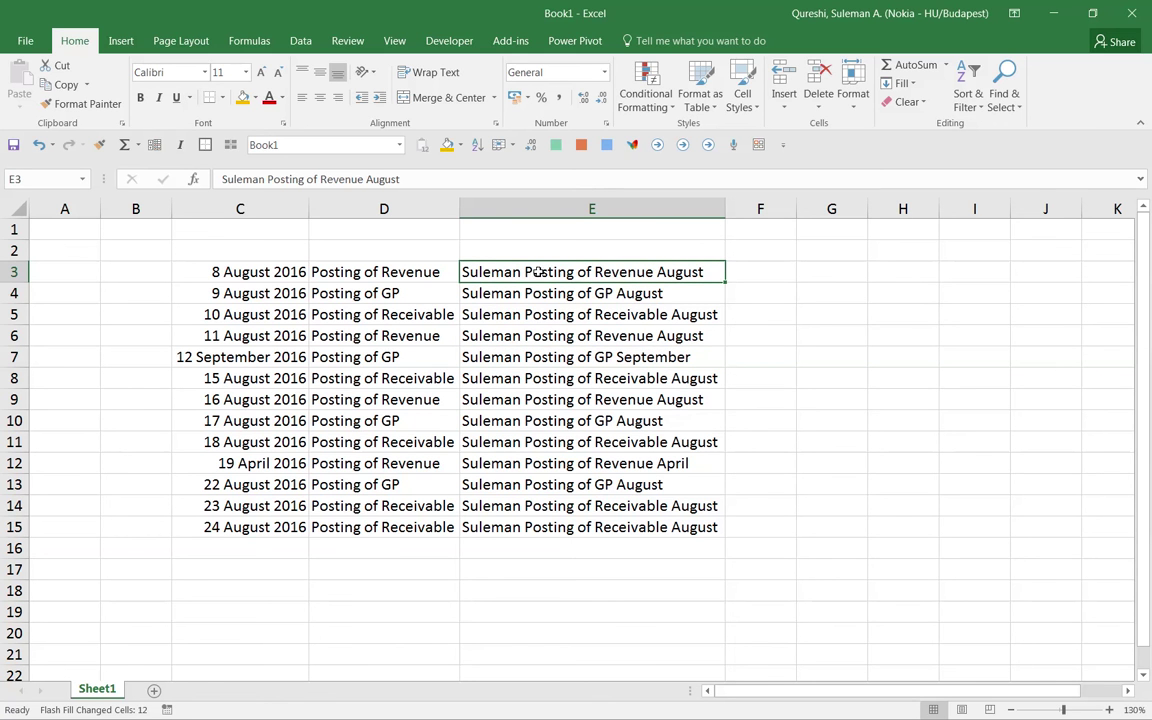
left_click(622, 395)
left_click(617, 460)
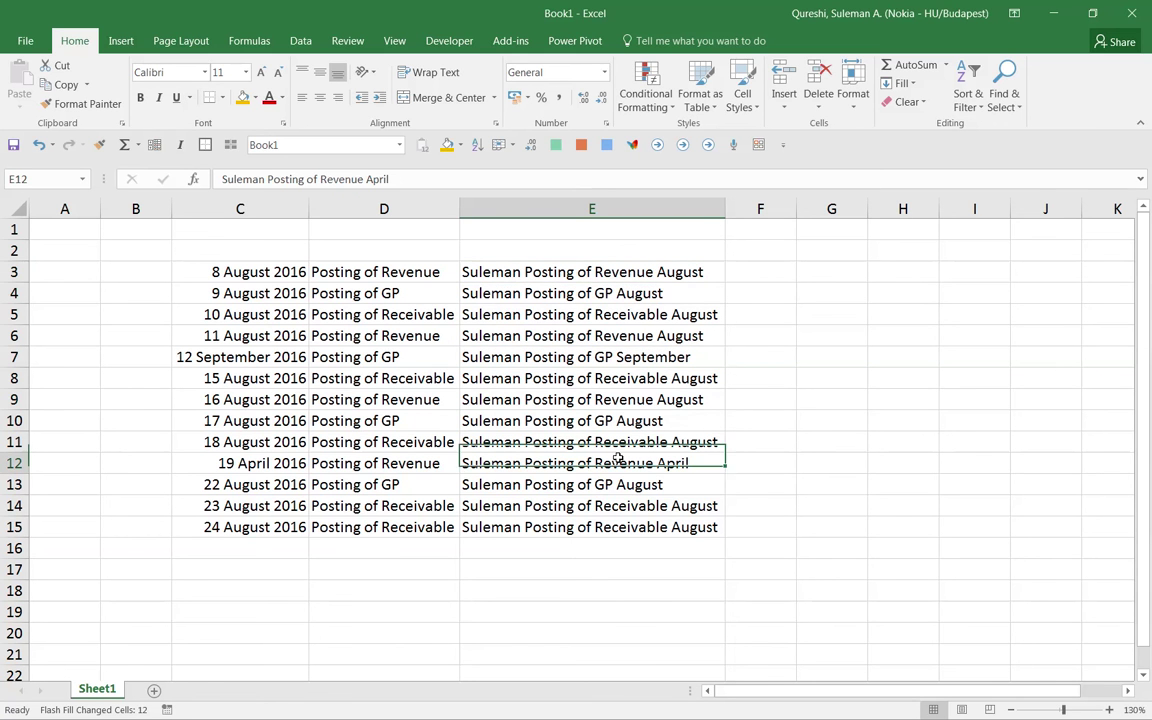
left_click_drag(605, 276, 630, 509)
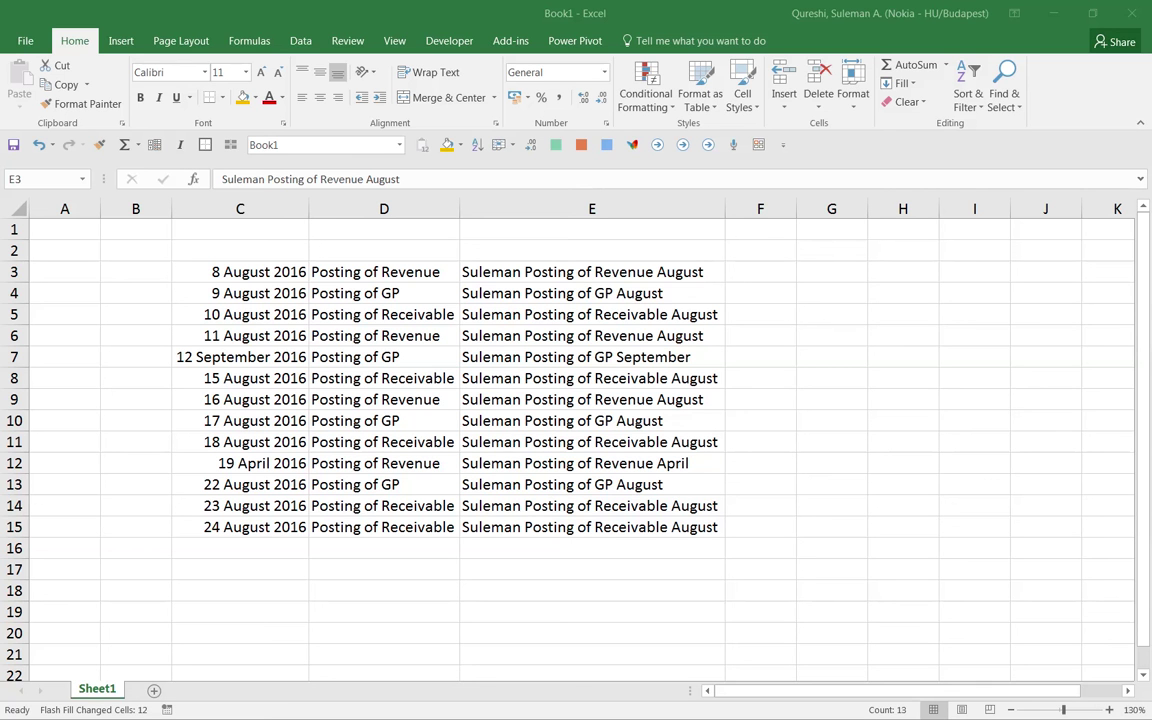
left_click(330, 314)
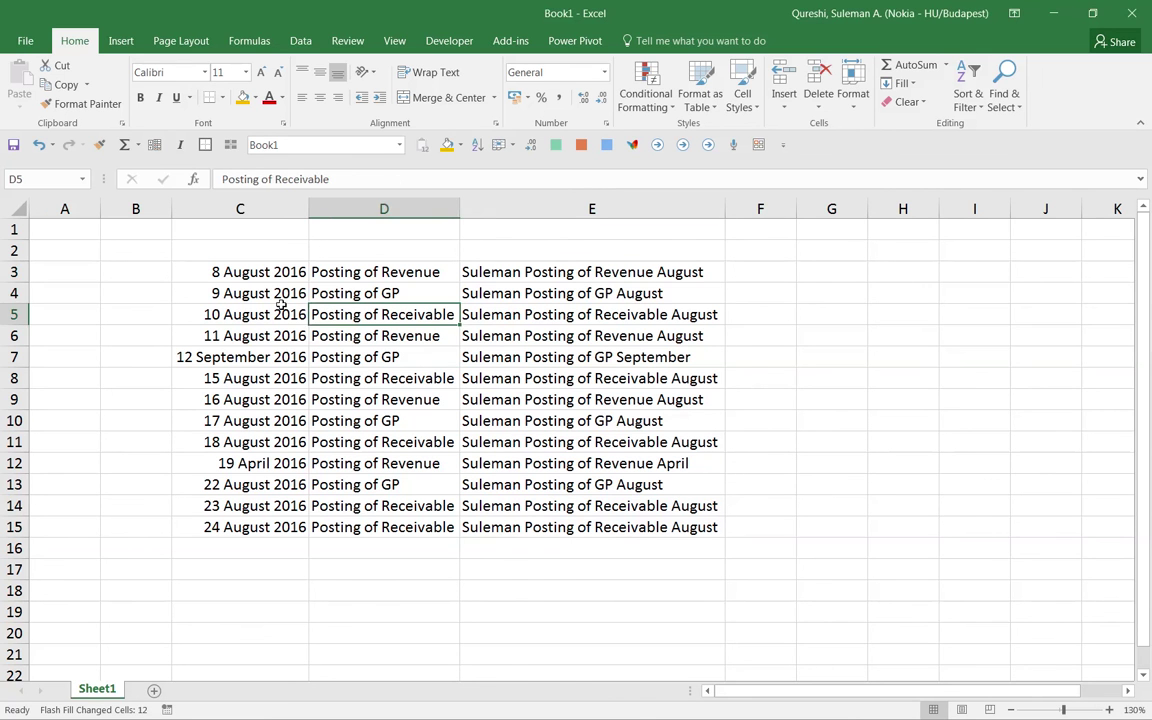
left_click(250, 272)
left_click_drag(250, 272, 255, 528)
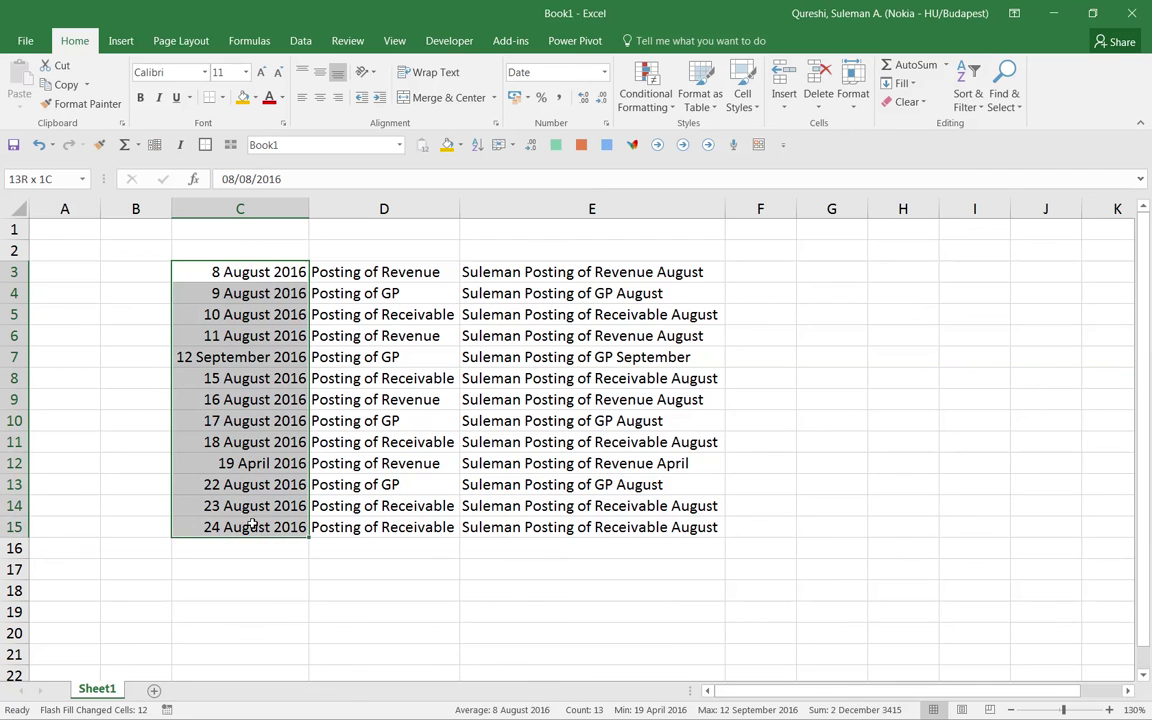
Delete columns D and E with the descriptions and the flash-filled texts.
left_click(400, 226)
left_click_drag(400, 210, 725, 244)
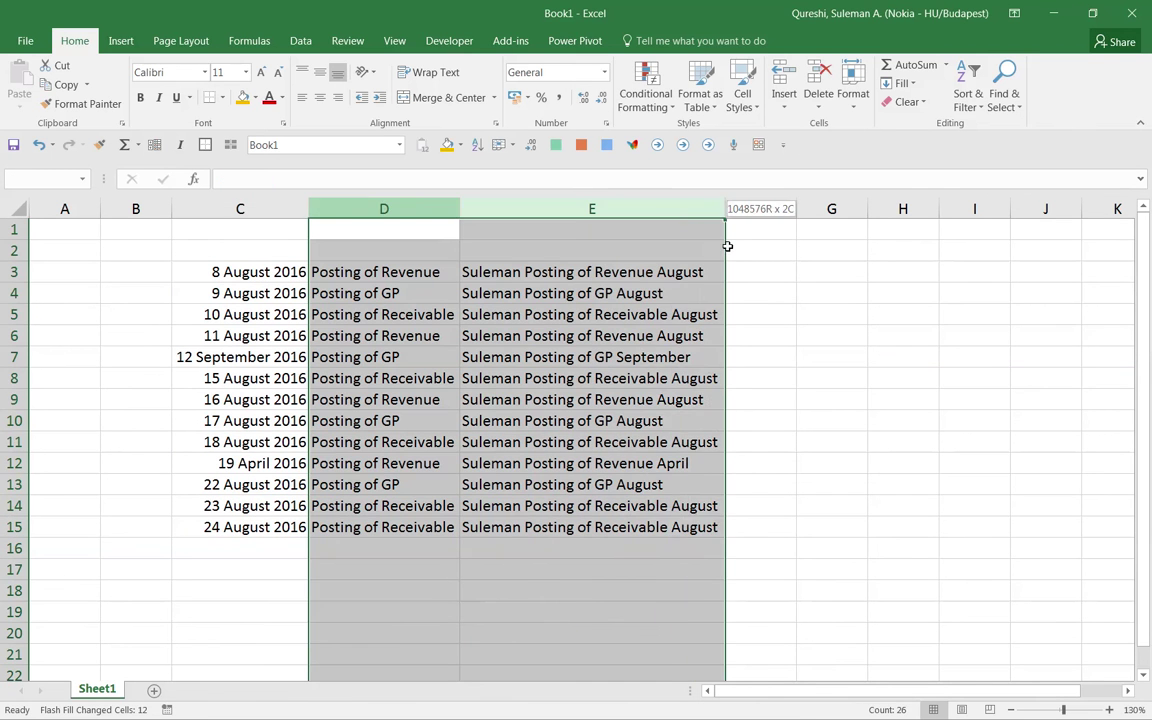
right_click(648, 338)
left_click(686, 486)
left_click(415, 442)
Enter the sample text "Monday August 8 2016" in D3 and auto-fit the width of column D.
left_click(323, 273)
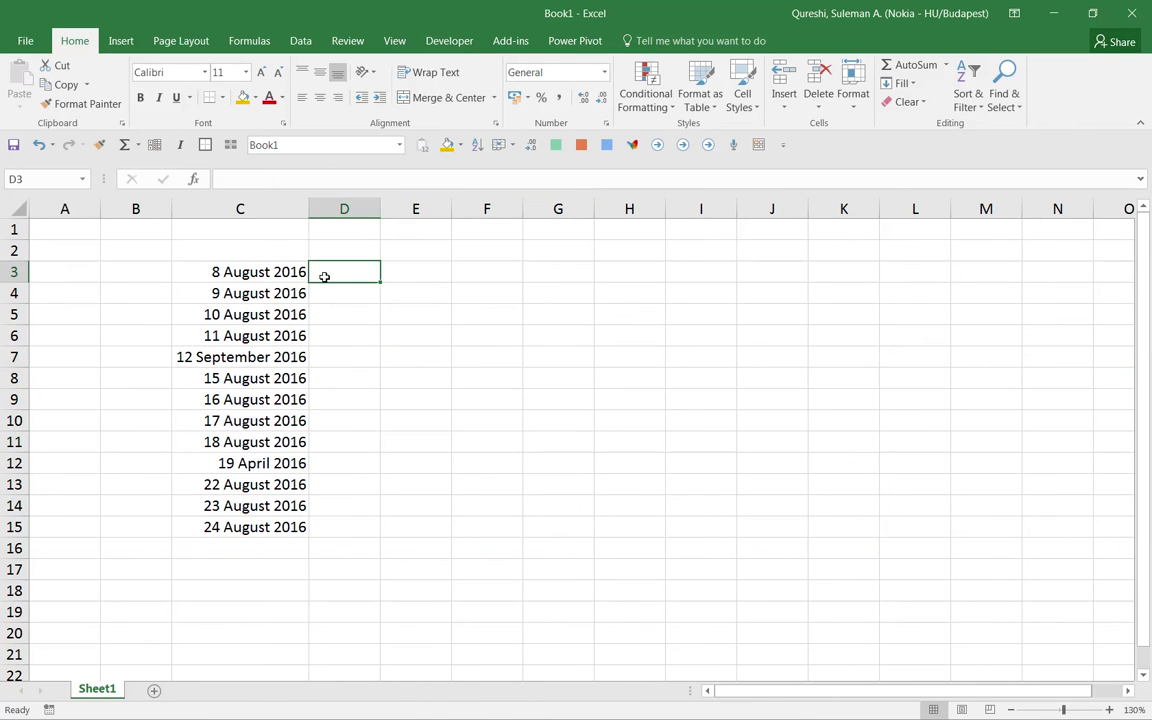
left_click(270, 270)
left_click(342, 267)
type("Mond")
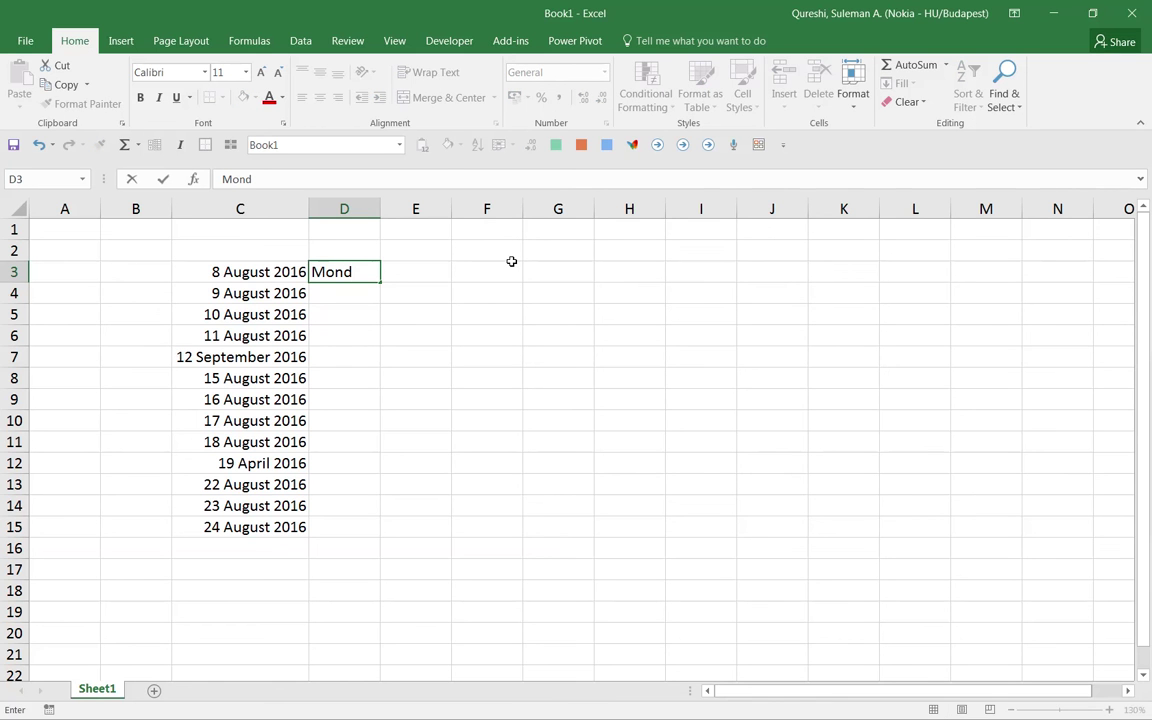
type("ay August")
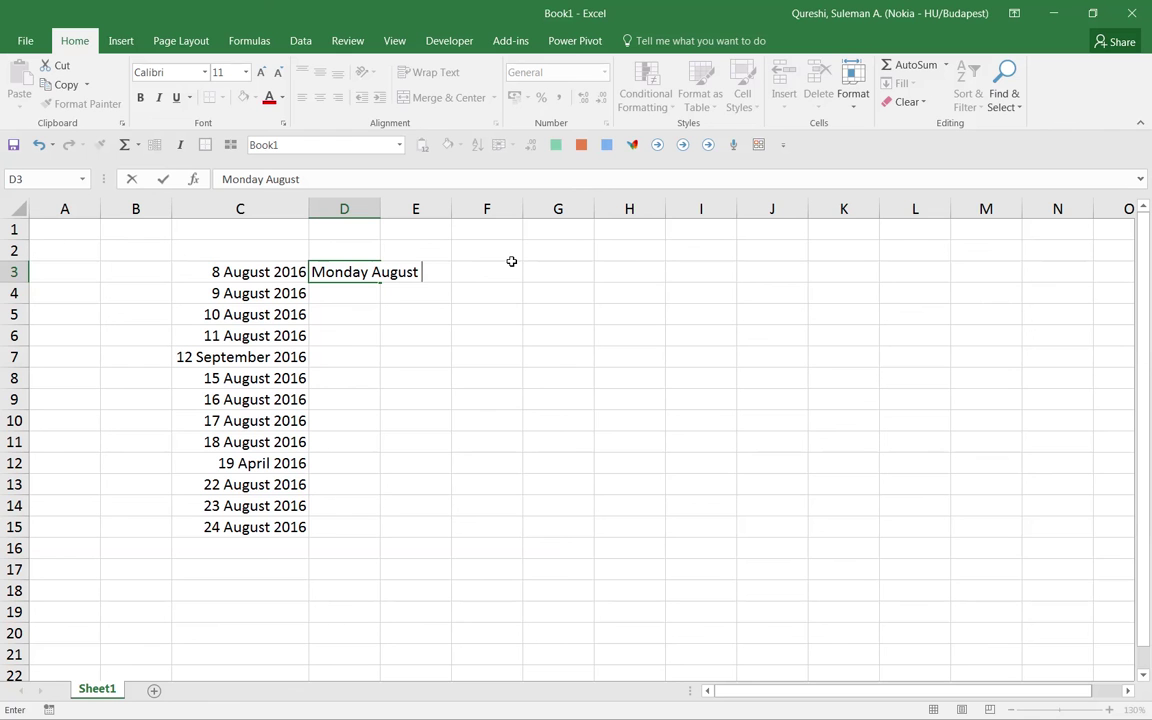
type(" 8 2016")
key("Return")
key("Up")
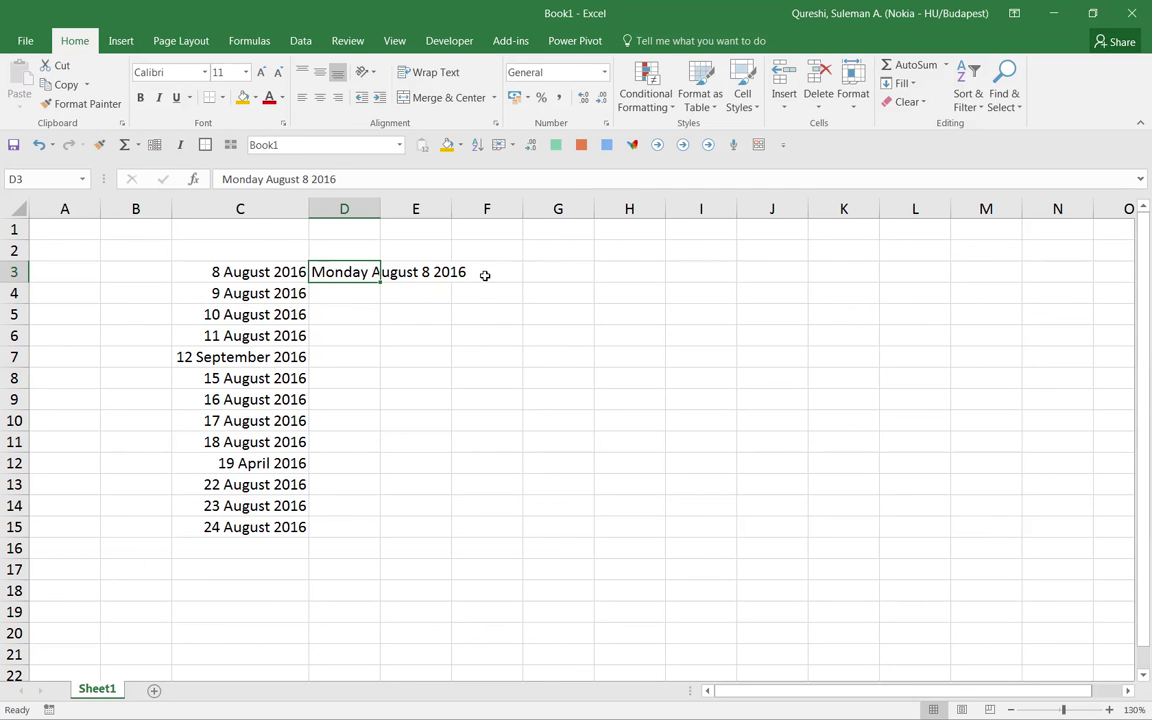
double_click(380, 207)
Open the number format settings for C3 and preview the date types 14.3.12 and *14 March 2012.
left_click(285, 272)
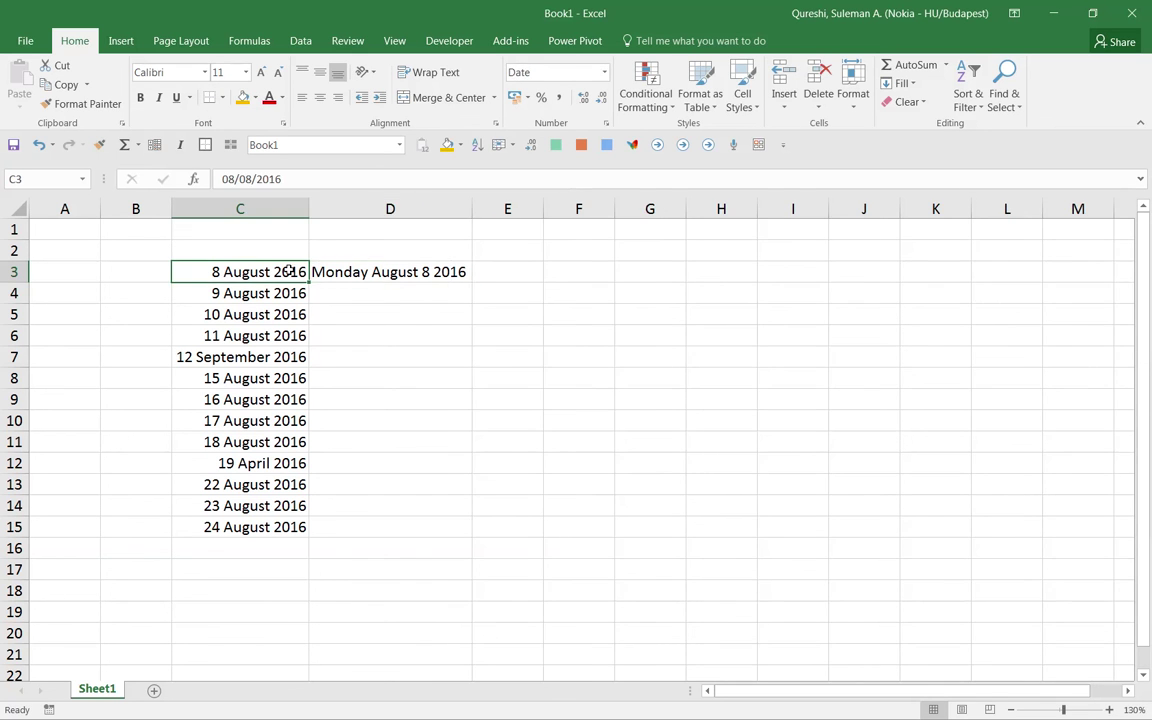
left_click(604, 72)
left_click(545, 487)
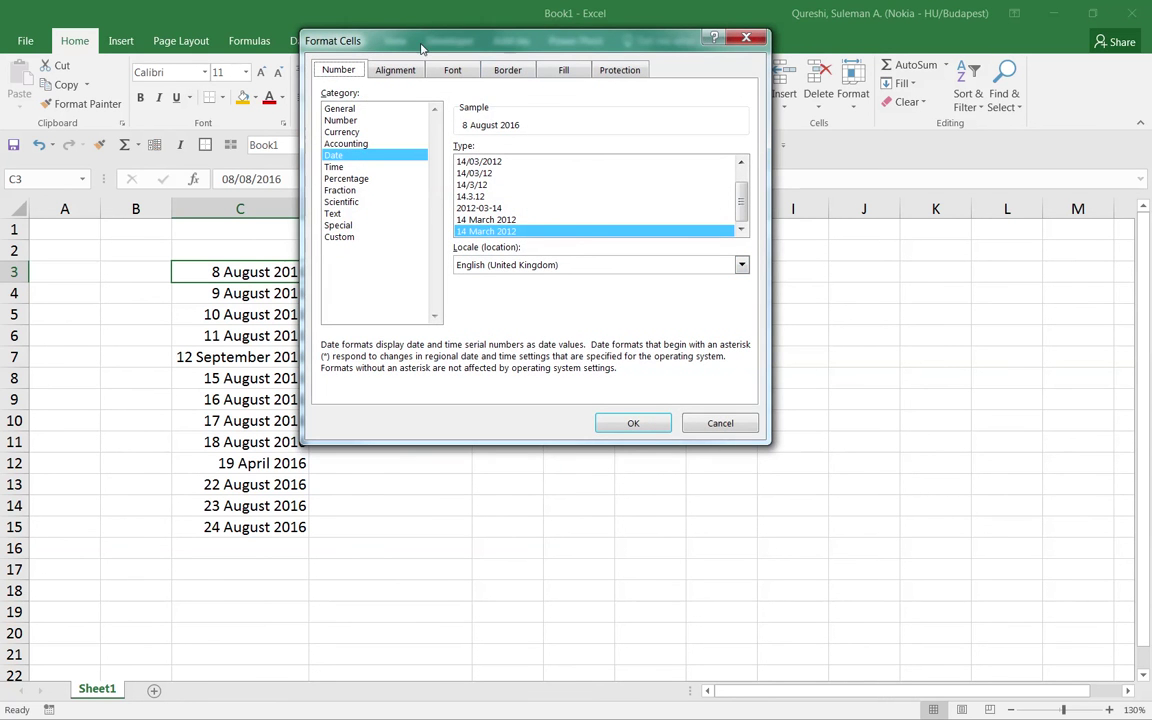
left_click_drag(424, 44, 636, 86)
left_click(763, 235)
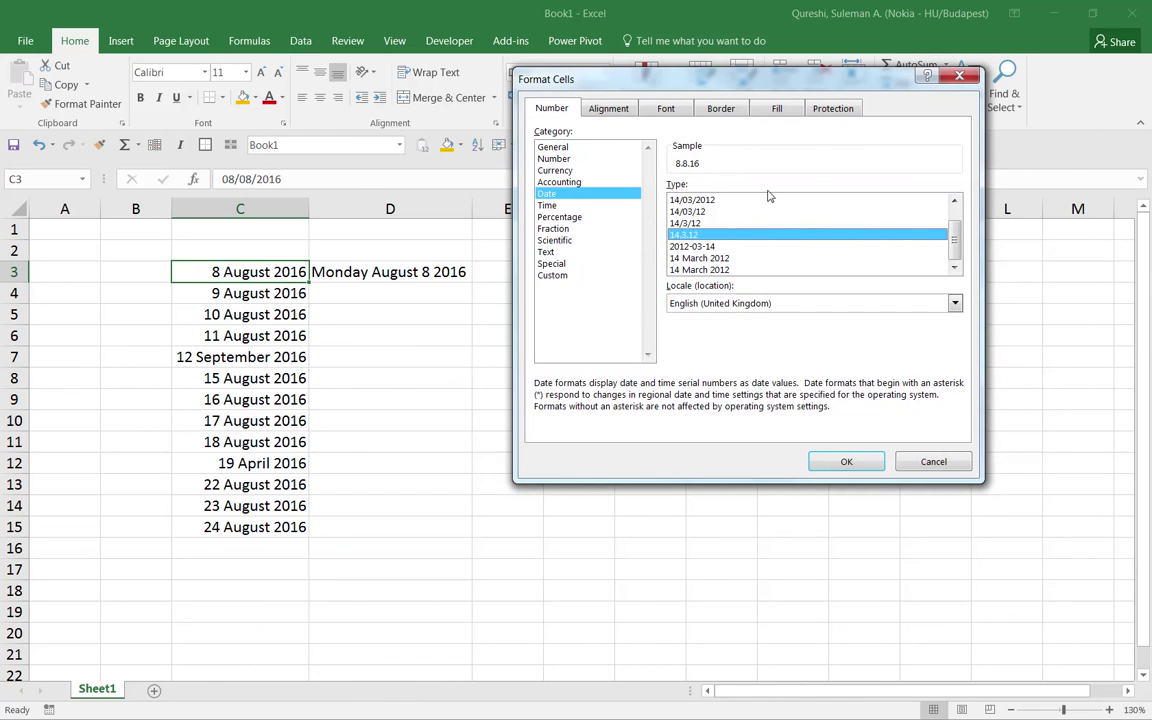
scroll(900, 235, "up", 1)
left_click(827, 212)
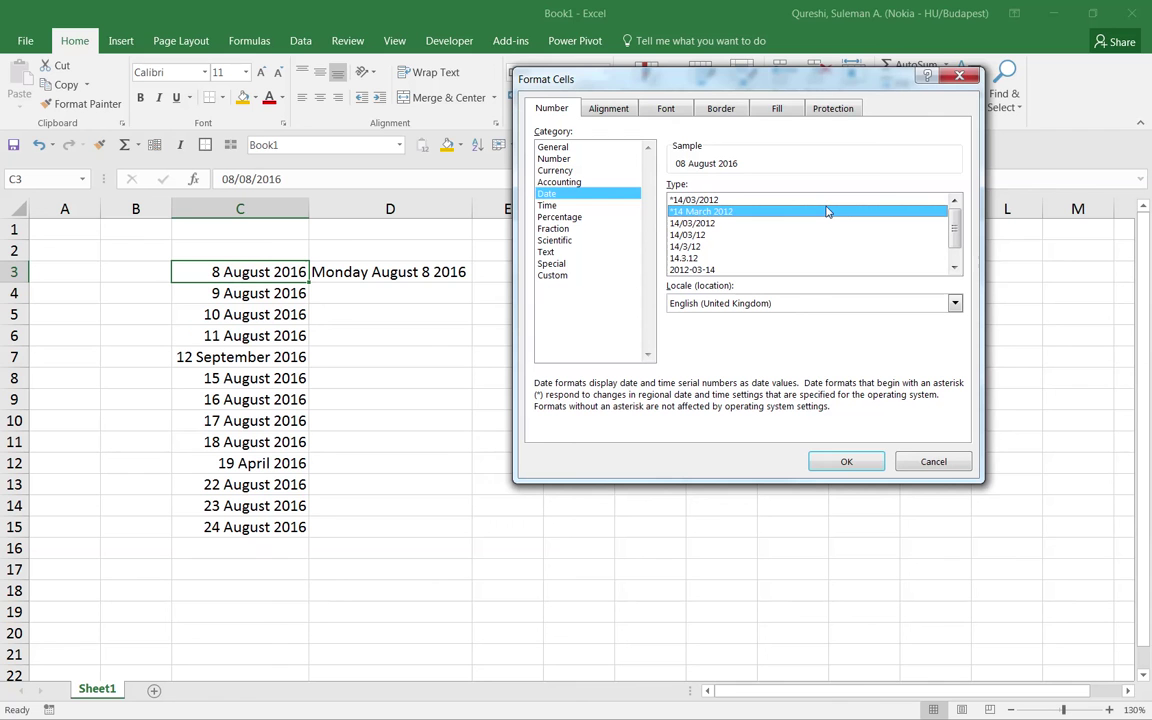
Apply the custom number format DDDD MMMM DD, YYY to the date in C3.
left_click(553, 276)
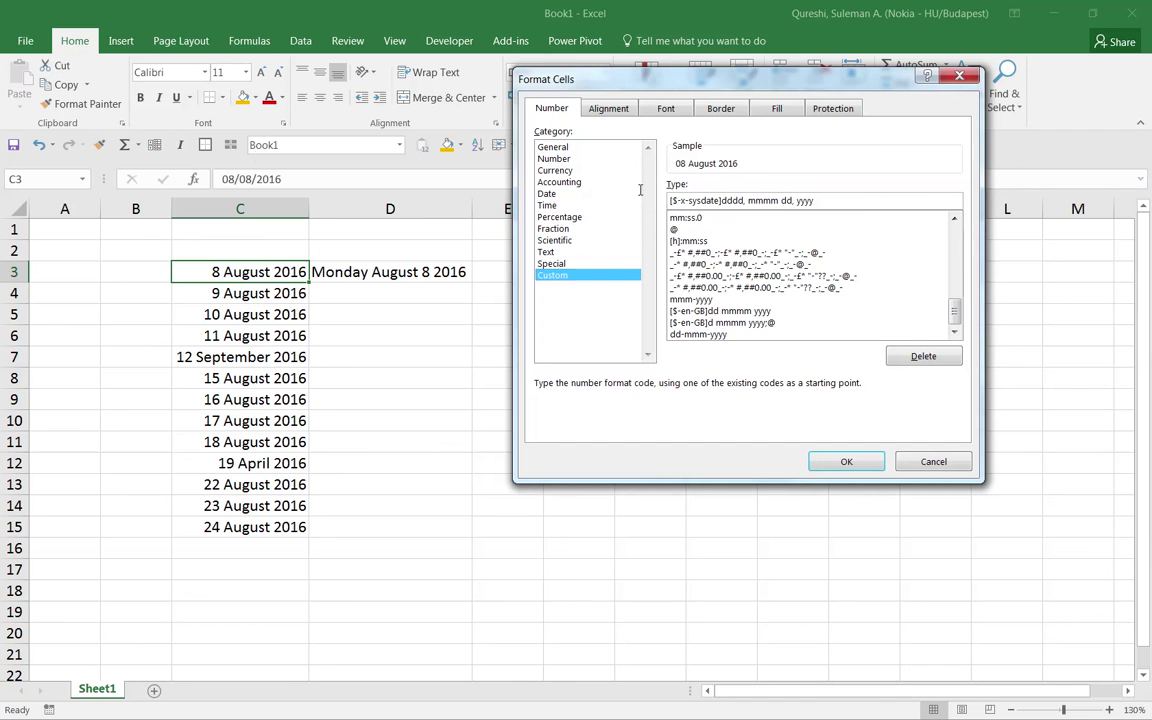
key("ctrl+a")
key("BackSpace")
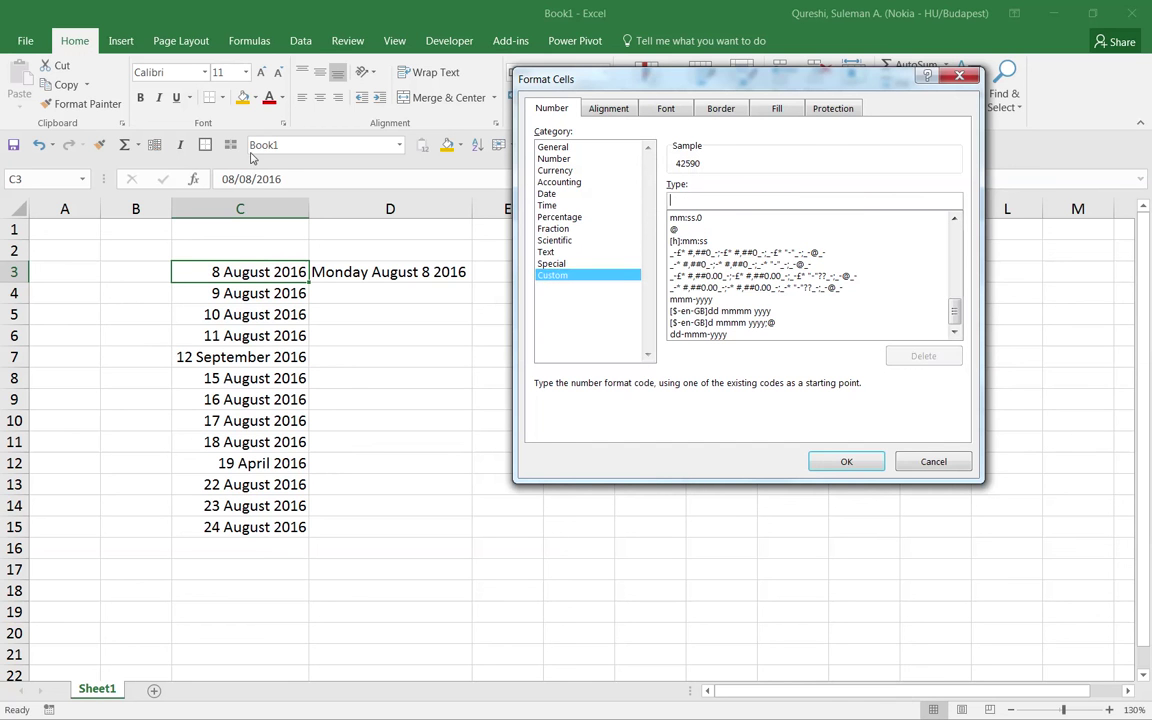
type("DDDD")
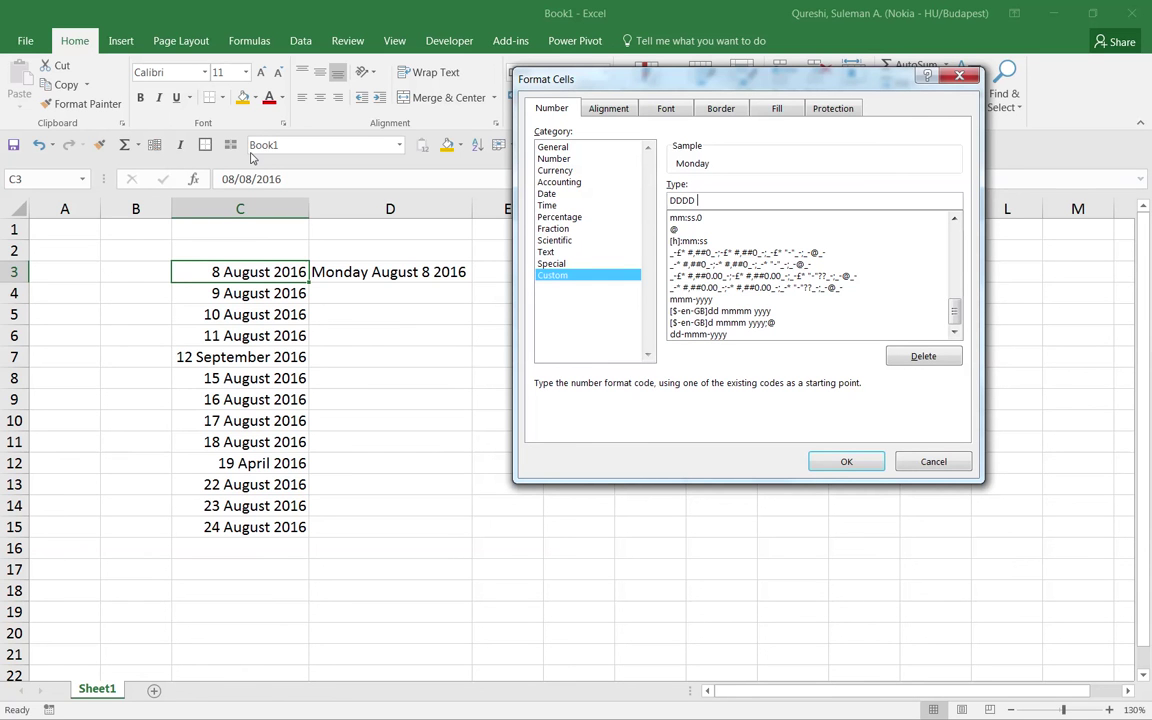
type(" MMMMM")
key("BackSpace")
type("DD, YYY")
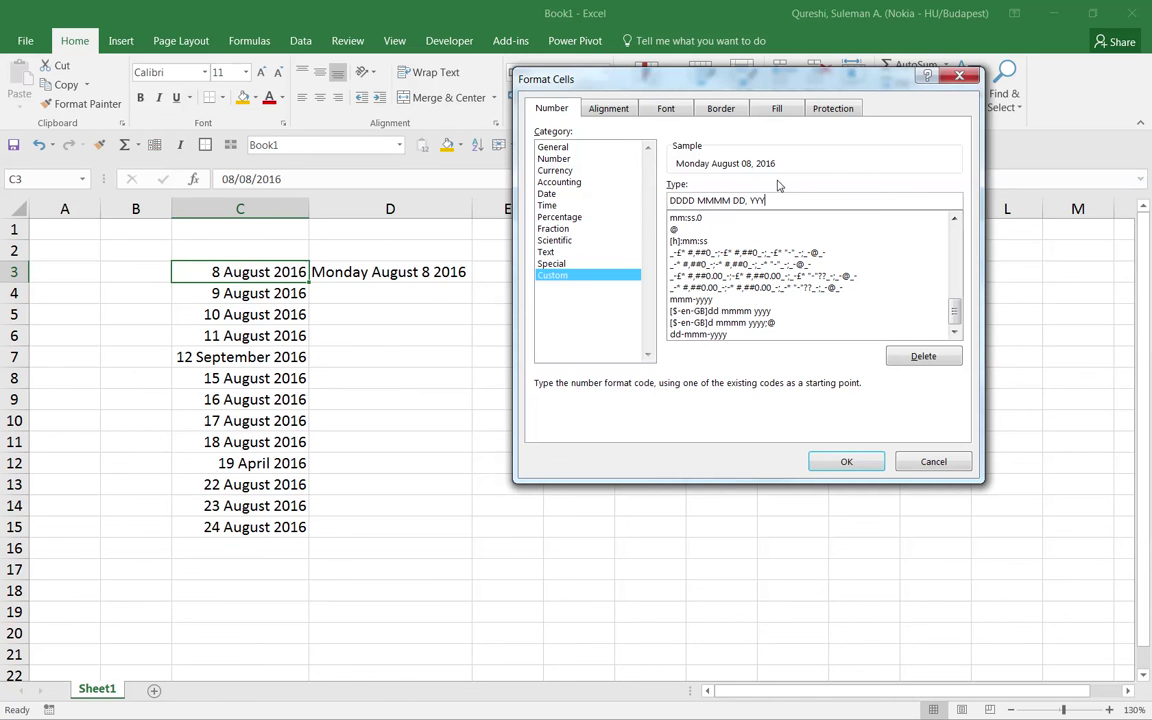
left_click(846, 461)
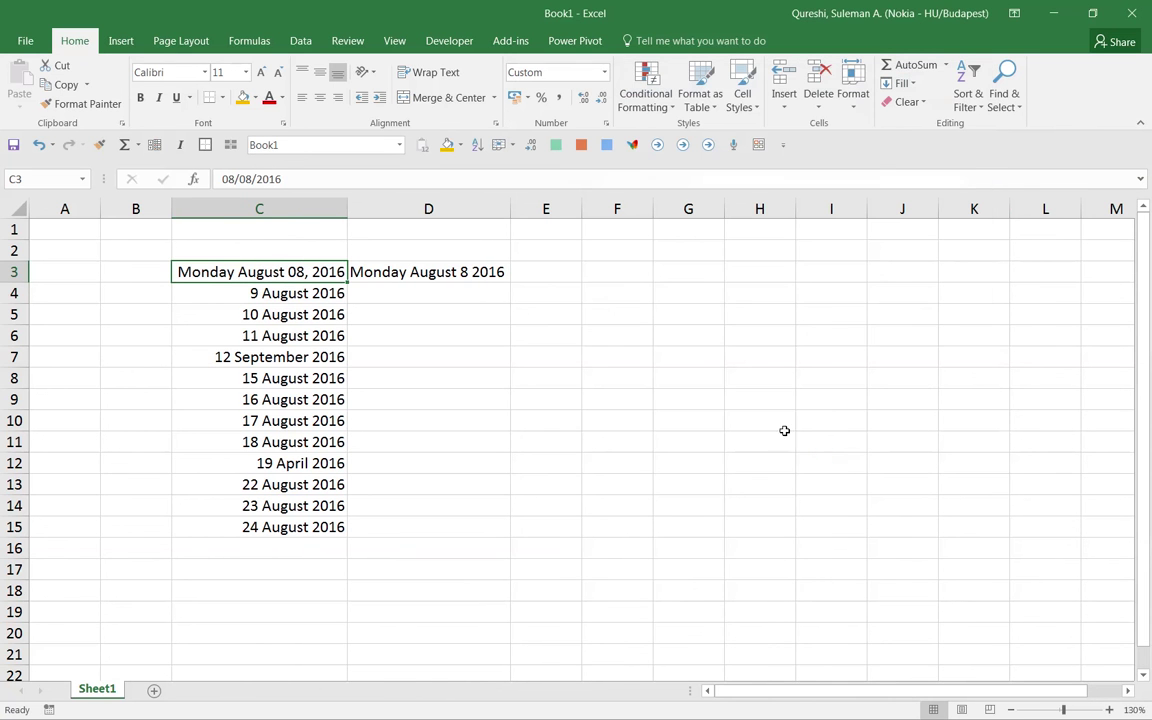
Copy the date format of C3 onto C4:C15 and auto-fit the width of column C.
left_click(82, 103)
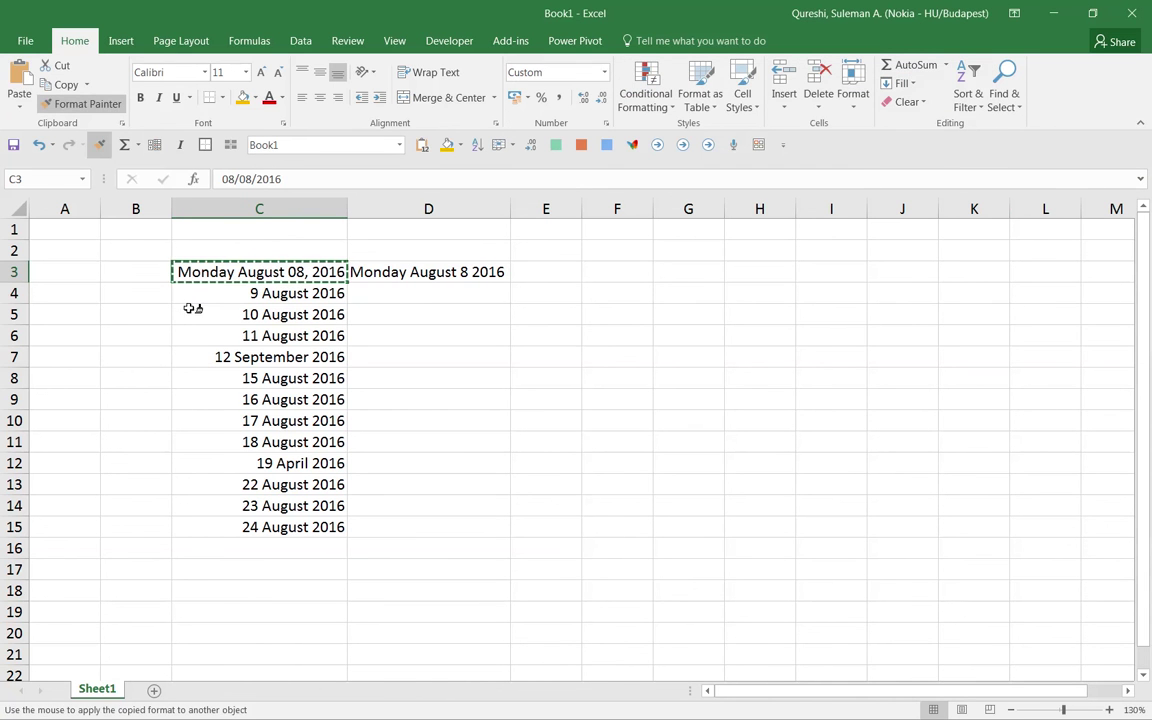
mouse_move(245, 293)
left_mouse_down()
mouse_move(283, 540)
mouse_move(280, 530)
left_mouse_up()
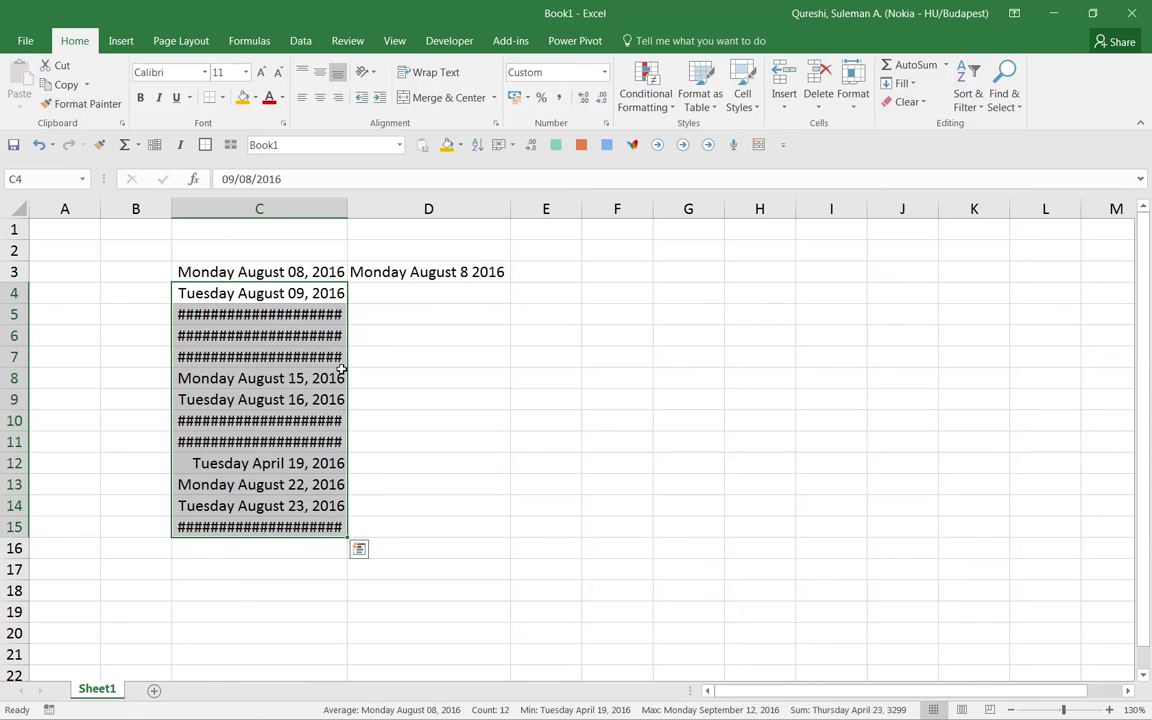
left_click(362, 335)
double_click(344, 214)
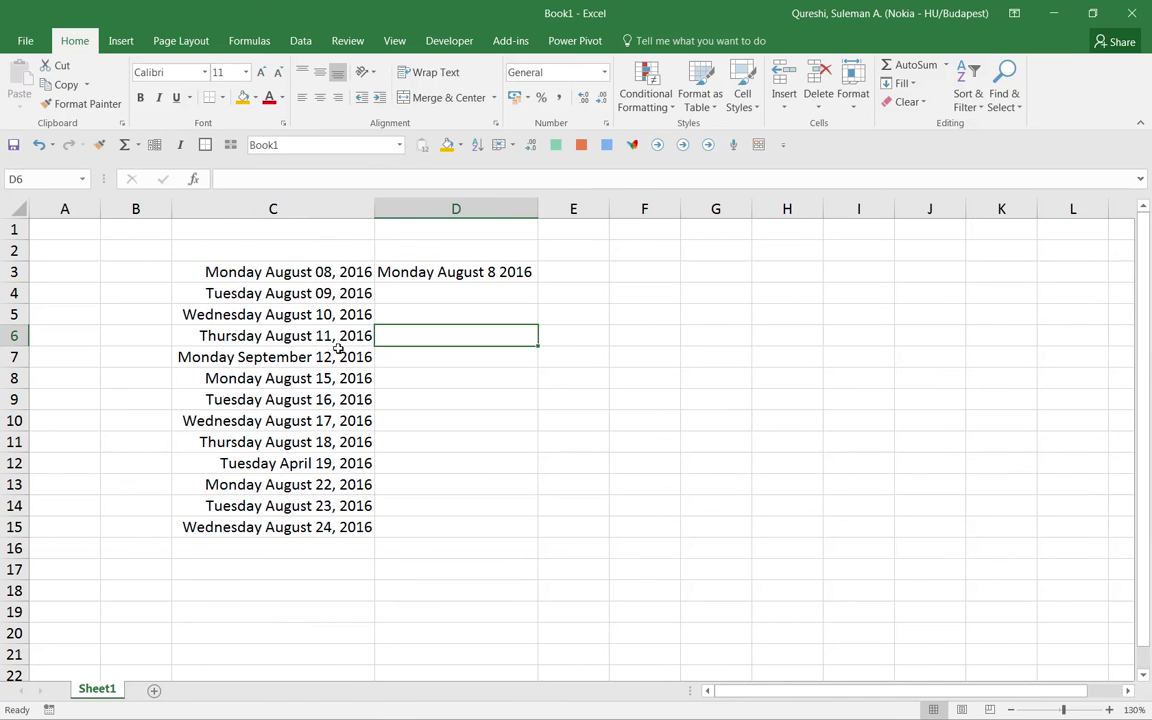
left_click(330, 270)
left_click_drag(333, 271, 330, 518)
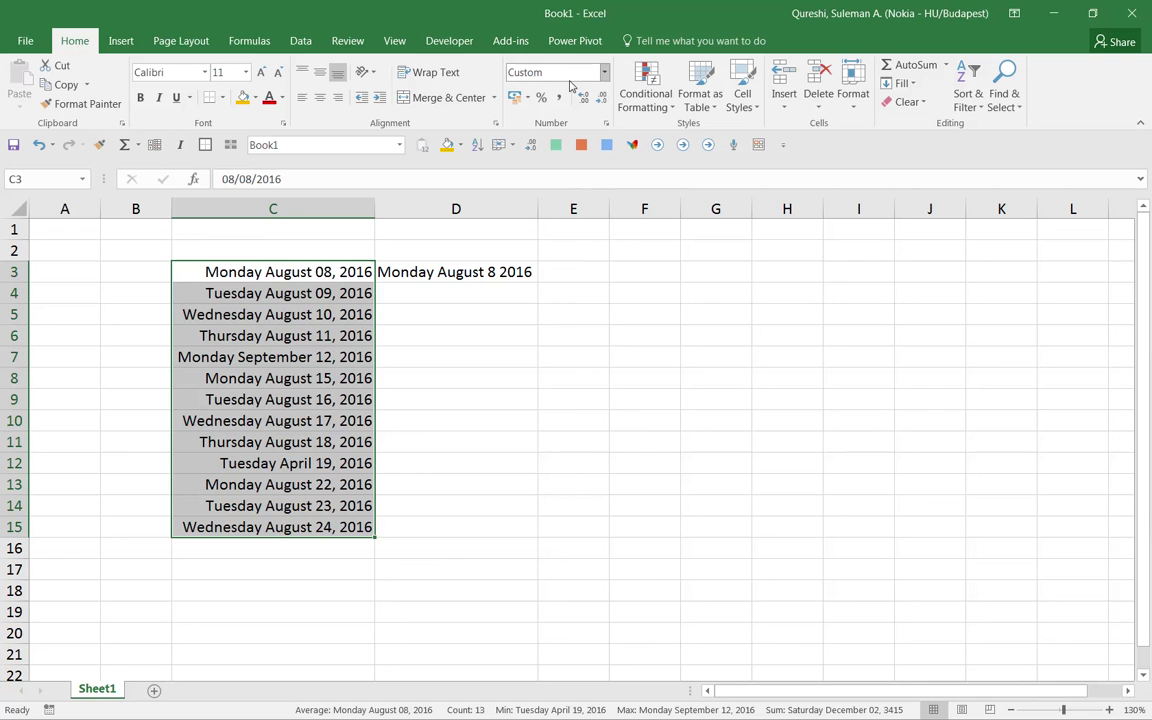
key("ctrl+1")
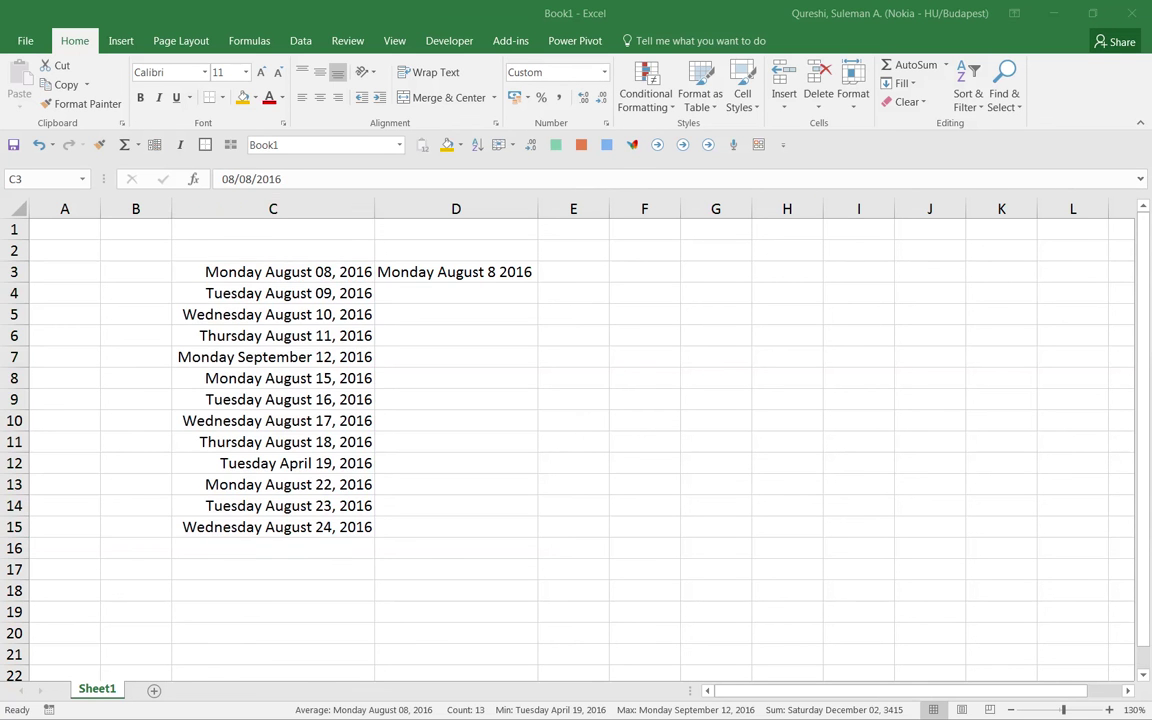
left_click(478, 386)
left_click(502, 293)
left_click(575, 287)
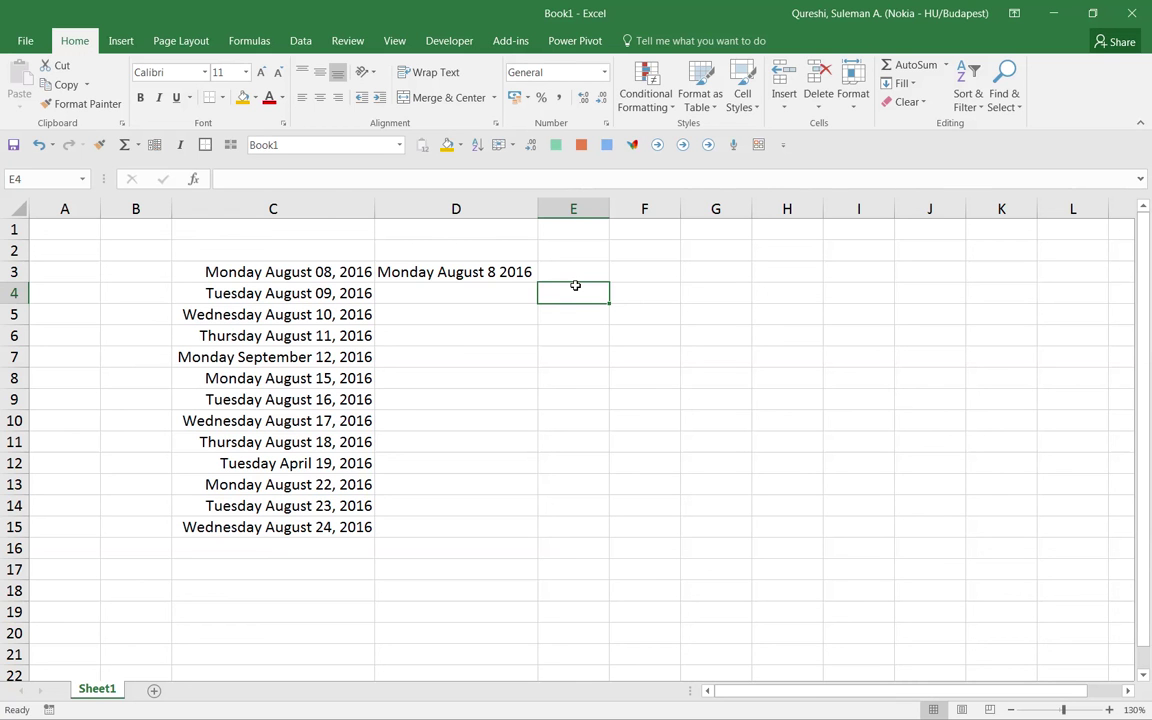
Clear the sample text in D3 and refill the daily dates from C3 down to C15.
left_click(481, 273)
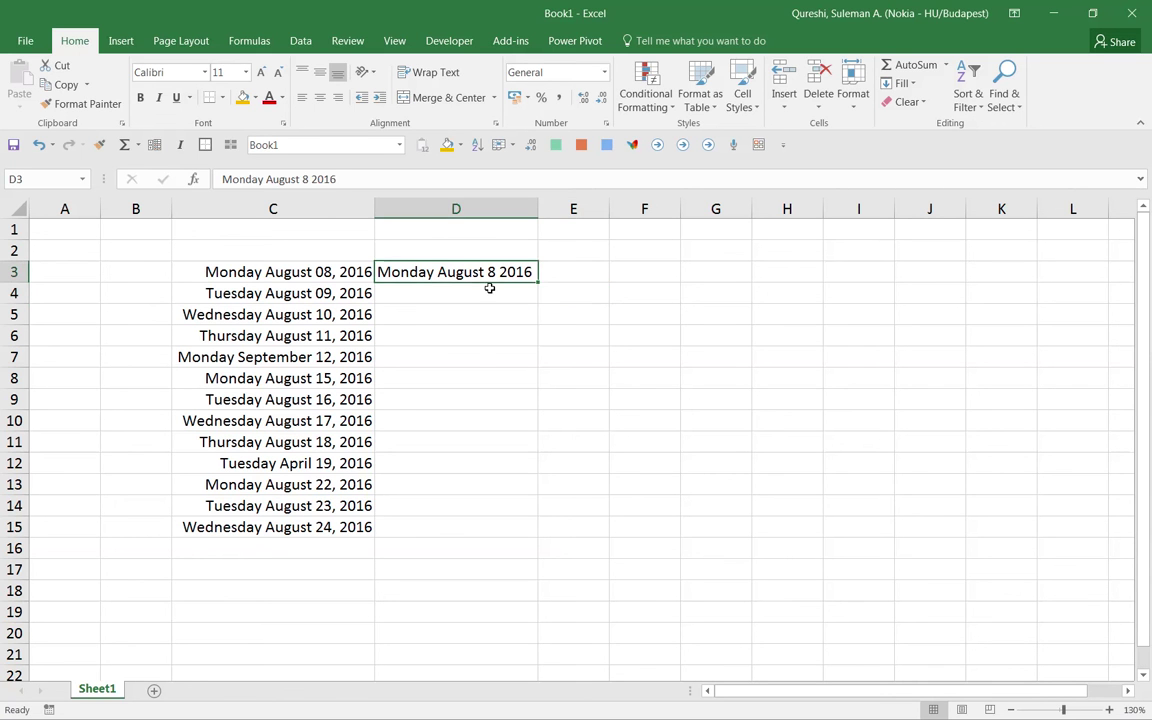
key("Delete")
left_click(366, 271)
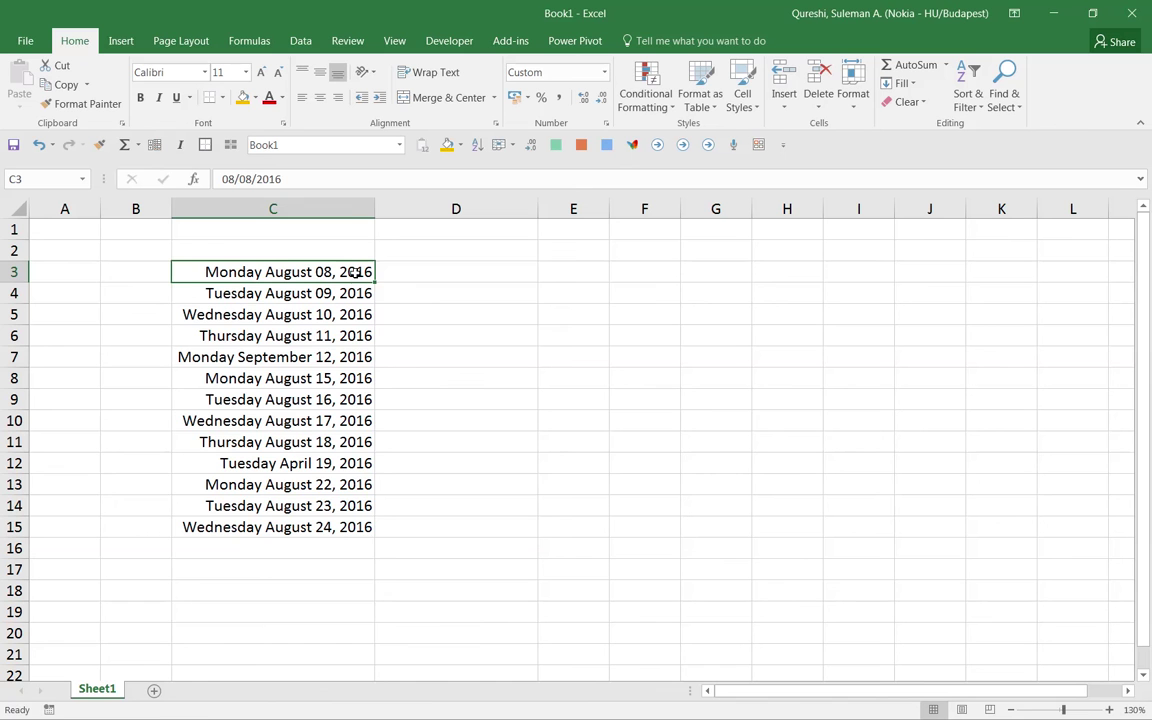
left_click_drag(372, 285, 365, 530)
Check the refilled dates in C3:C15 for Saturdays and Sundays.
left_click(430, 297)
left_click(300, 380)
left_click(286, 422)
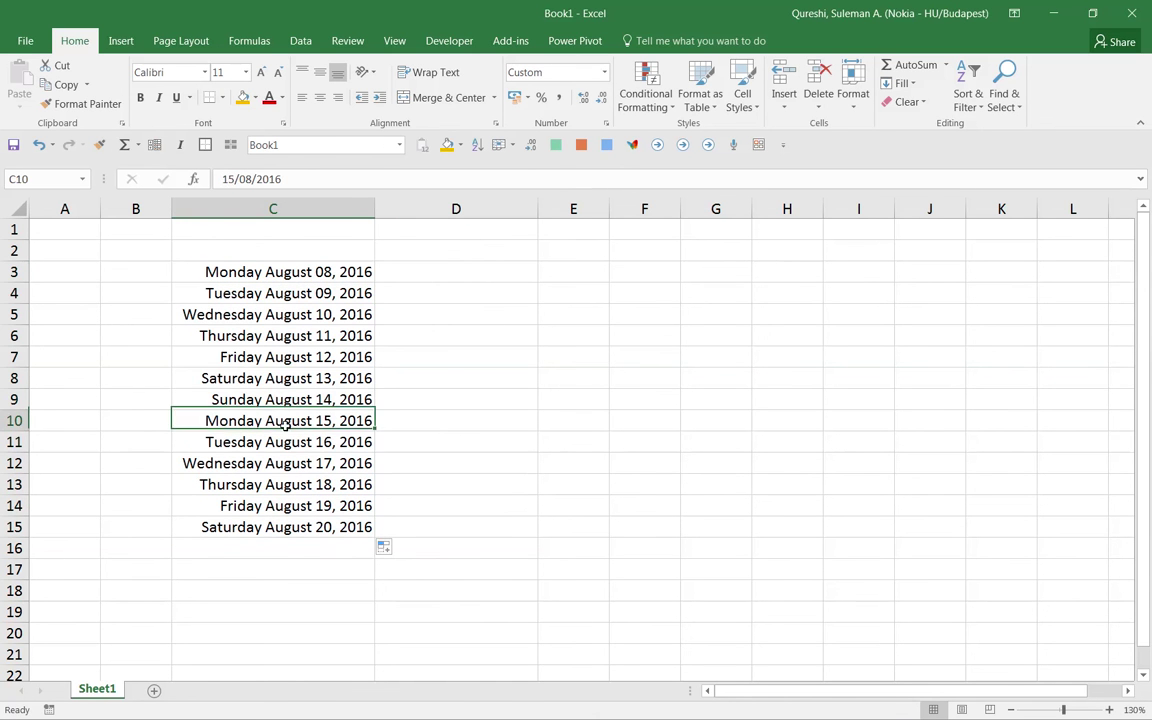
left_click(302, 401)
left_click(414, 267)
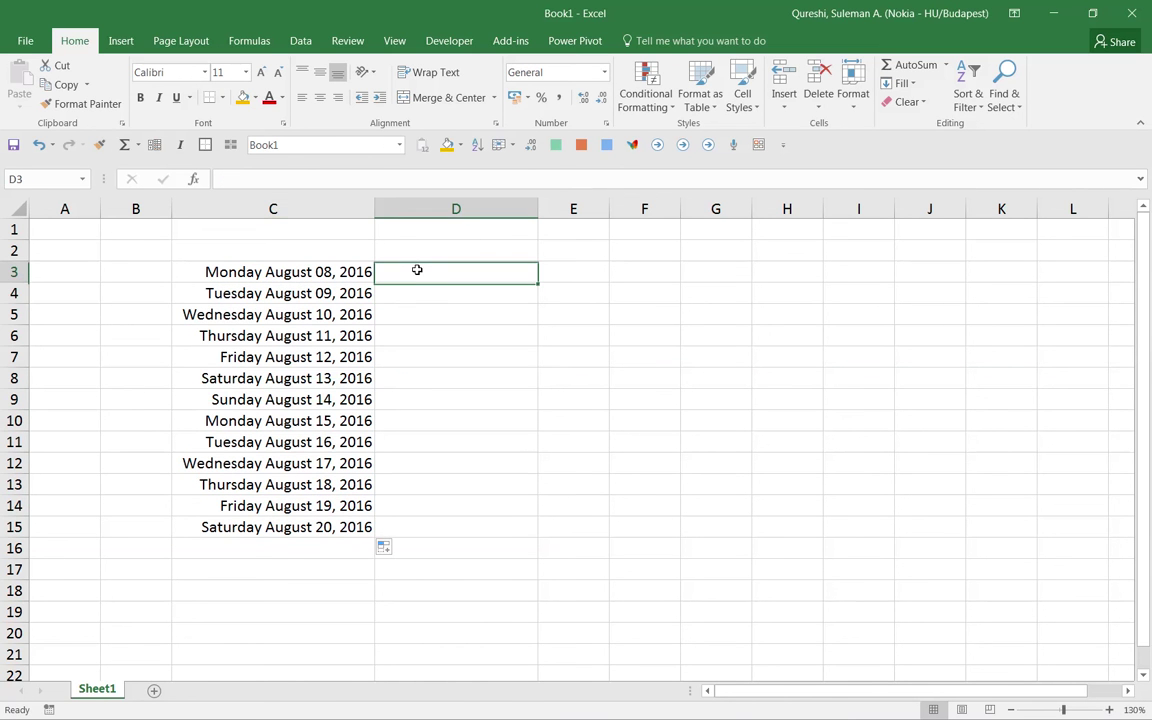
left_click(320, 256)
left_click_drag(320, 268, 340, 526)
Enter the formula =WEEKDAY(C3,2) in D3 and fill it down to D15.
left_click(419, 276)
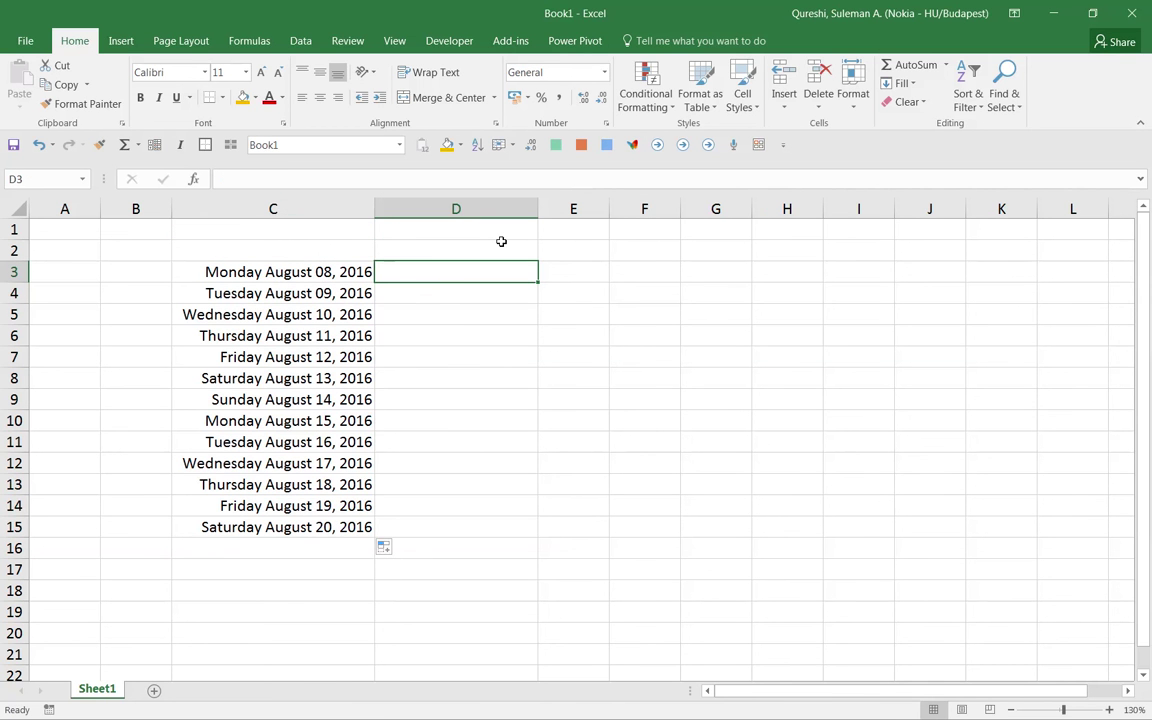
type("=")
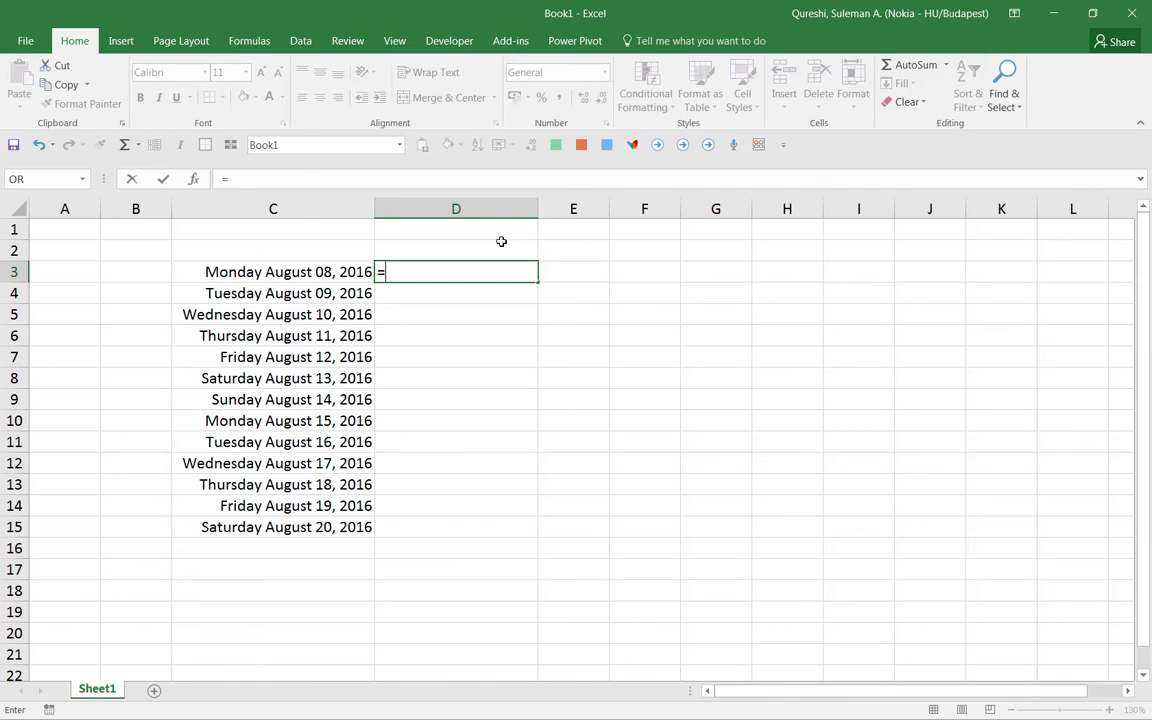
type("weekdays")
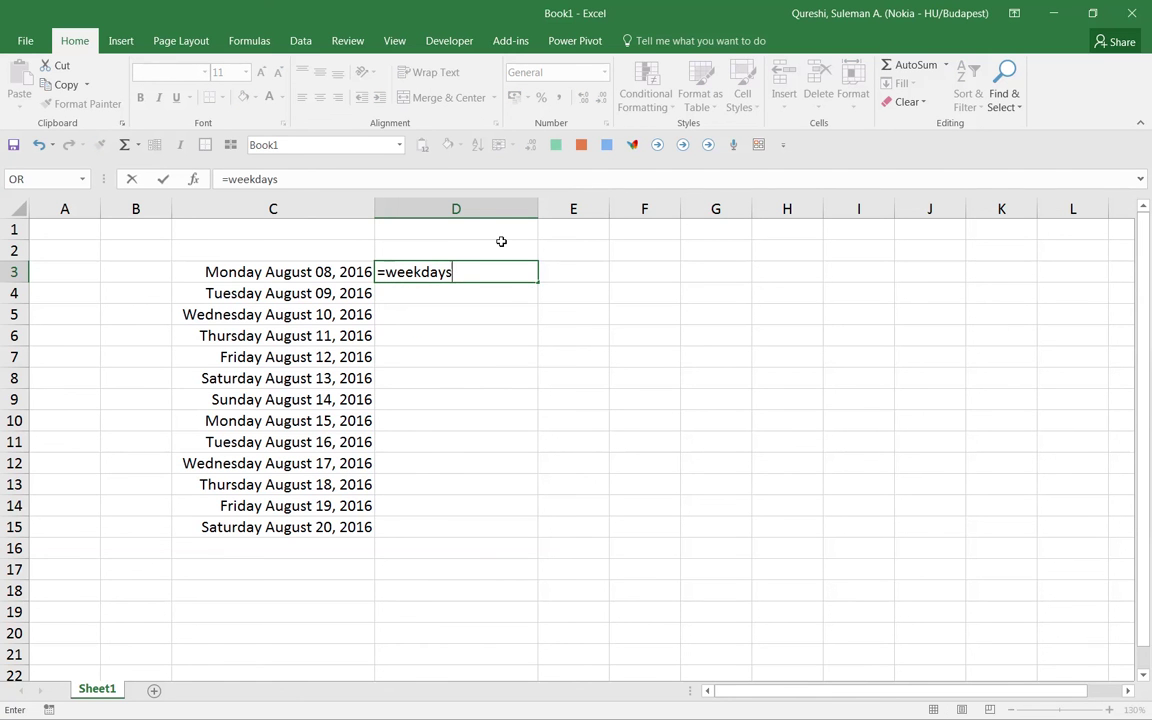
key("BackSpace")
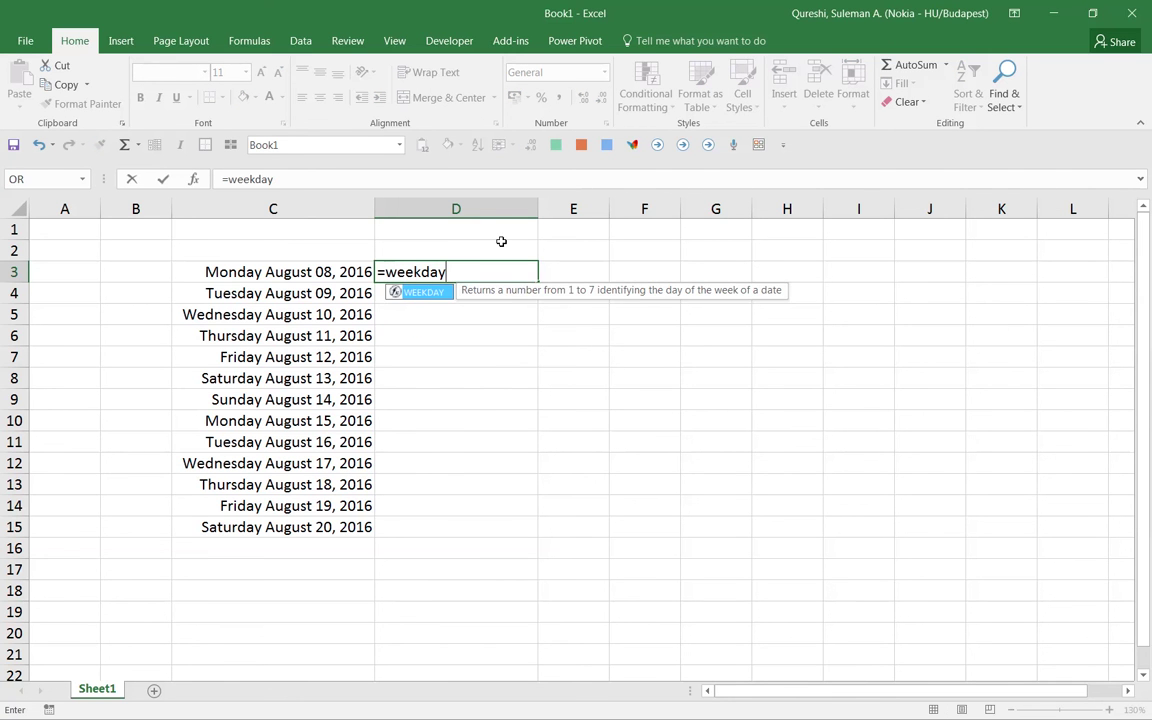
type("(")
key("Left")
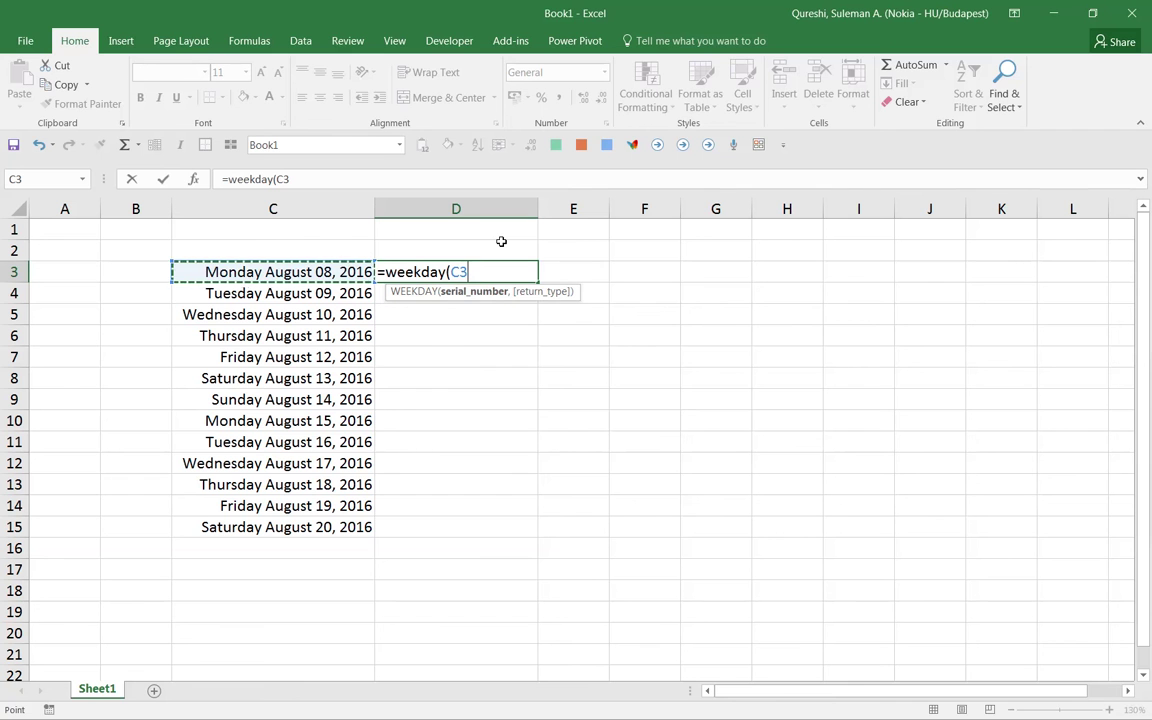
type(",2)")
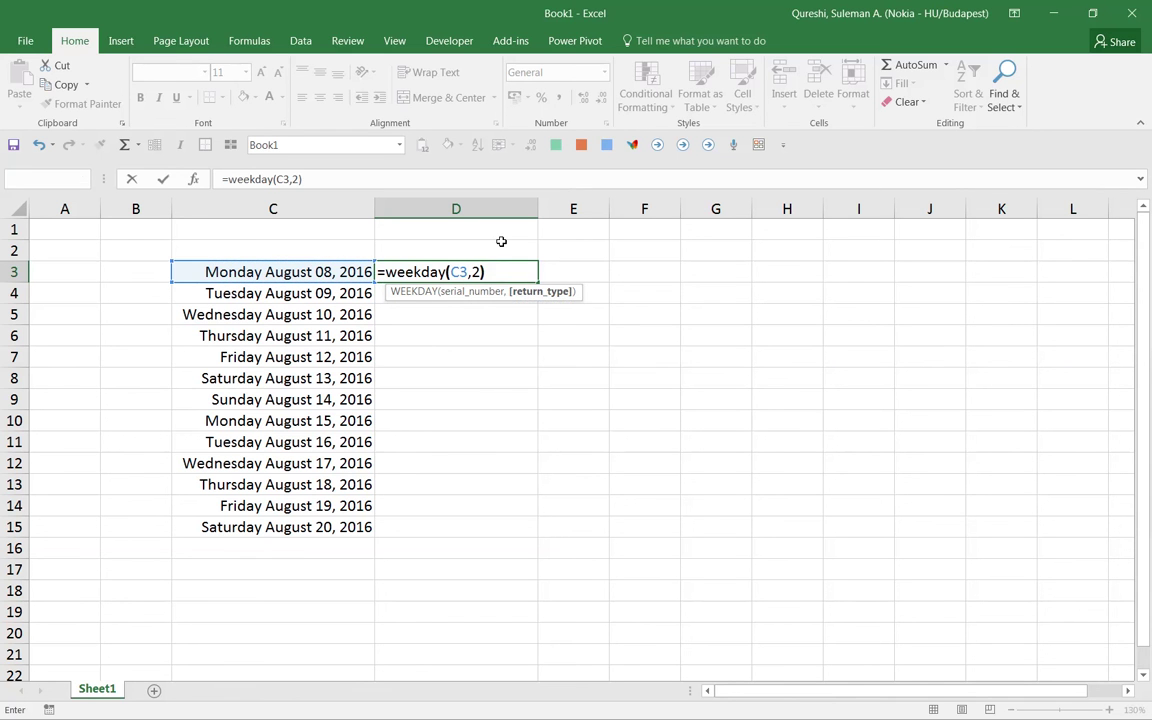
key("ctrl+Return")
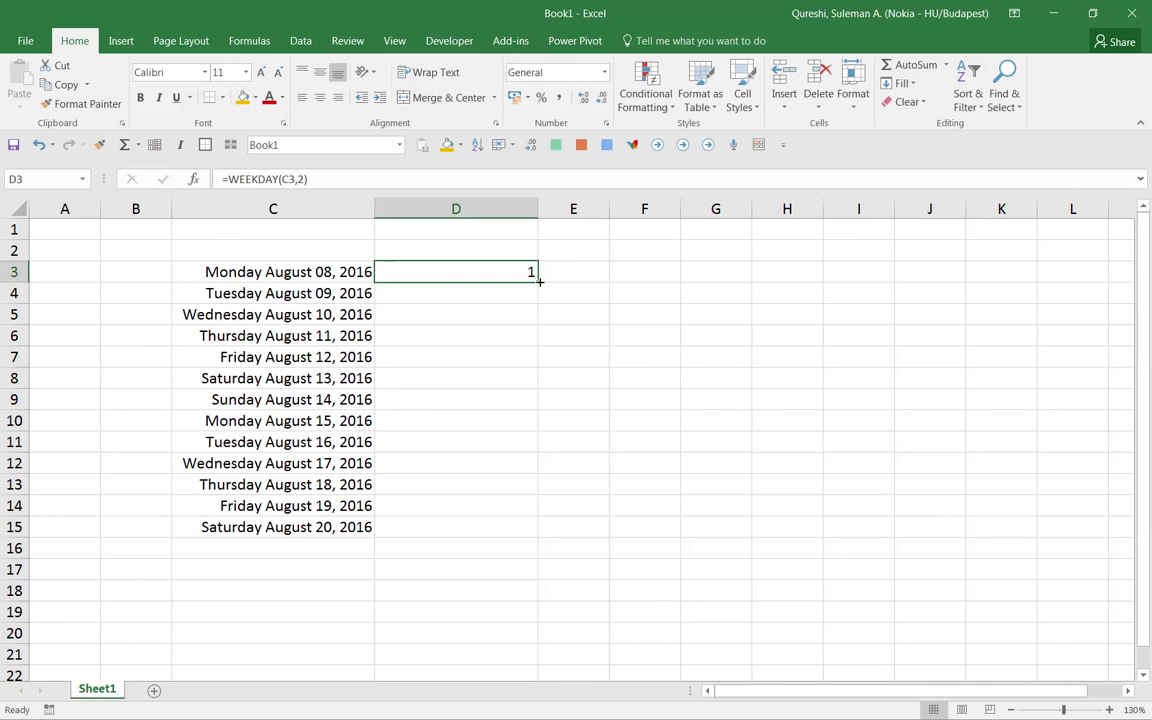
left_click_drag(539, 281, 510, 535)
left_click(526, 399)
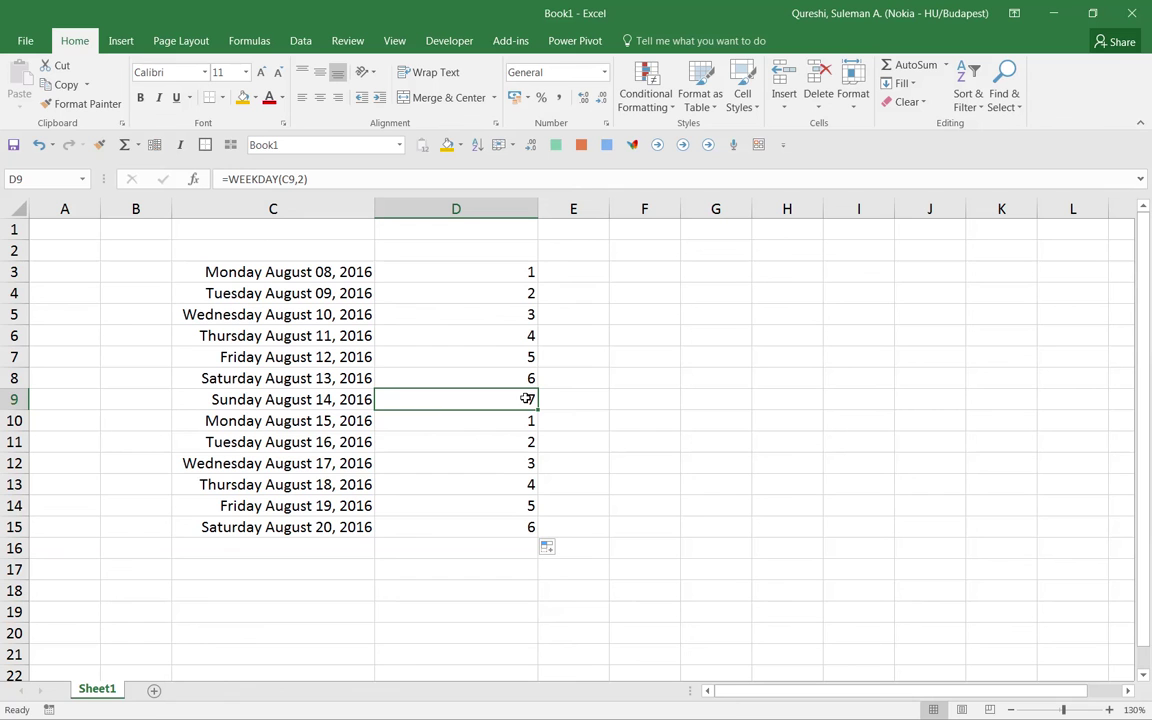
Examine the weekday numbers in D3:D9 and the return type in D3's WEEKDAY formula, comparing working days with the weekend.
left_click_drag(527, 377, 525, 391)
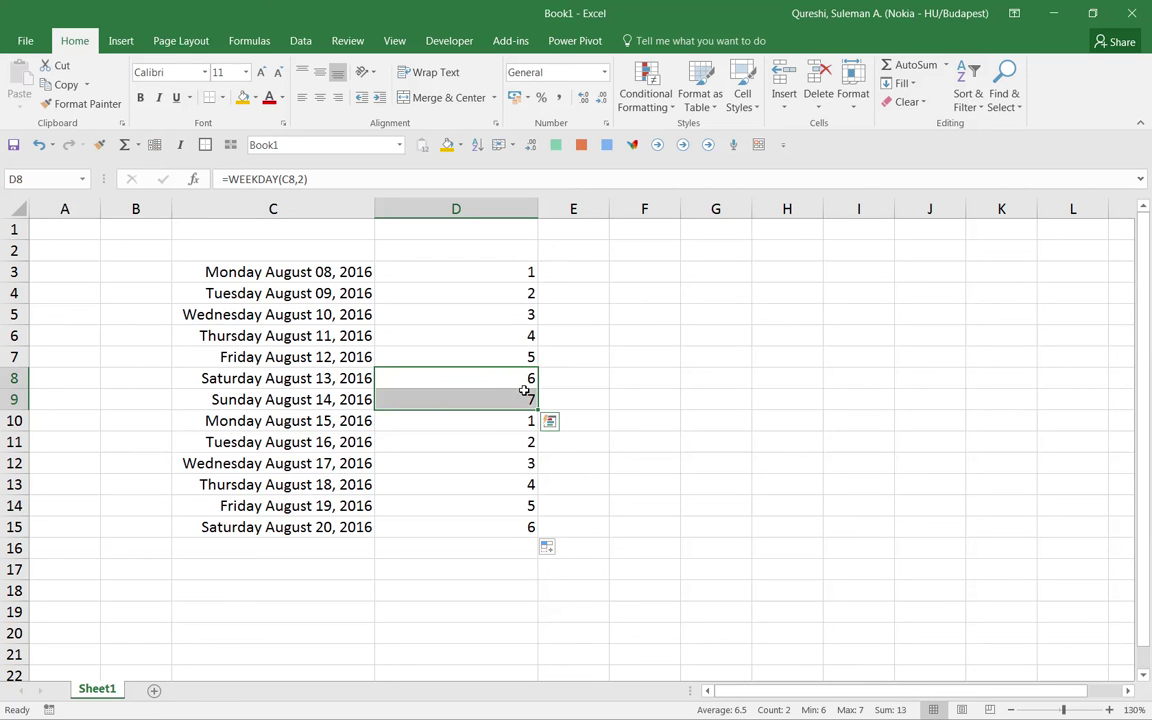
left_click_drag(517, 276, 500, 357)
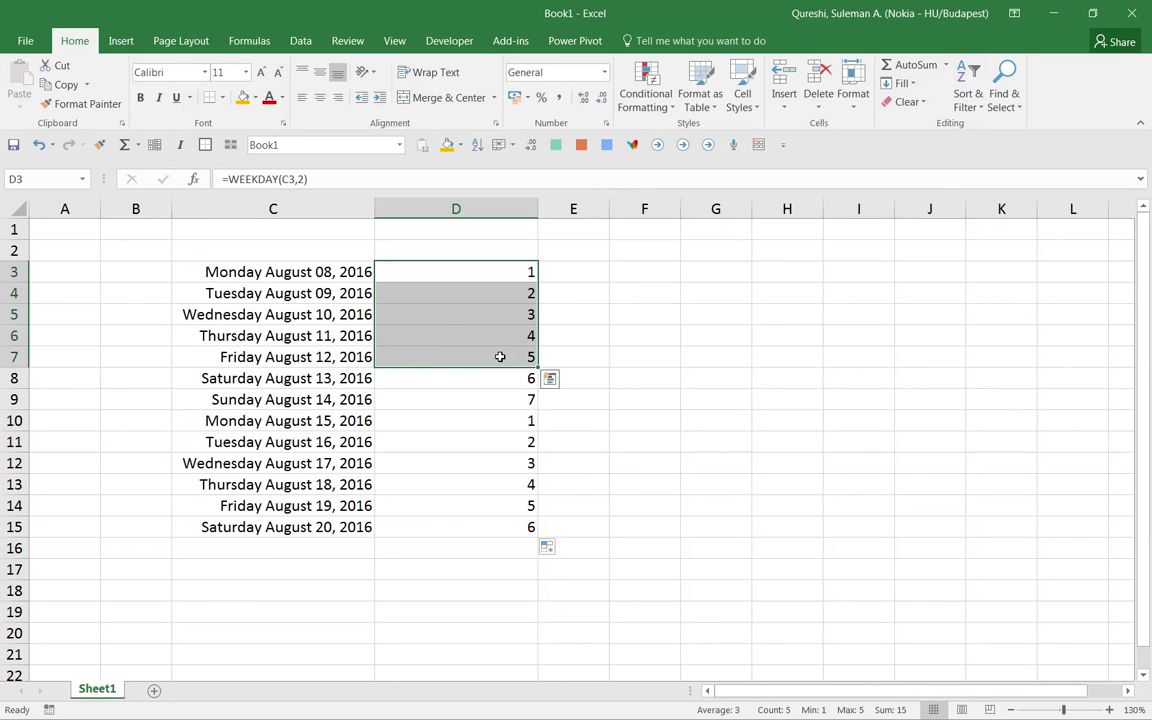
left_click(503, 280)
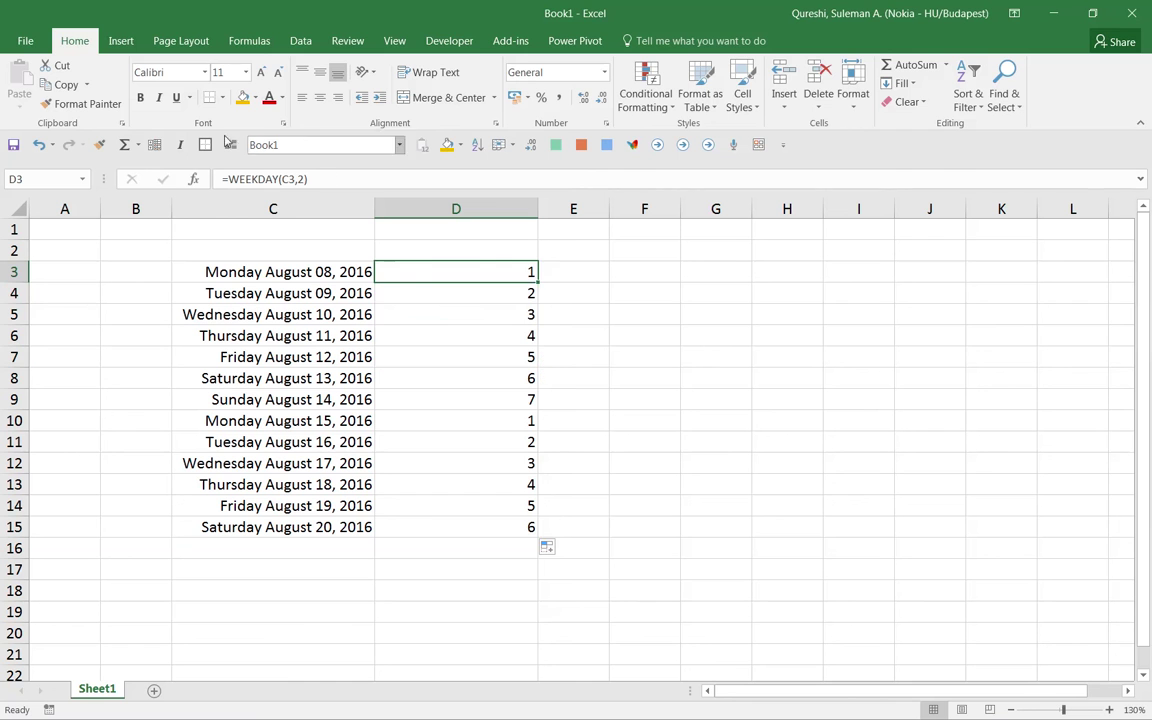
left_click(301, 179)
key("BackSpace")
type("2")
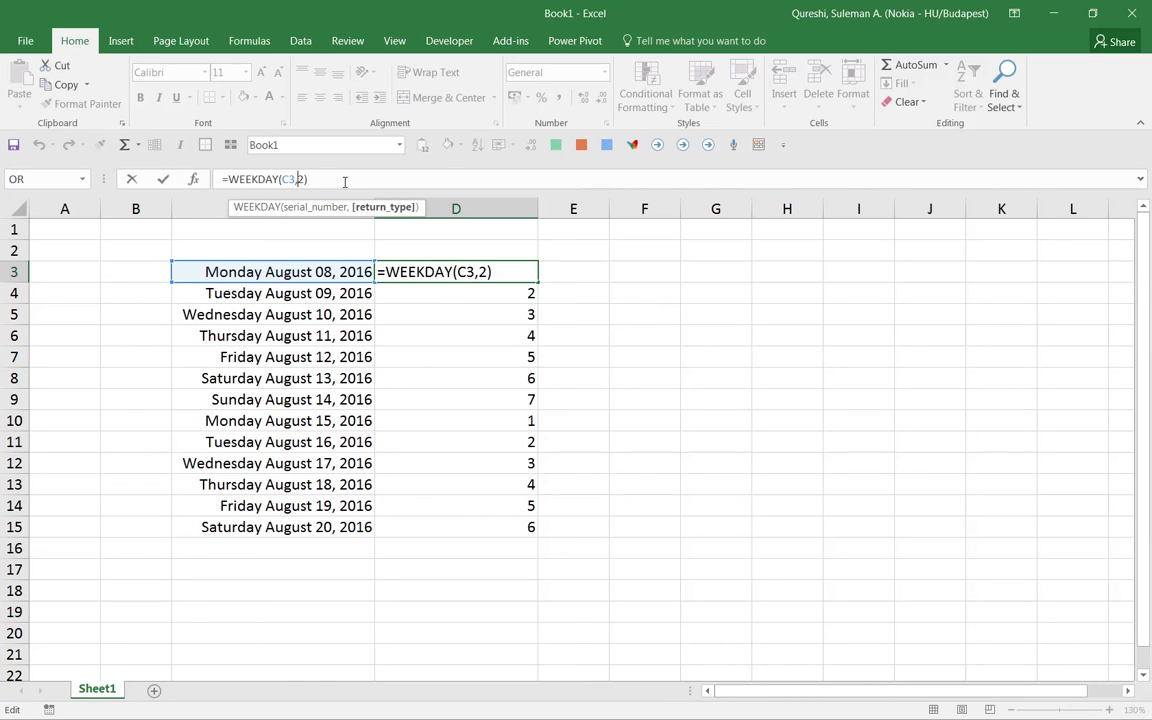
key("ctrl+Return")
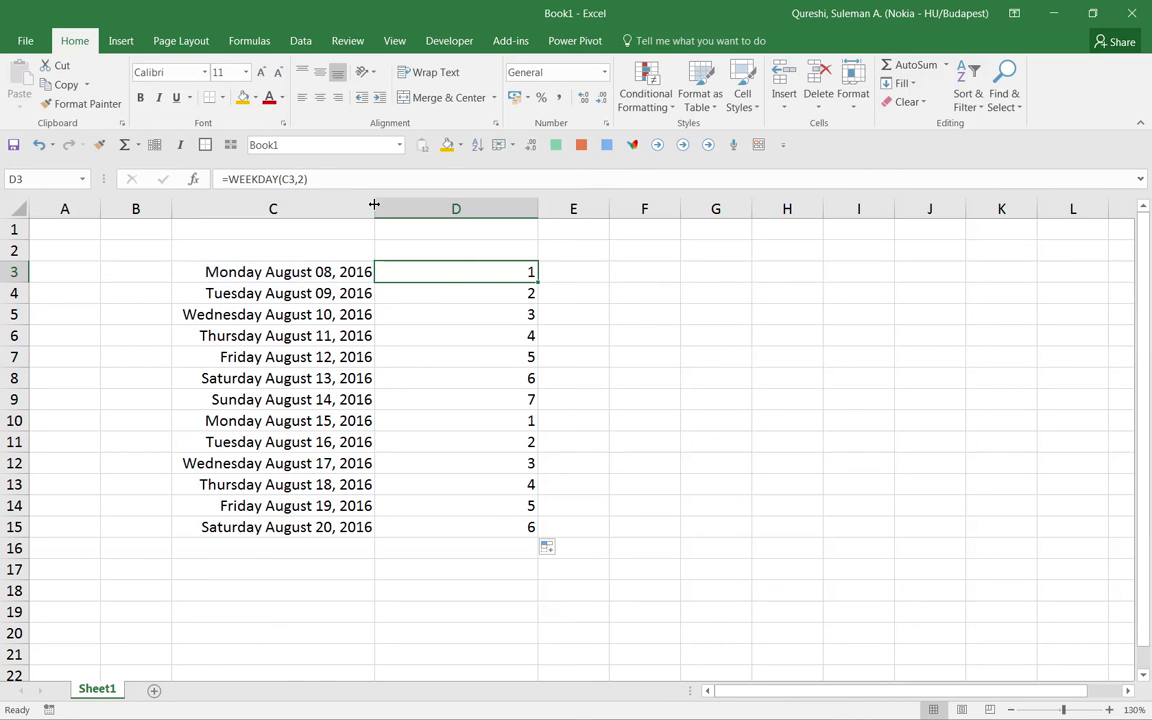
left_click_drag(502, 353, 506, 278)
left_click(490, 386)
left_click_drag(490, 387, 490, 396)
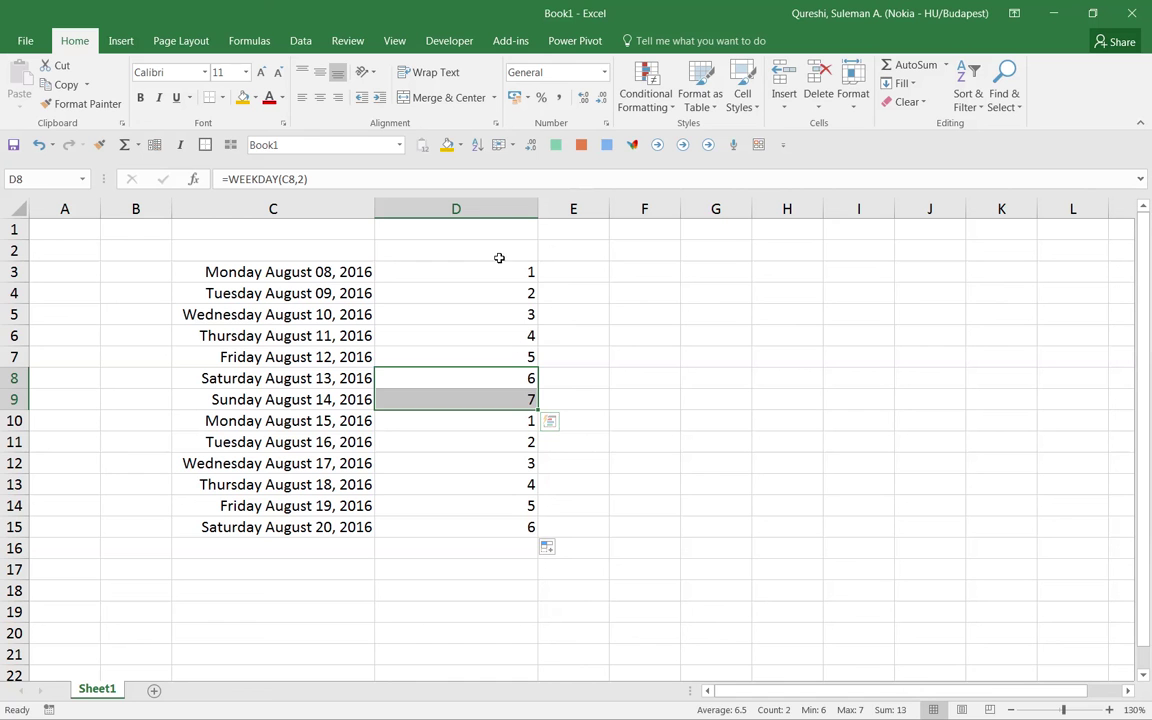
Clear the weekday numbers in D3:D15, enter =TEXT(C3,"DDDD") in D3 and fill it down to D15.
left_click_drag(488, 275, 460, 519)
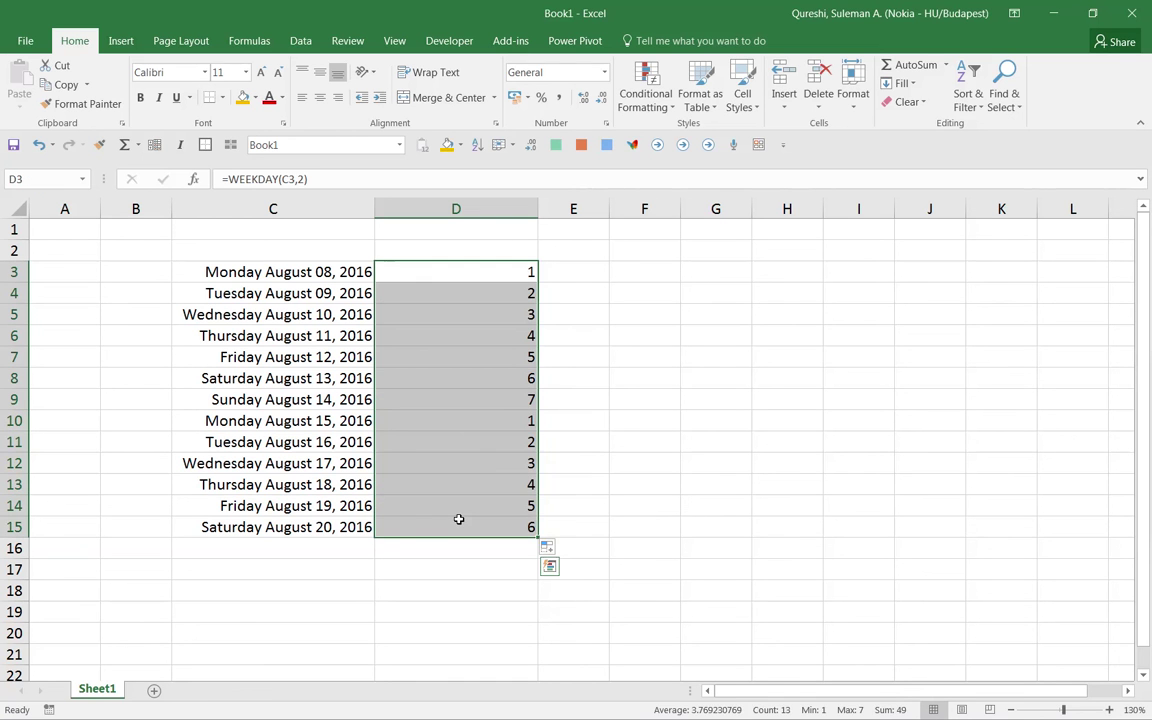
key("Delete")
left_click(450, 269)
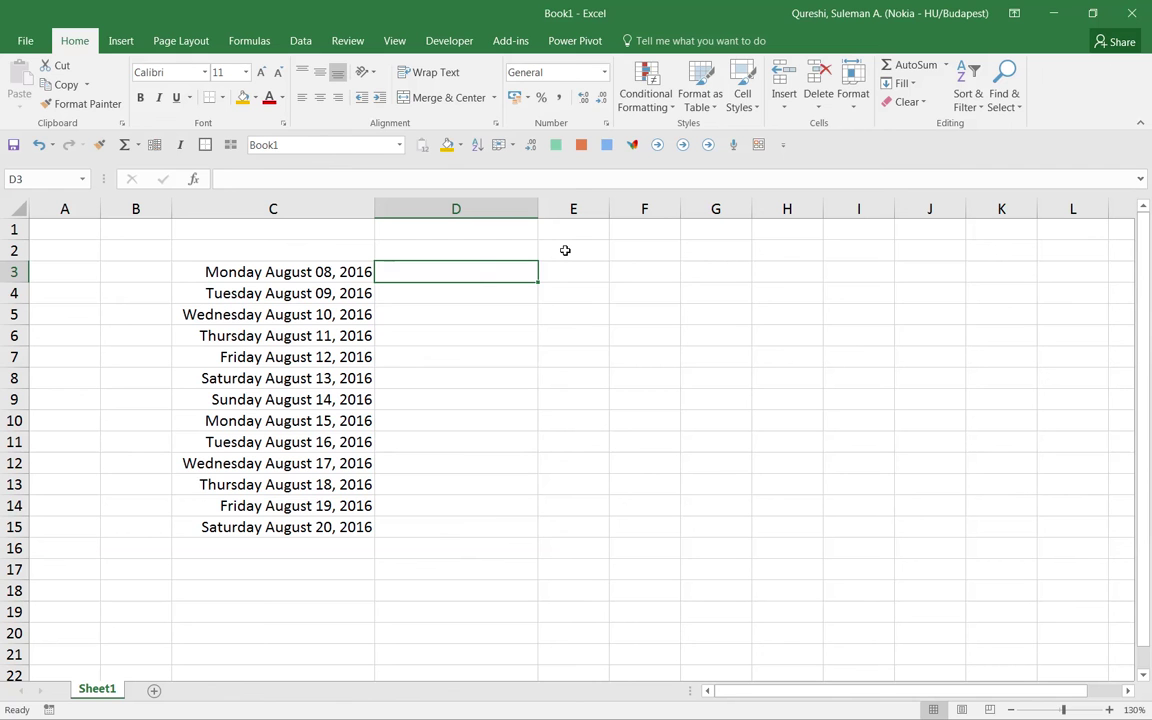
type("=te")
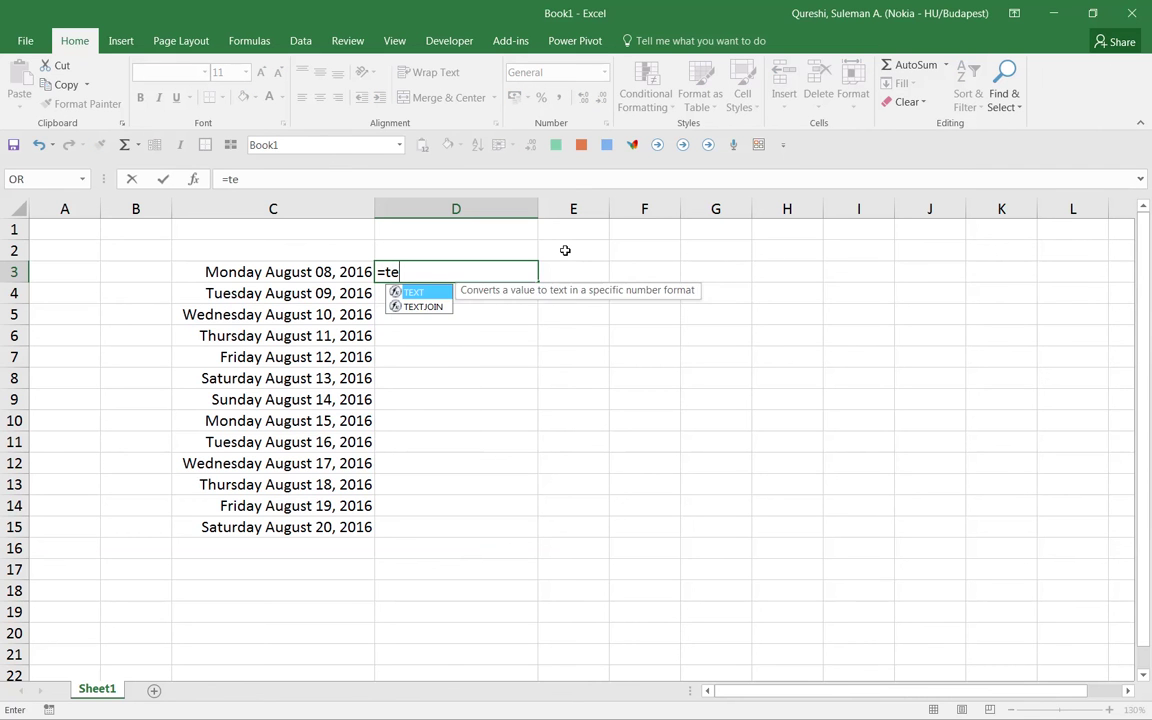
type("xt(")
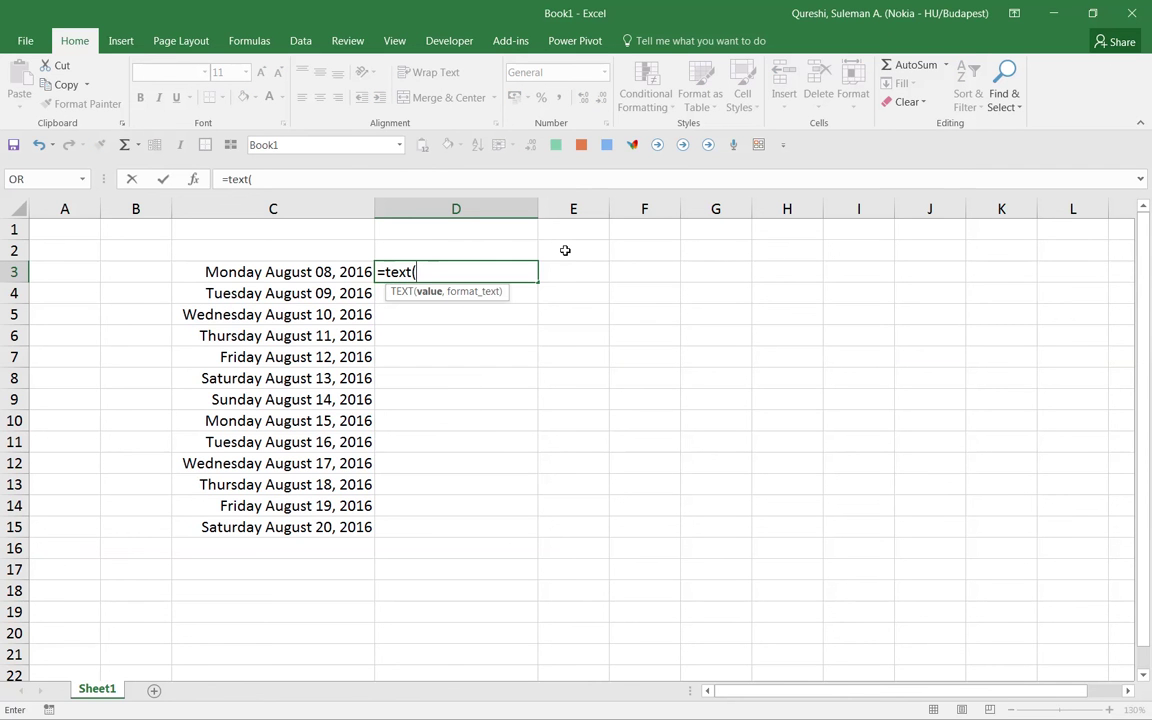
key("Left")
type(",")
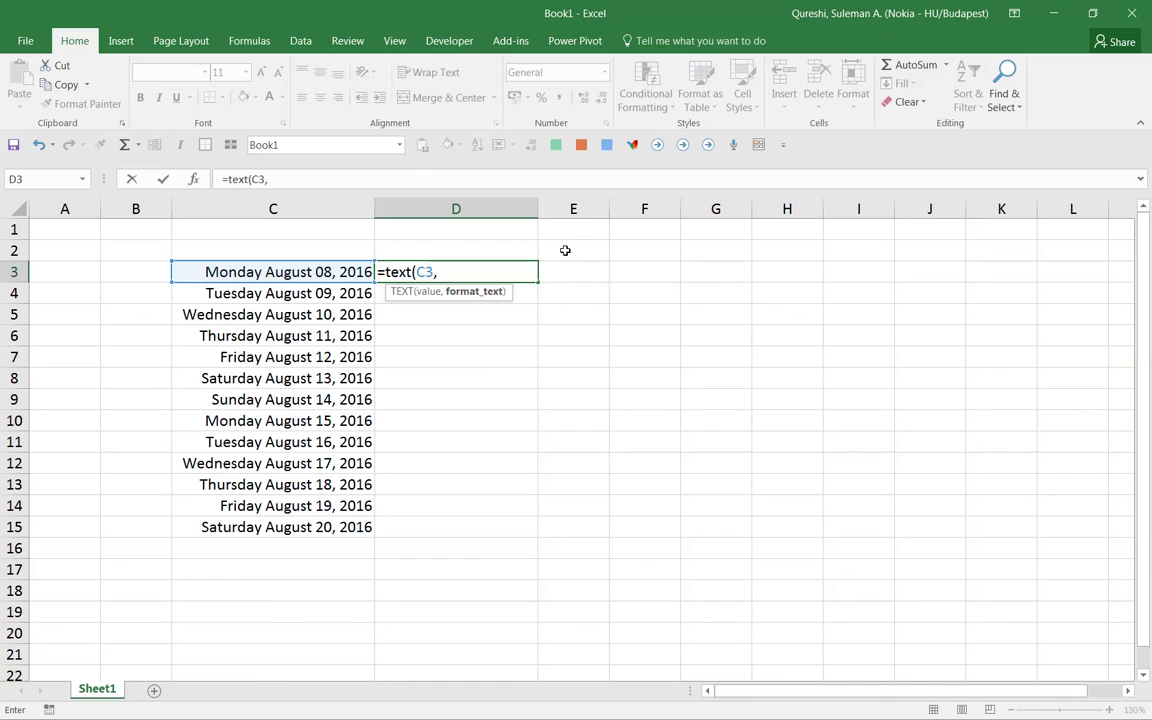
type("\"DDDD\"")
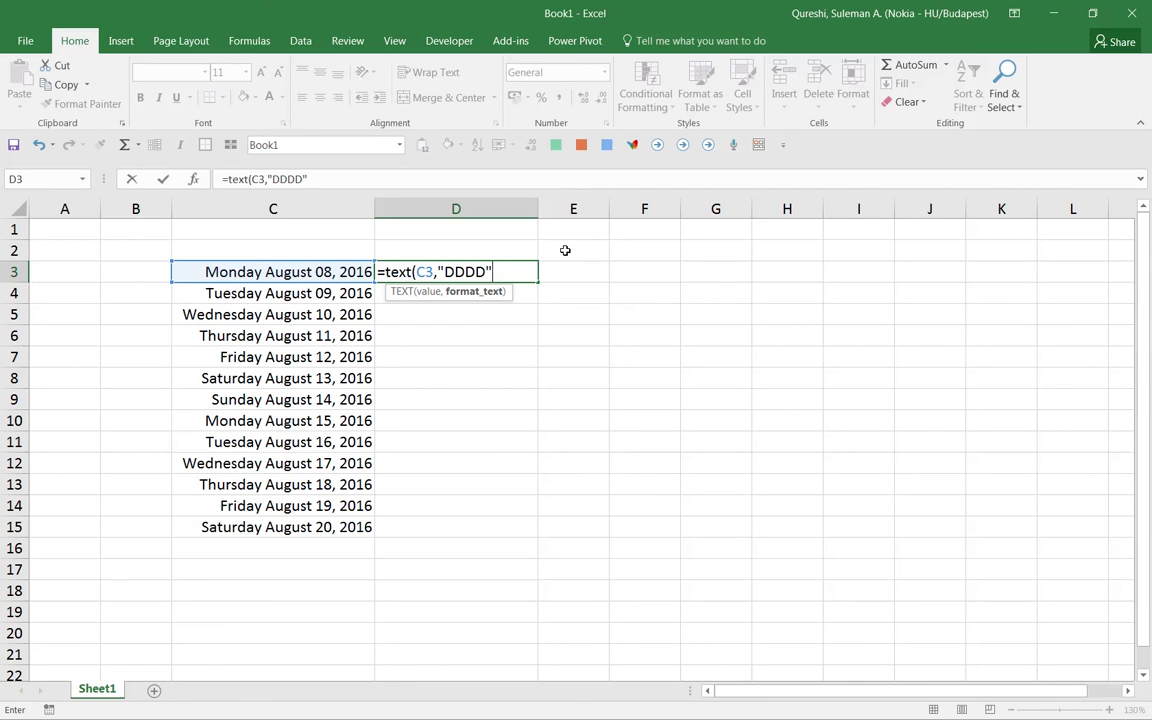
type("_")
key("BackSpace")
key("ctrl+Return")
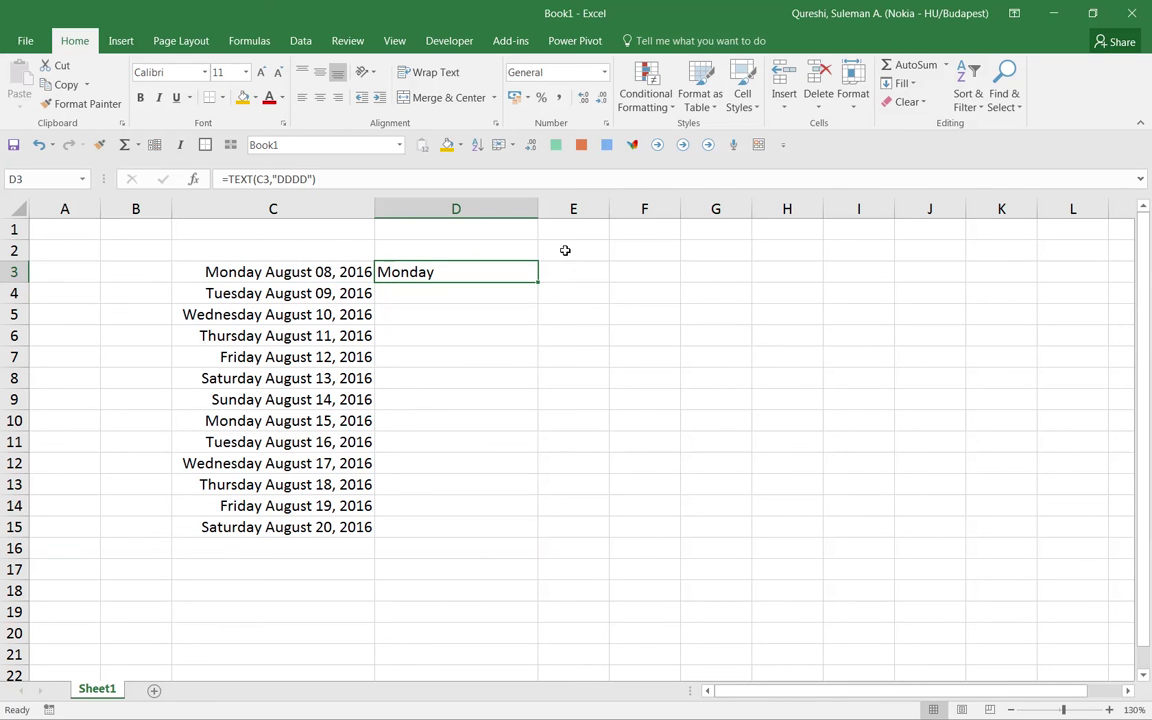
left_click_drag(537, 281, 519, 527)
Enter the formula =TEXT(C3,"MMM") in E3 and fill it down to E15.
left_click(559, 271)
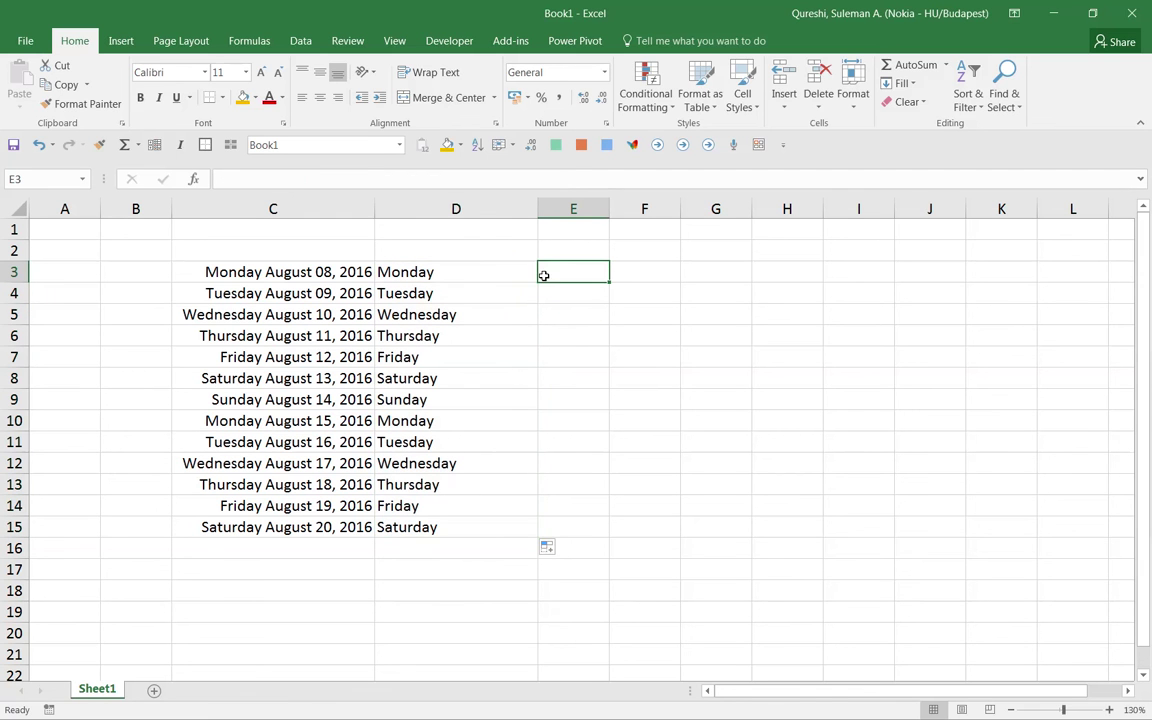
type("=")
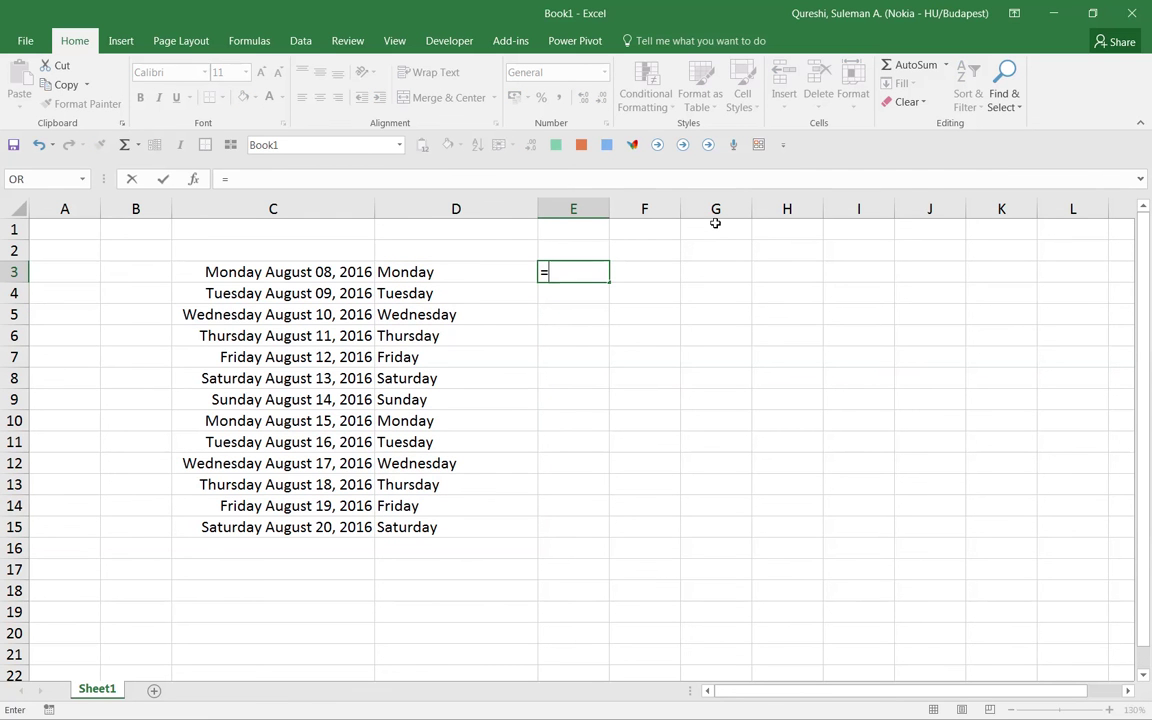
type("tex")
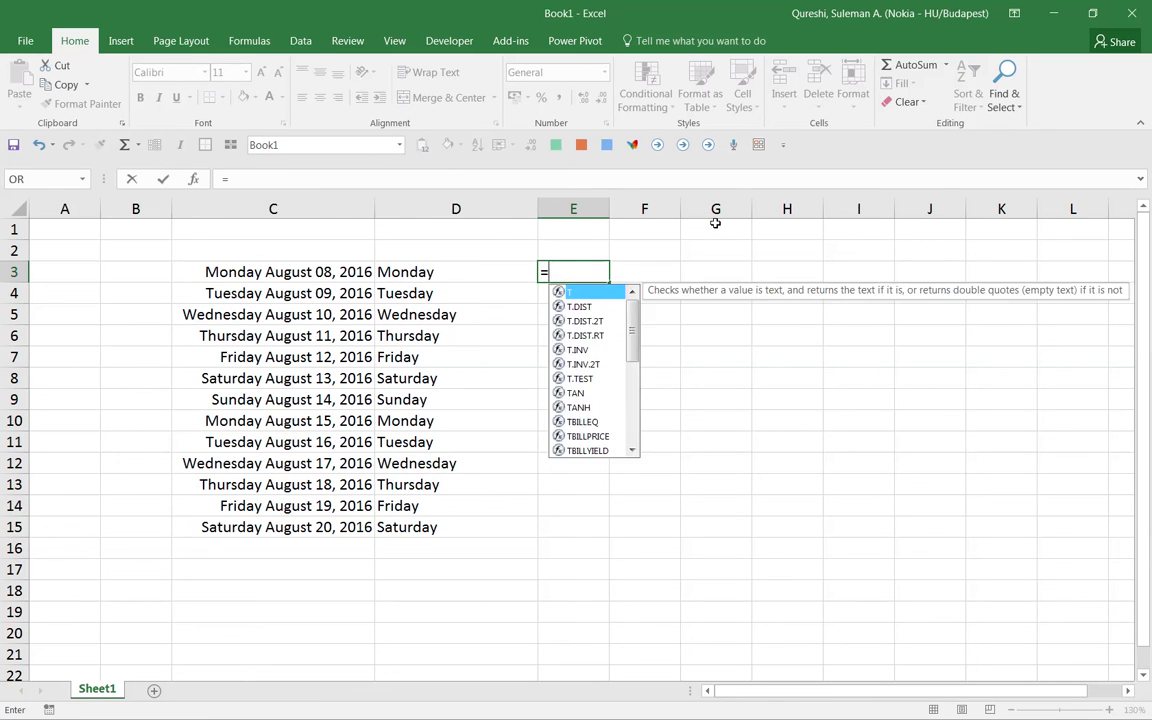
type("t(")
key("Left")
key("Left")
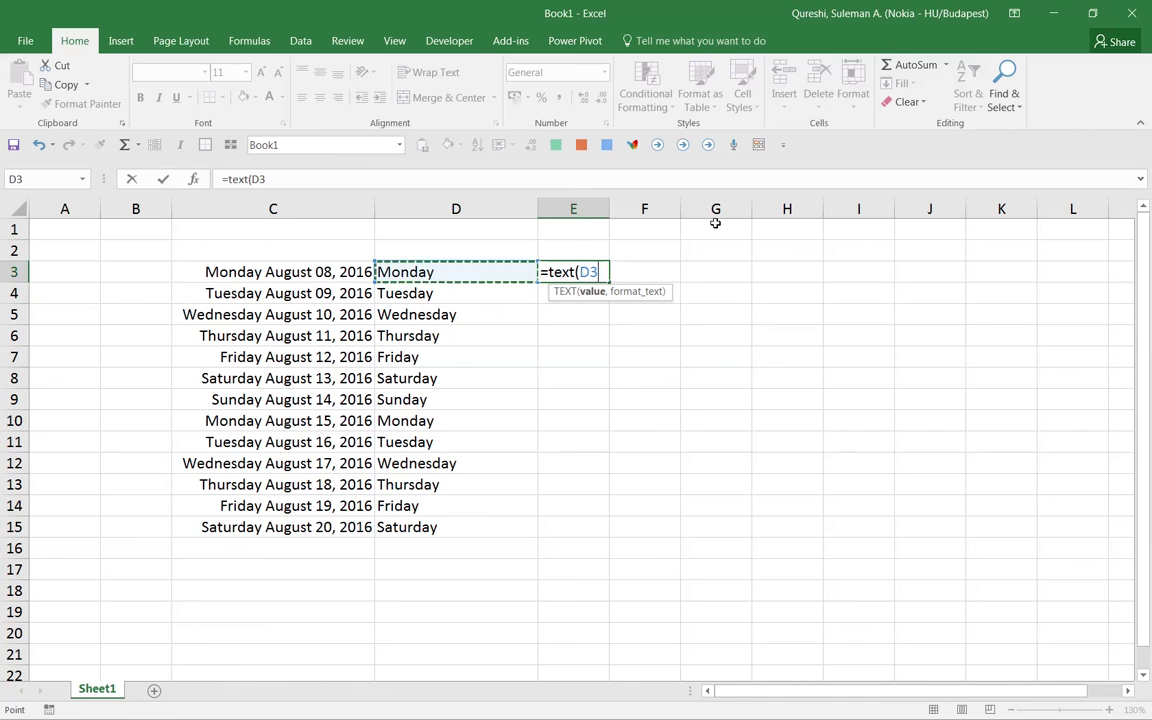
type(",")
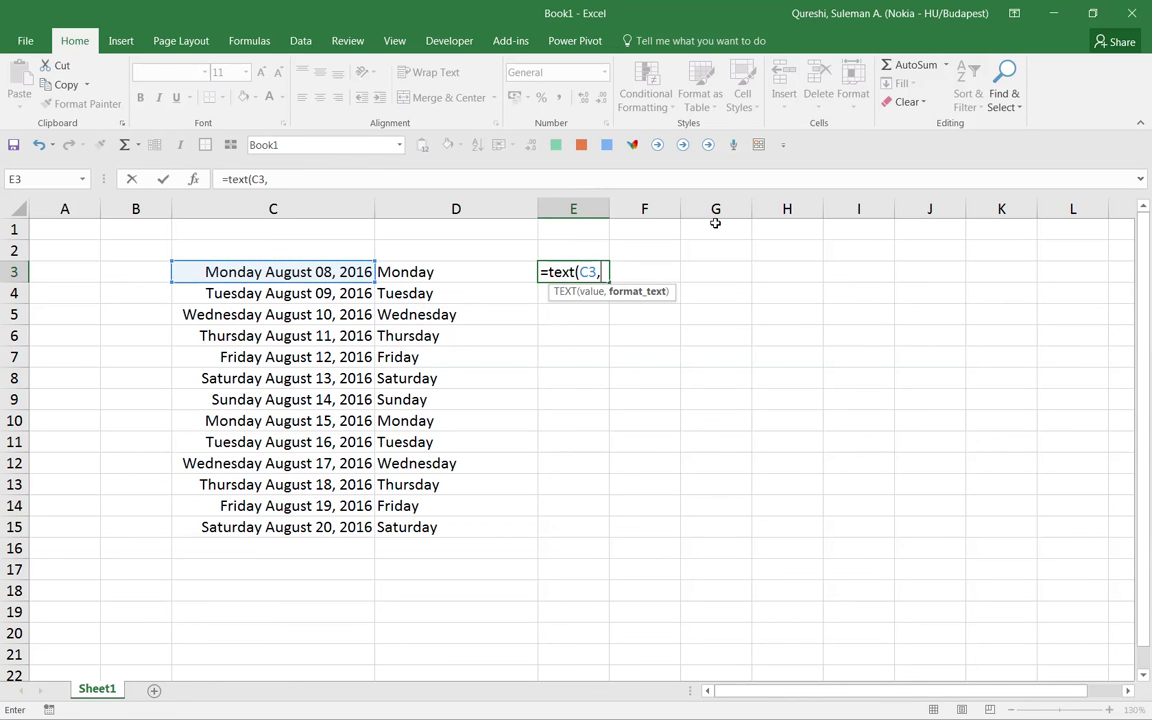
type("\"MMM\")")
key("Return")
key("Up")
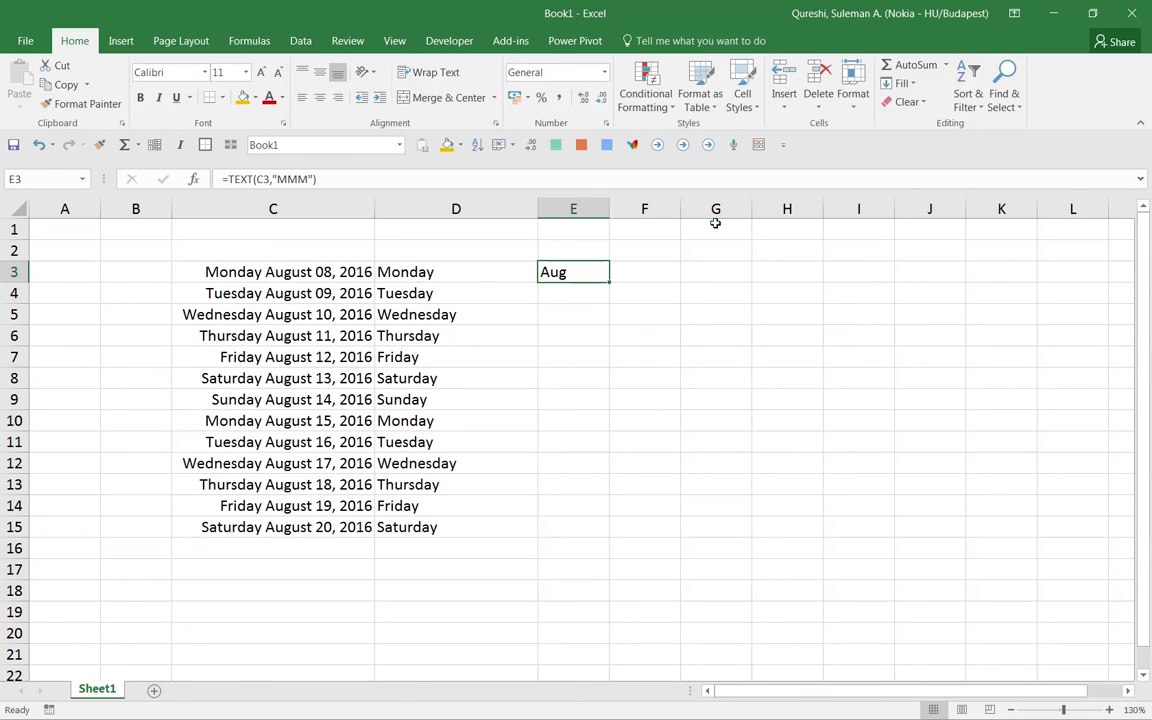
left_click_drag(609, 282, 592, 530)
Clear the day and month name formulas from D3:E15.
left_click(453, 272)
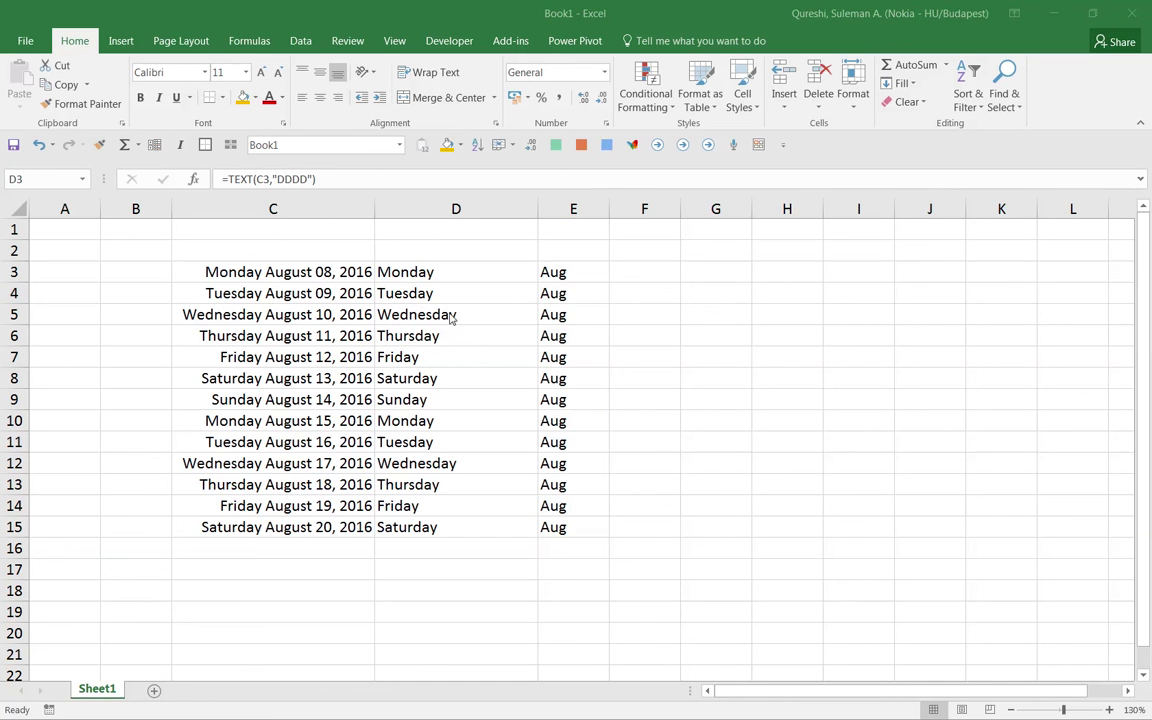
left_click_drag(505, 266, 553, 518)
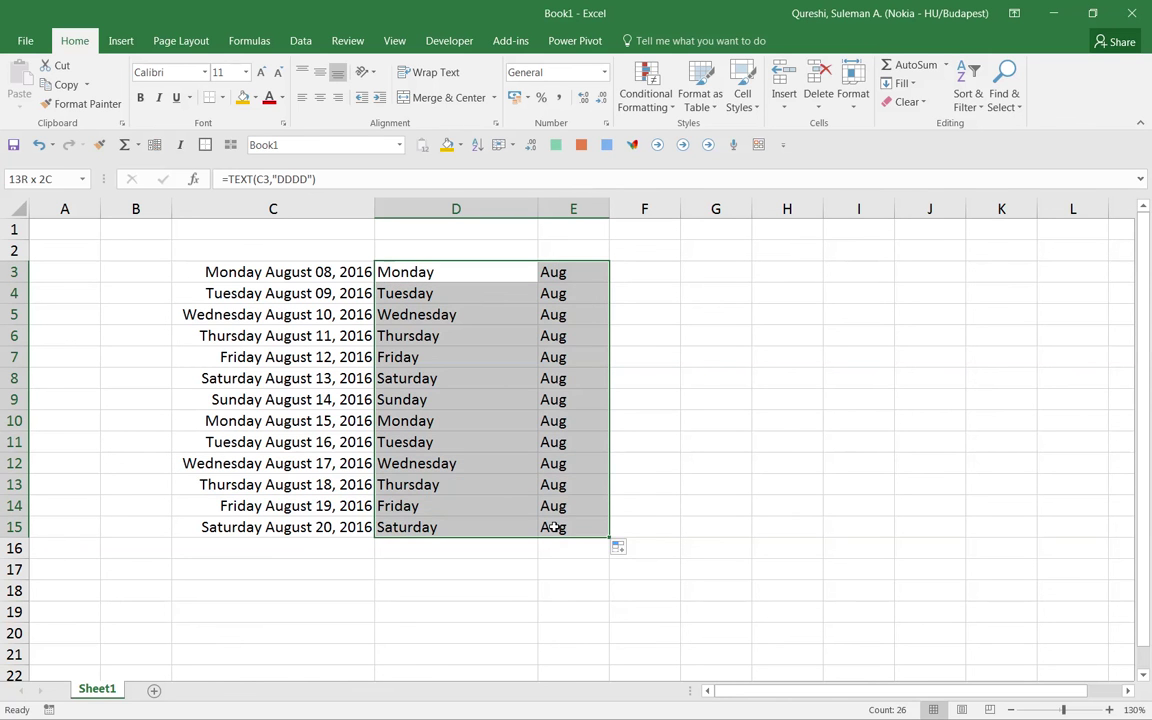
key("Delete")
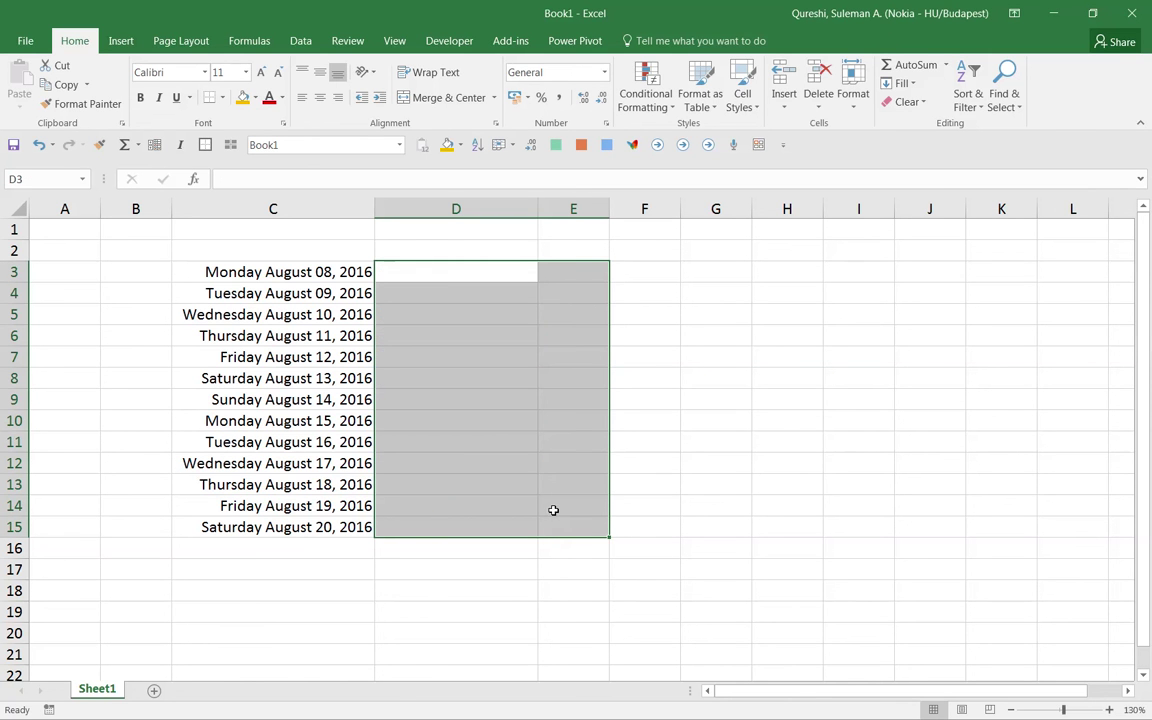
left_click(574, 425)
Enter the formula =EOMONTH(C3,0) in D3 and fill it down to D15.
left_click(472, 269)
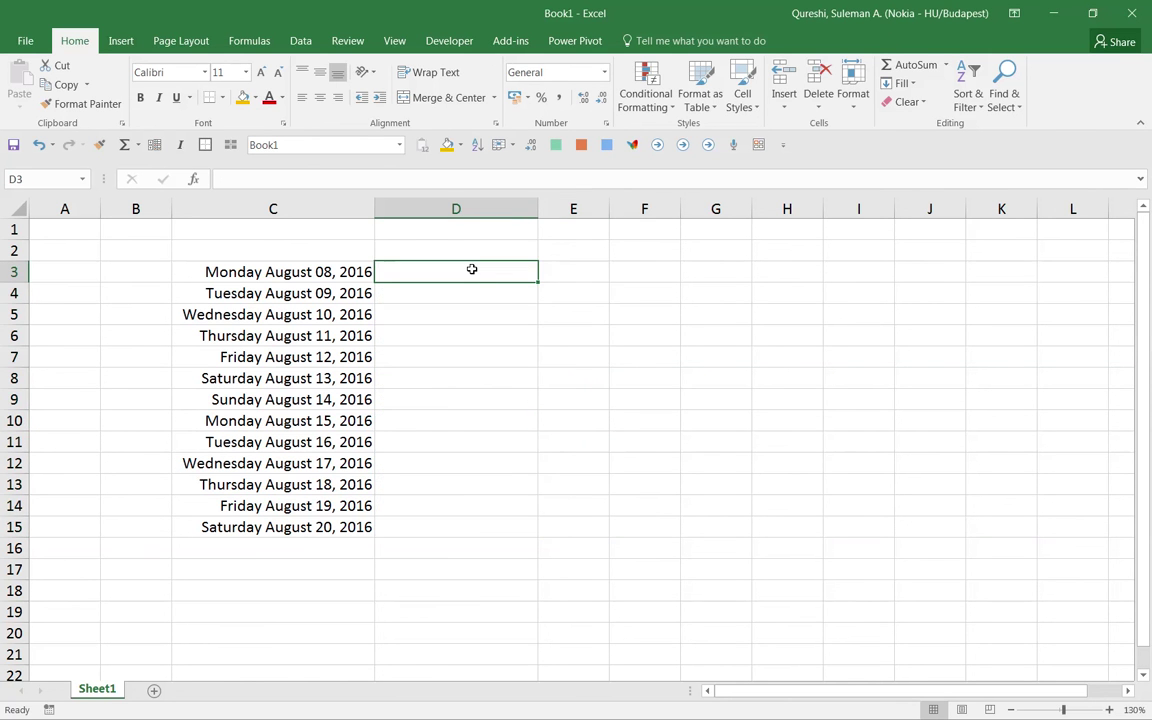
left_click(342, 267)
left_click(416, 274)
type("=")
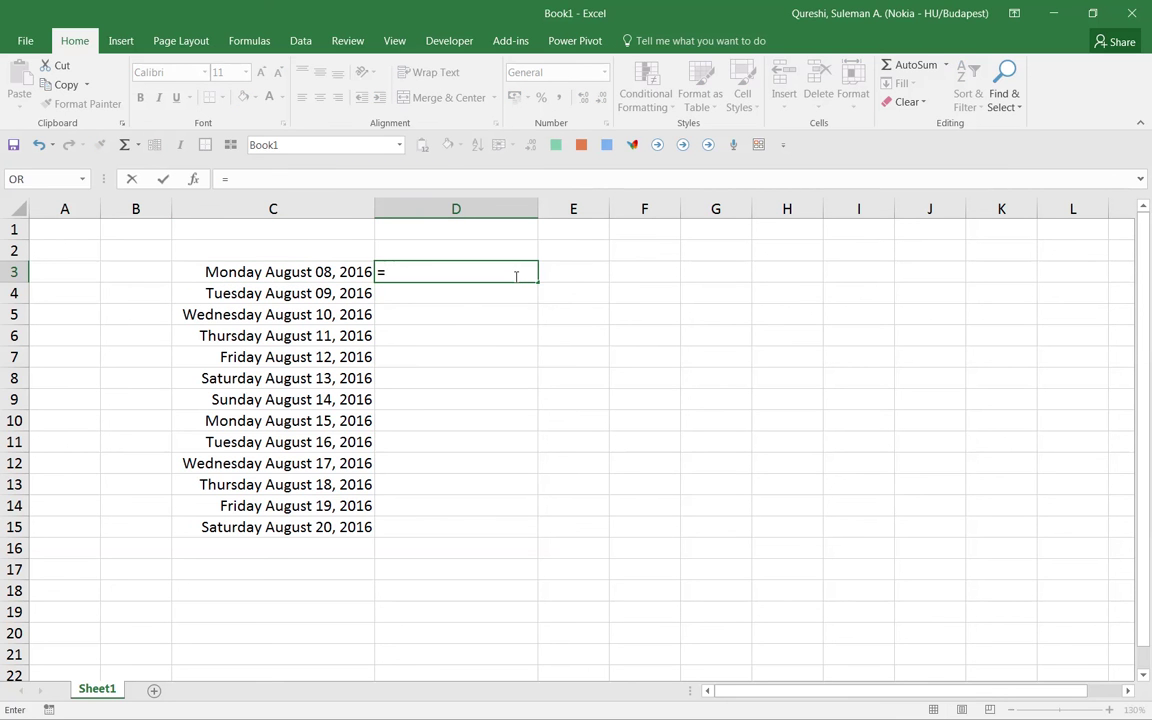
type("EOMOnth")
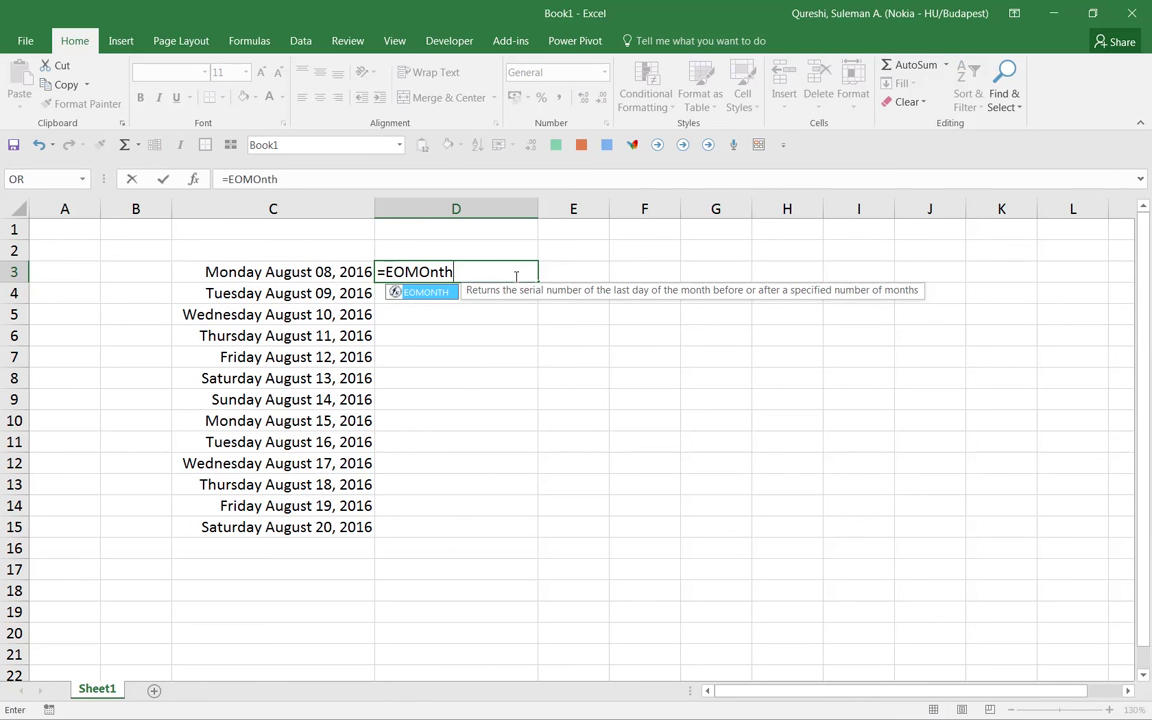
type("(")
key("Left")
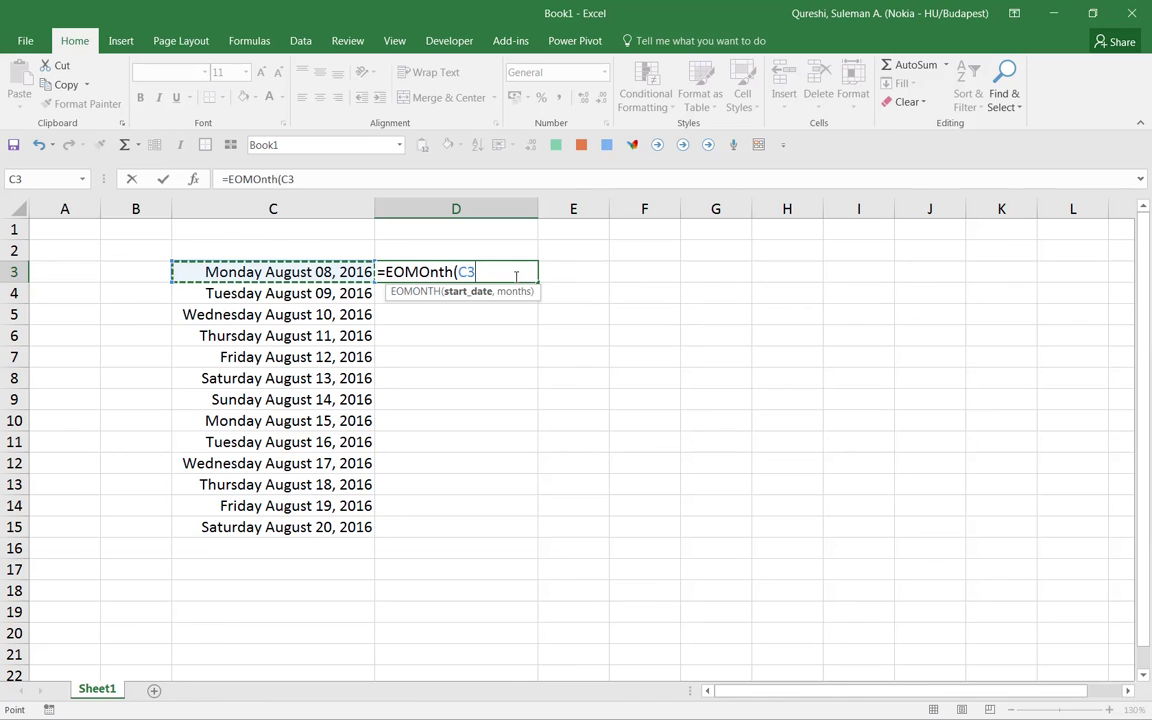
type(",")
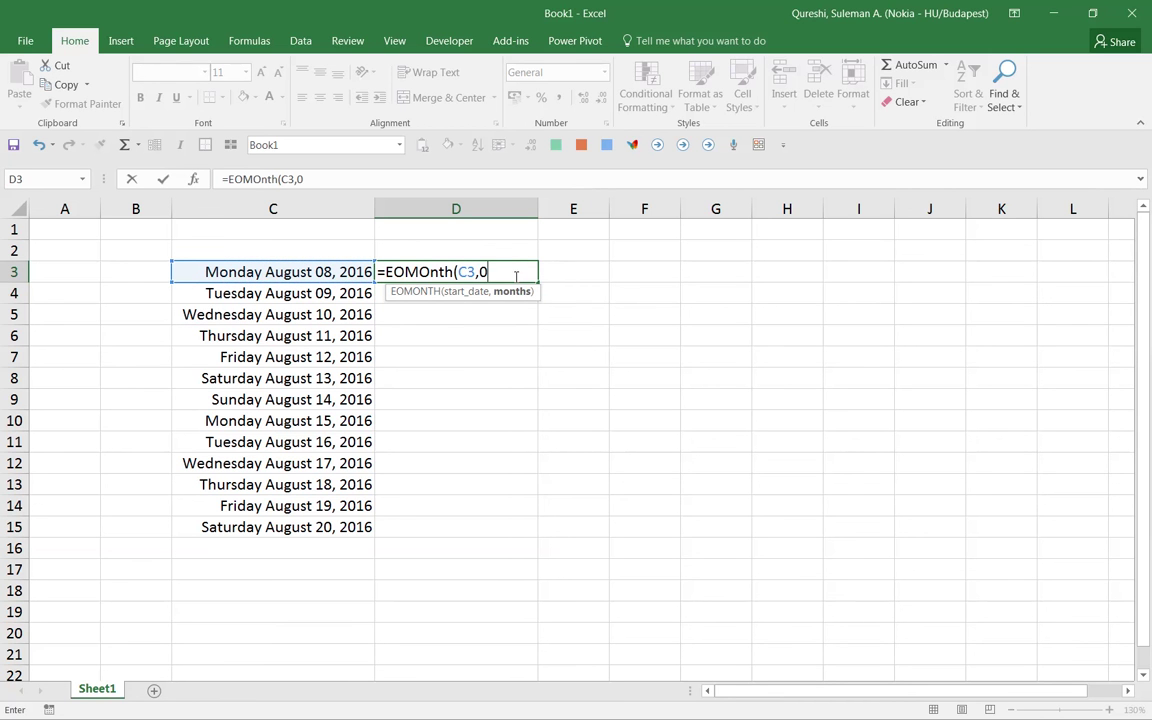
type("0)")
key("ctrl+Return")
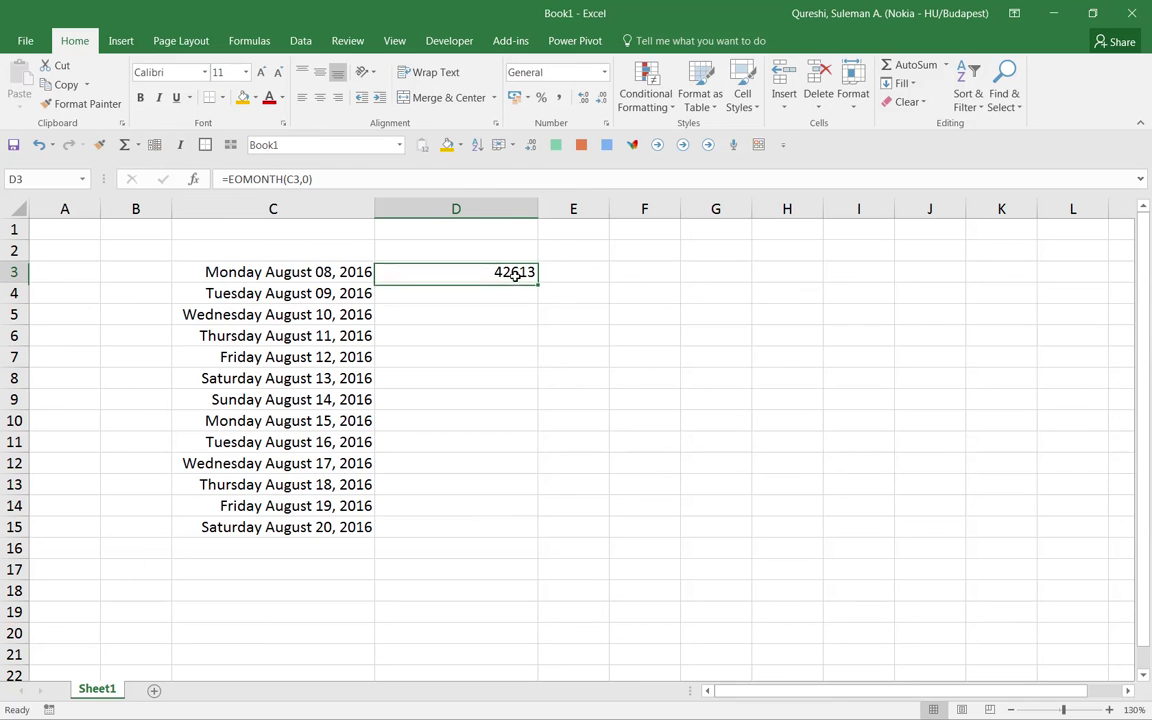
left_click_drag(537, 282, 488, 529)
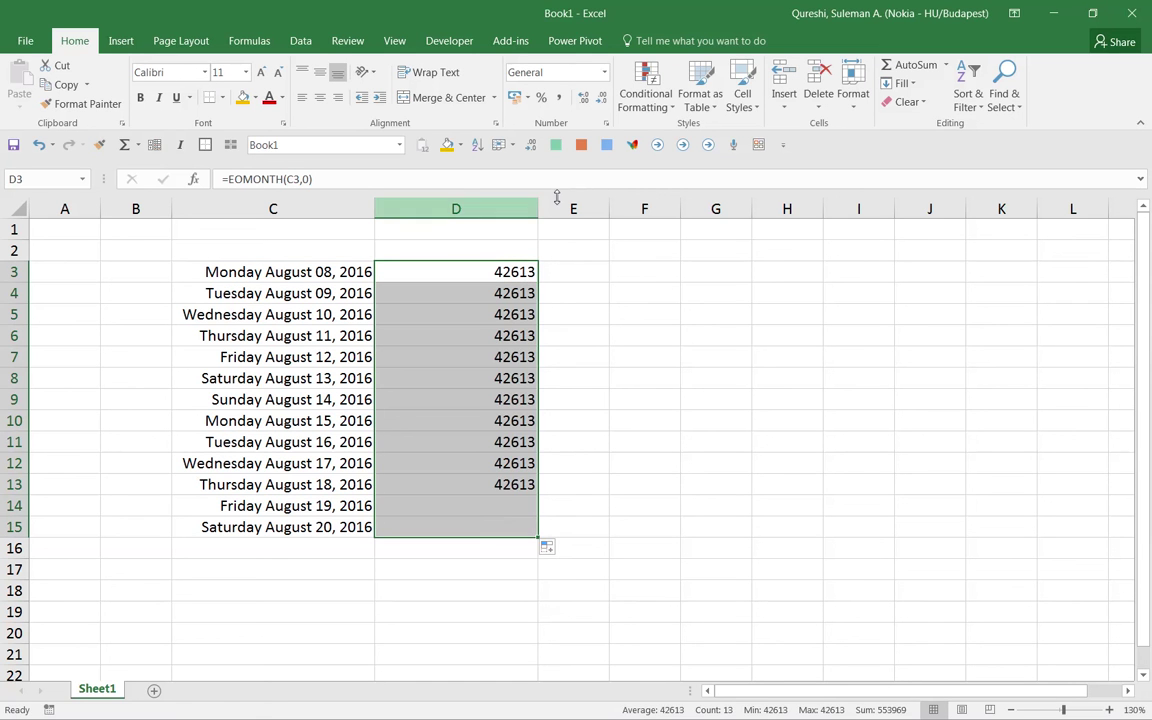
Apply the Short Date number format to the EOMONTH results in D3:D15.
left_click(604, 72)
left_click(575, 243)
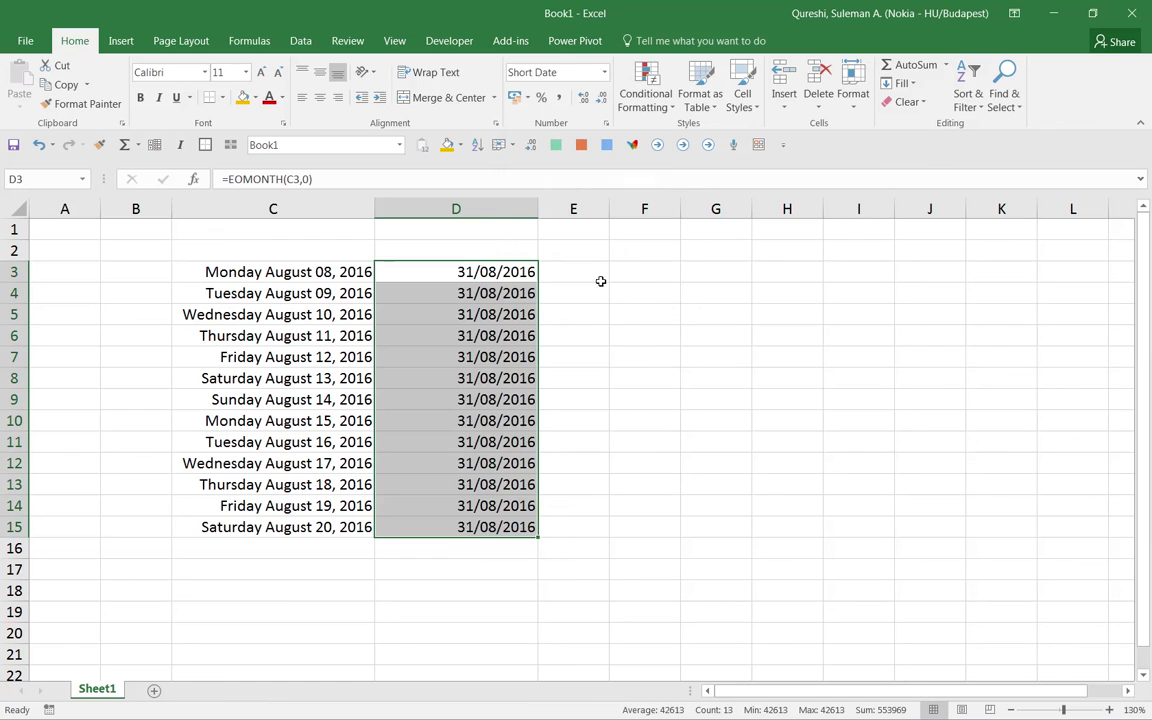
left_click(550, 330)
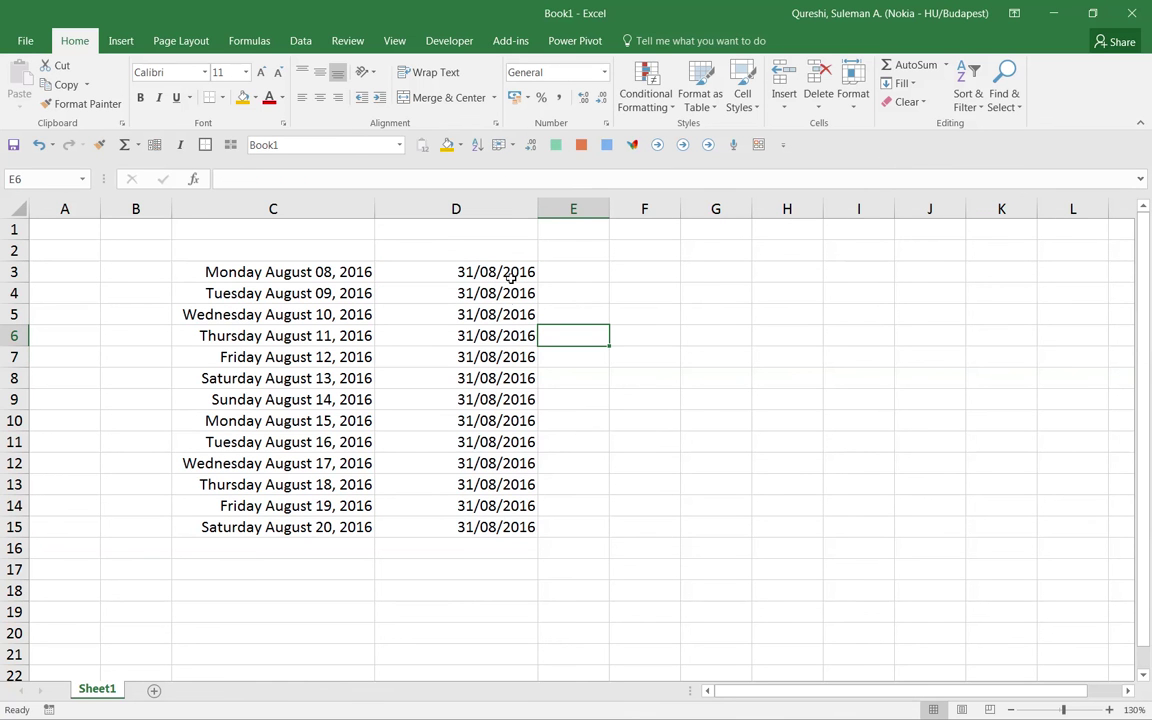
Review the month-end dates and EOMONTH formulas in D3:D15 and return to D3.
left_click(508, 337)
left_click_drag(509, 464, 509, 487)
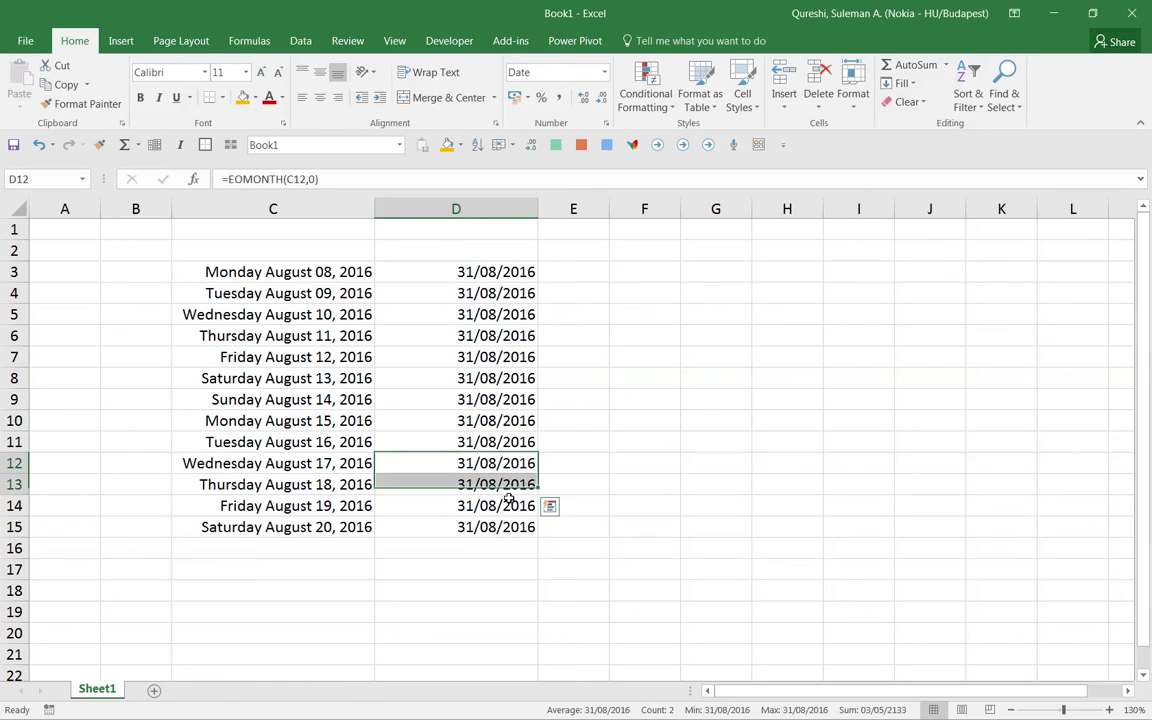
left_click(510, 504)
left_click_drag(506, 270, 508, 522)
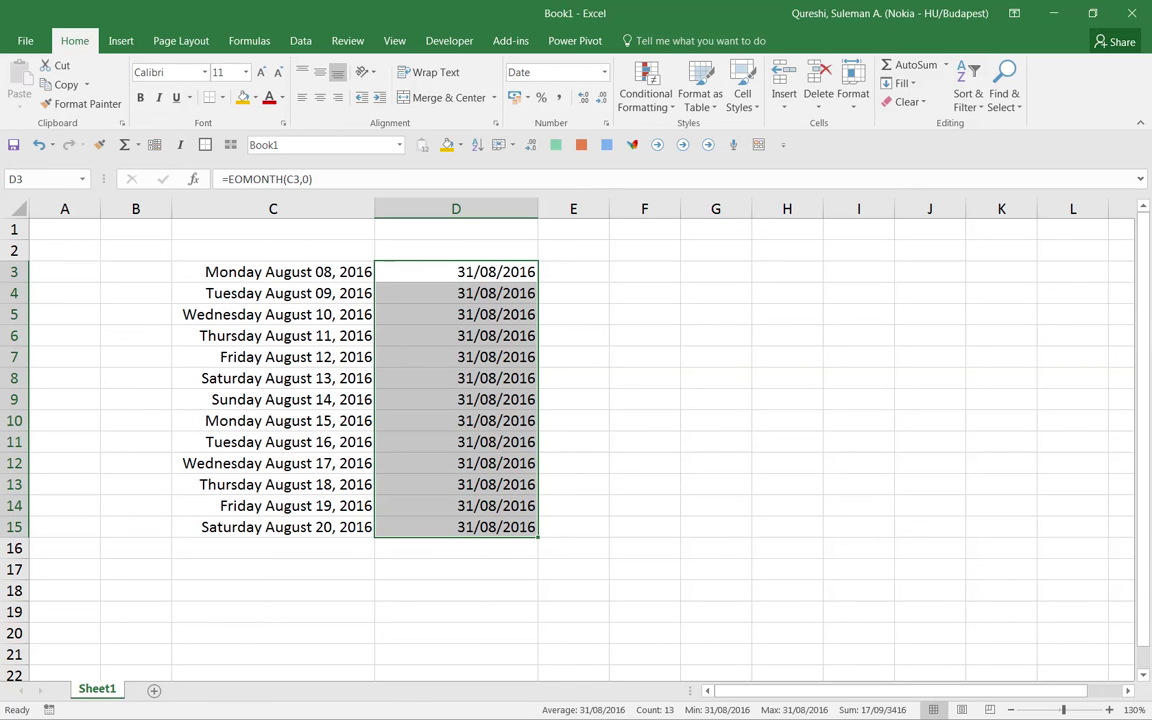
key("ctrl+1")
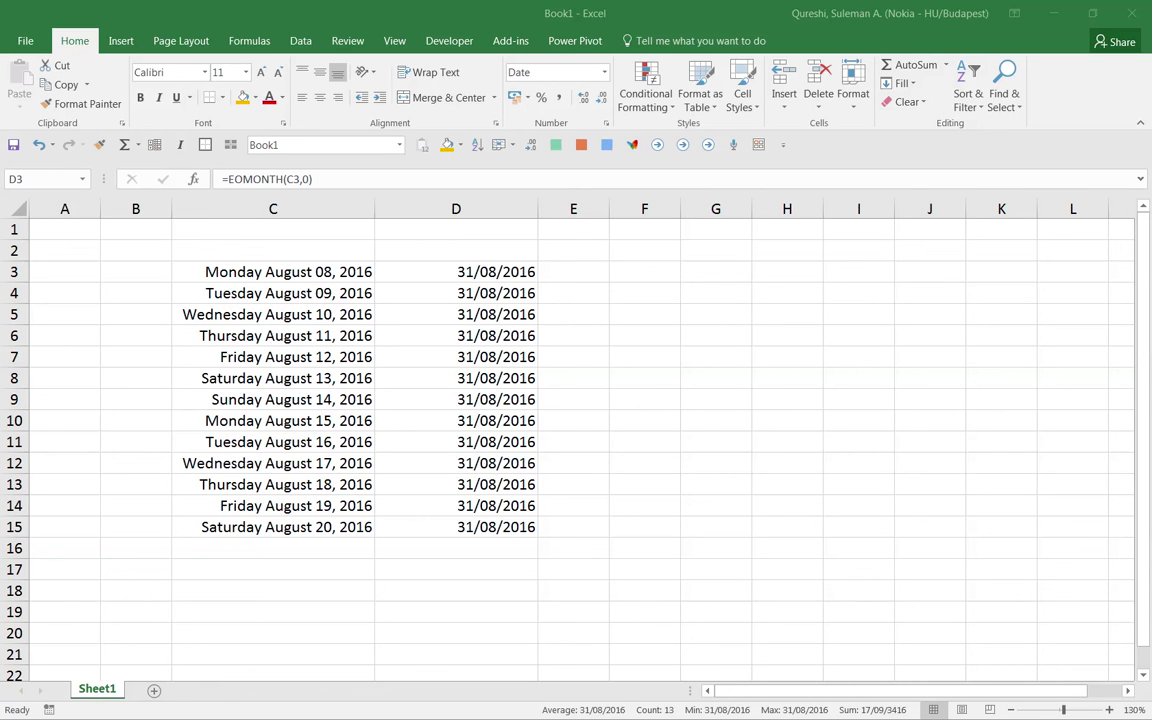
left_click(499, 254)
left_click(496, 269)
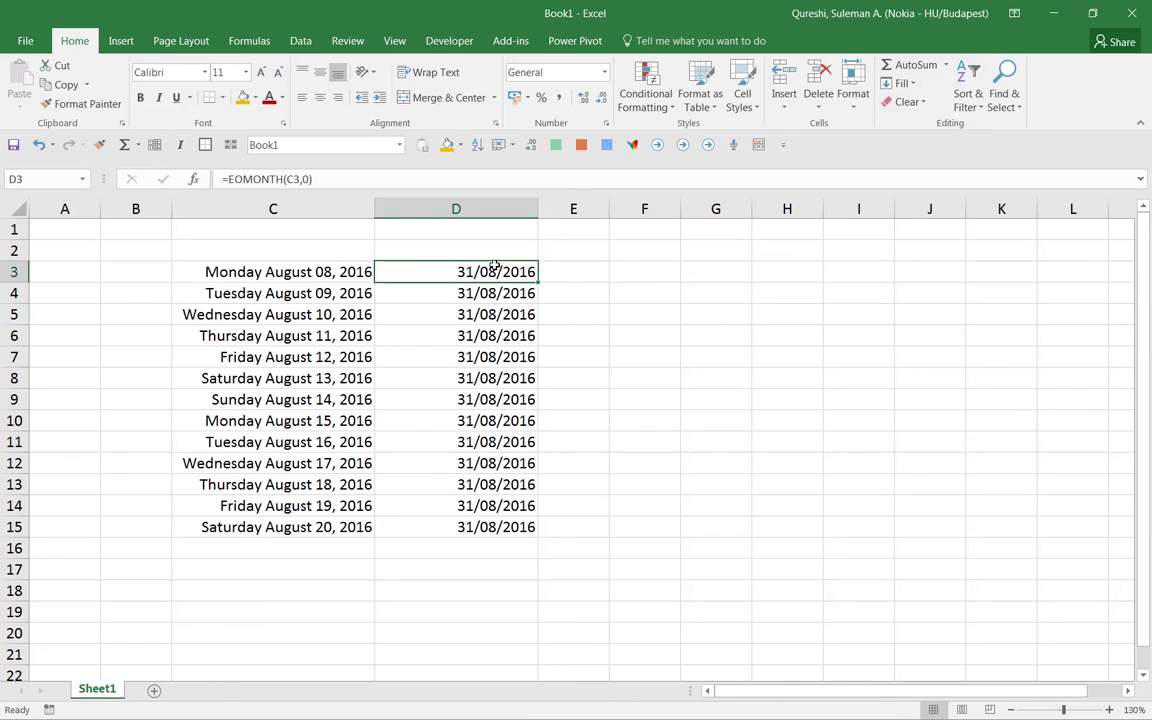
Clear the EOMONTH formulas from D3:D15.
double_click(487, 277)
key("Escape")
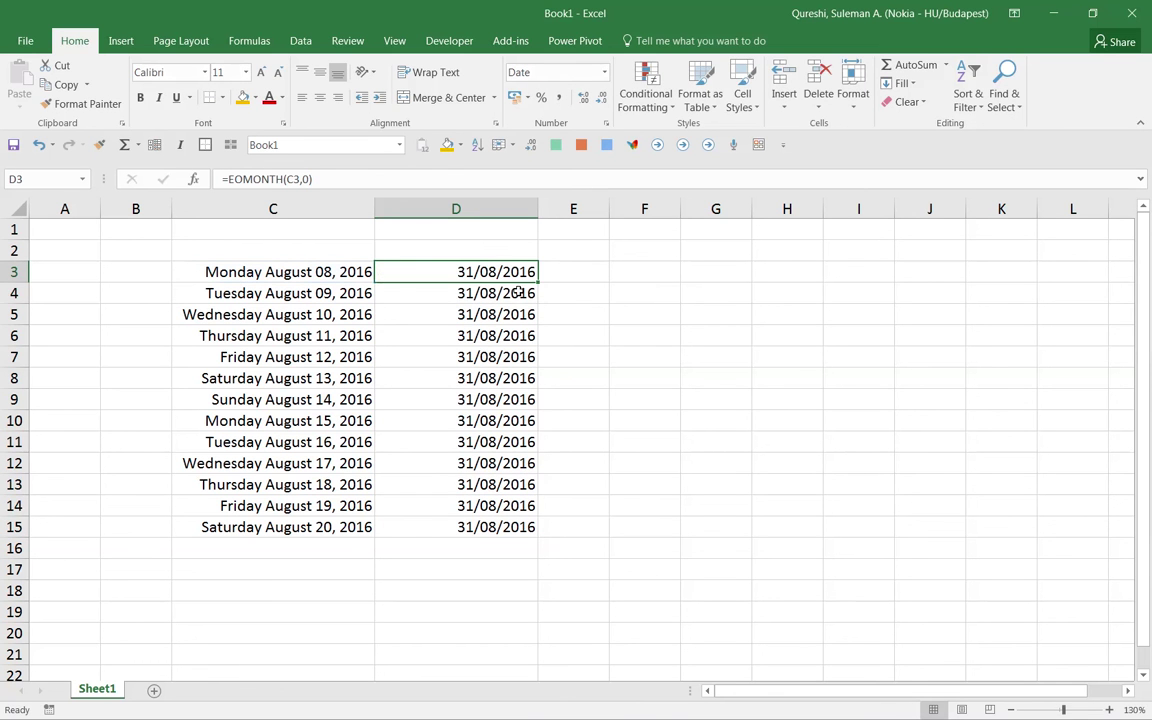
left_click_drag(466, 264, 519, 522)
key("Delete")
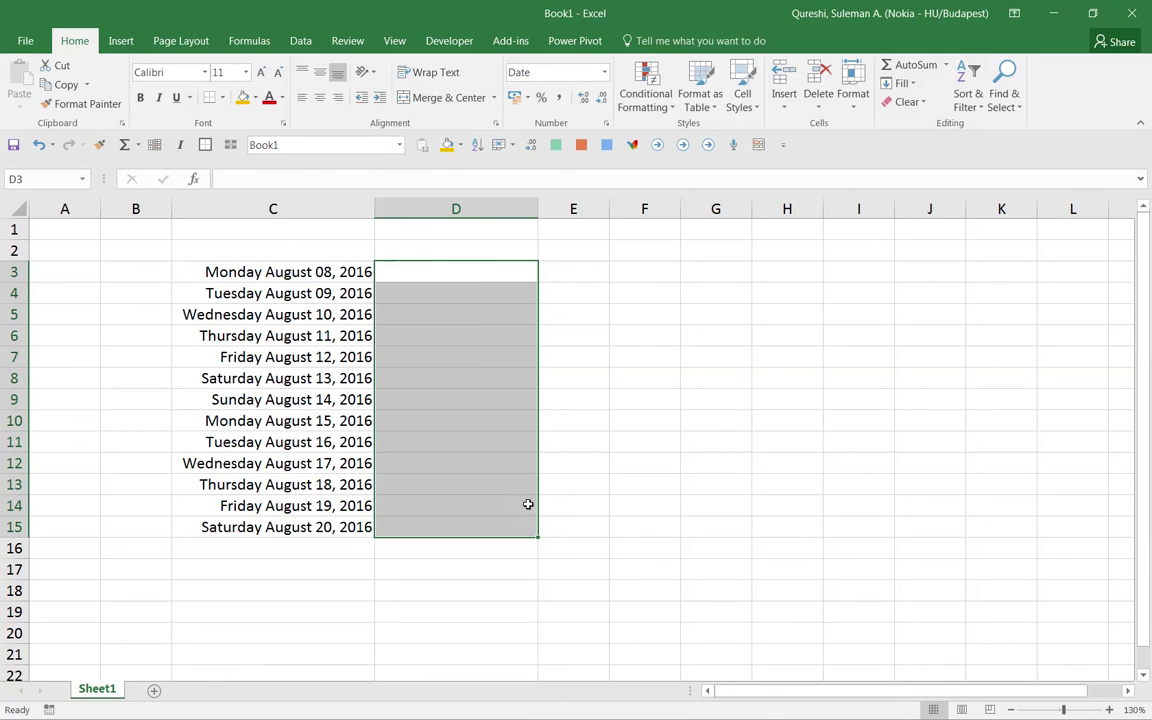
Enter the formula =WEEKNUM(C3,21) in D3 to return the week number of the date in C3.
left_click(499, 263)
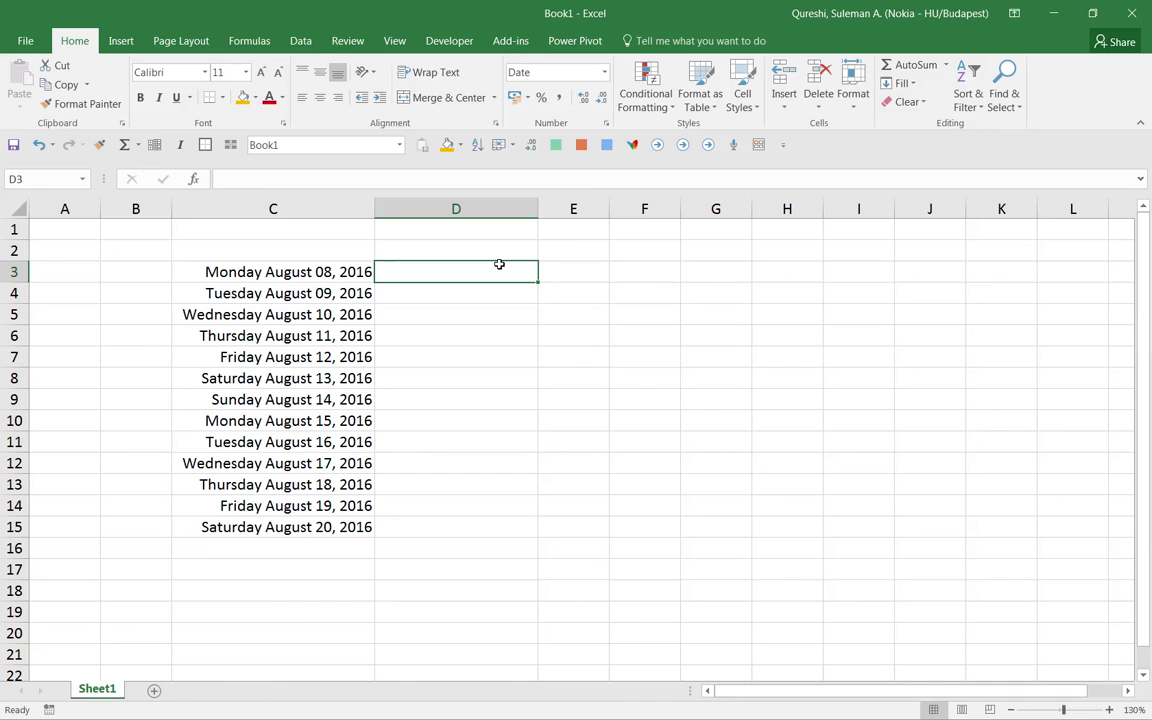
type("=")
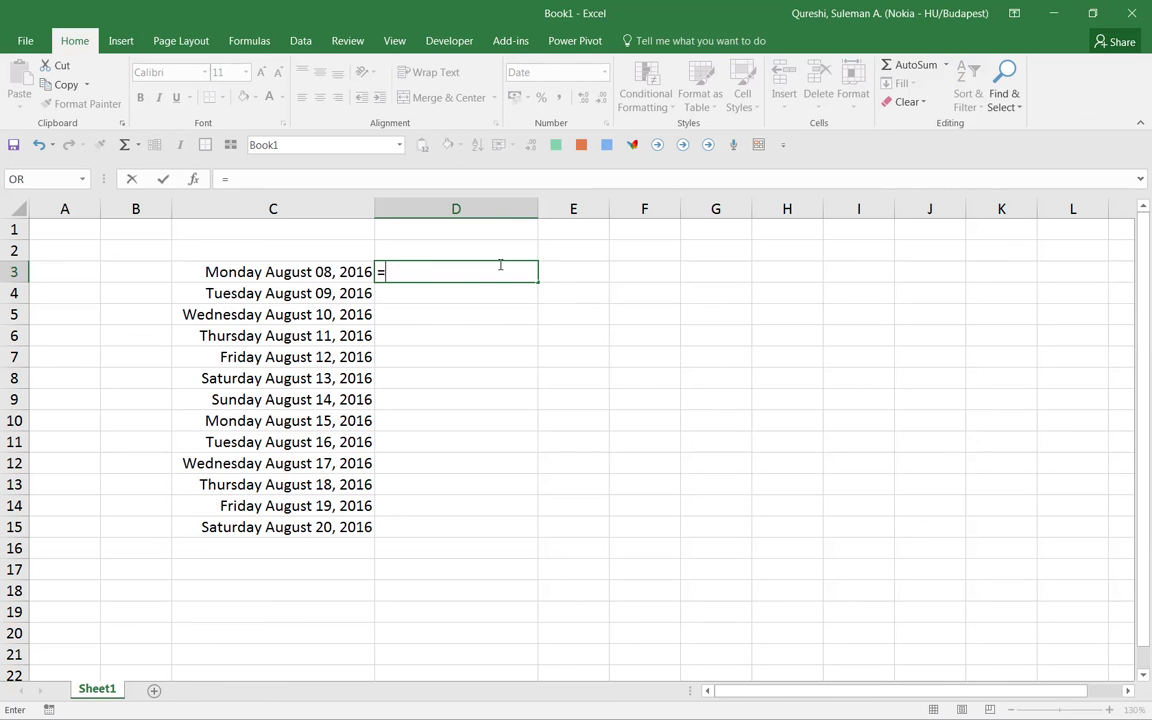
type("week")
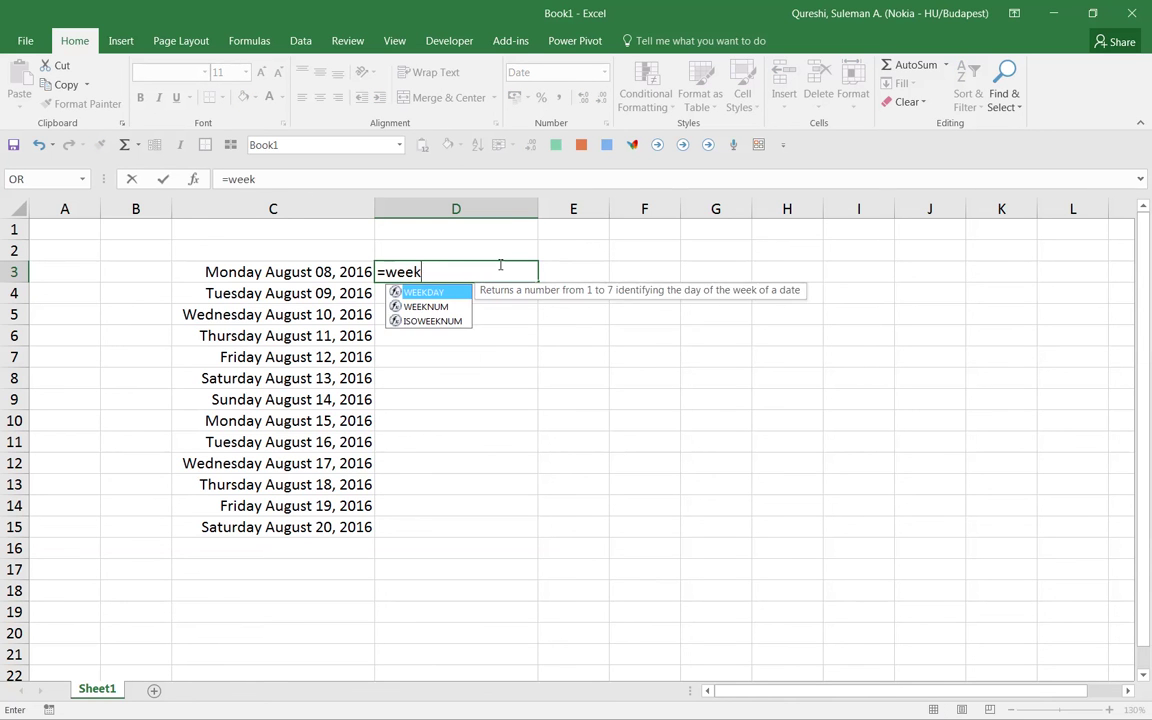
type("num(")
key("Left")
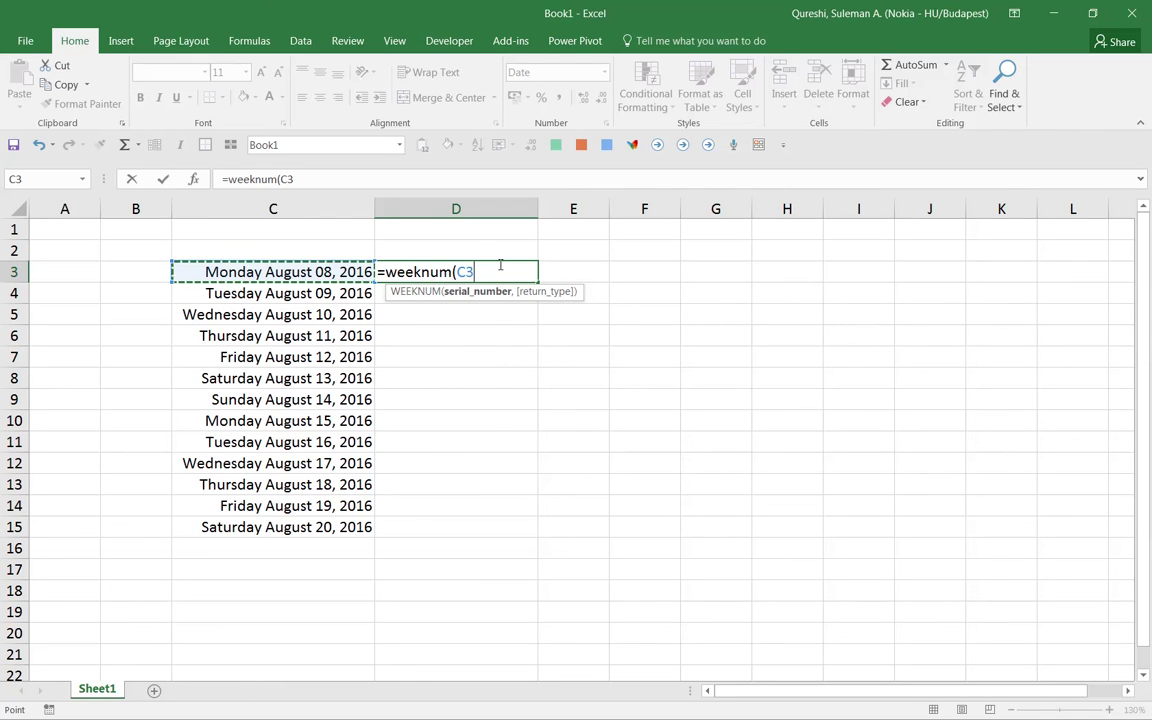
type(",")
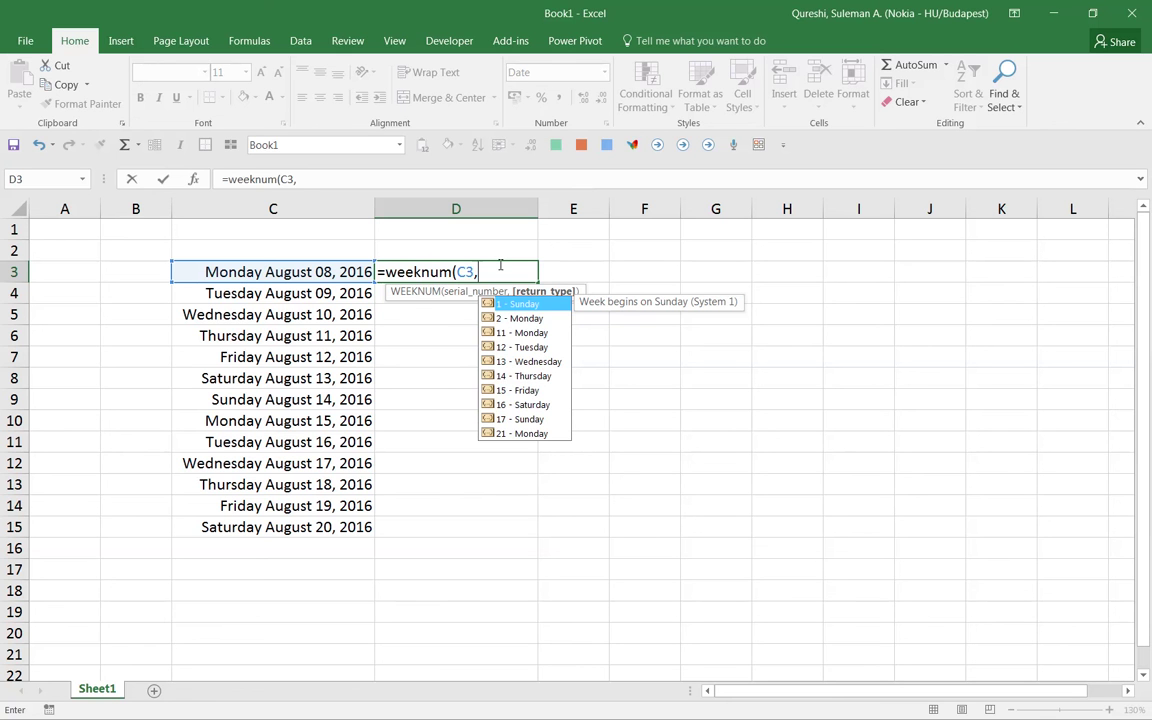
type("21)(")
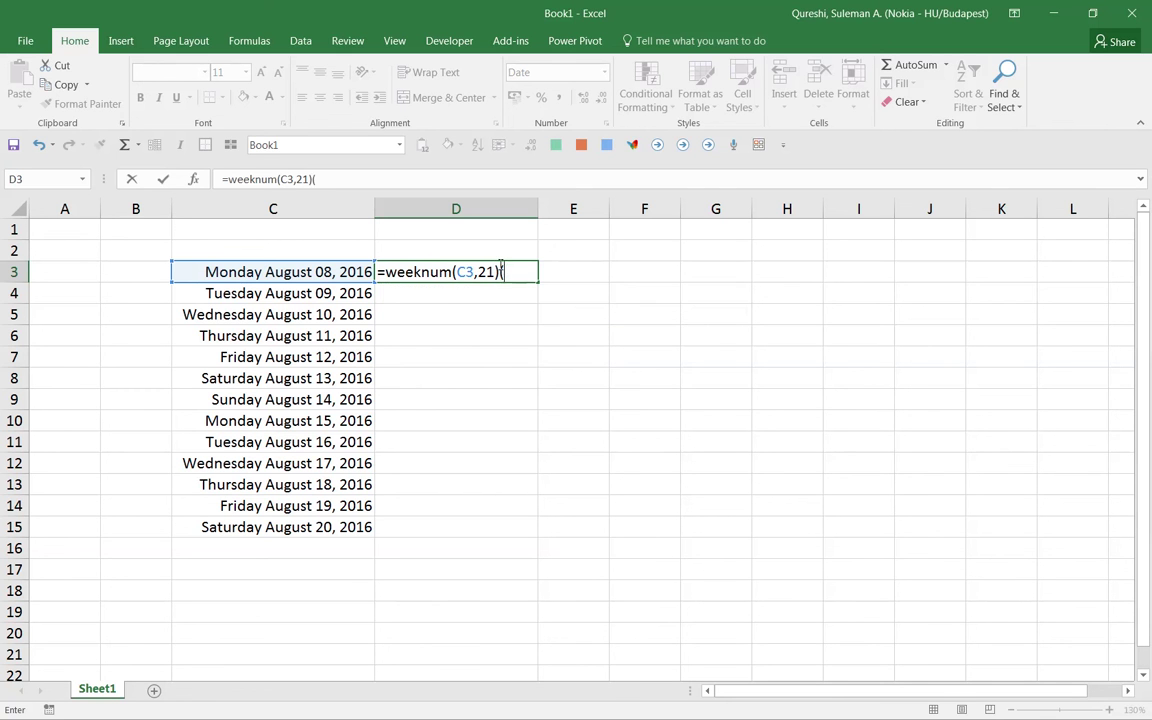
key("Return")
Format the week number in D3 as Number without decimals and fill the formula down to D15.
left_click(499, 267)
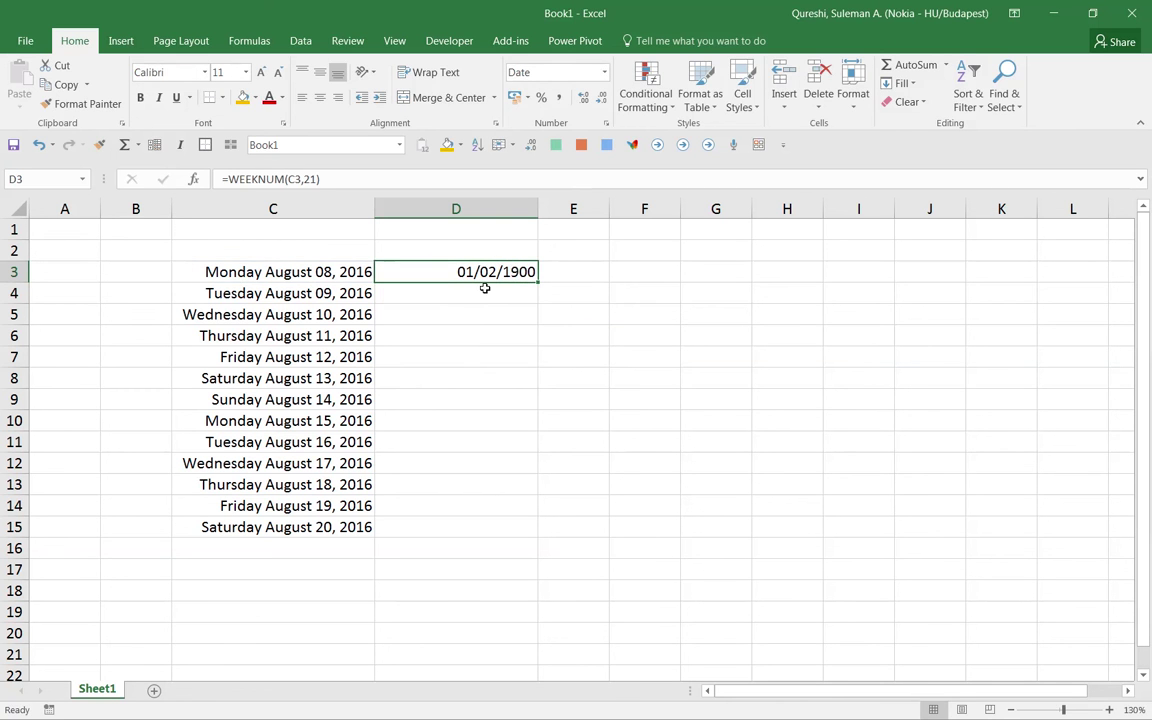
left_click(604, 72)
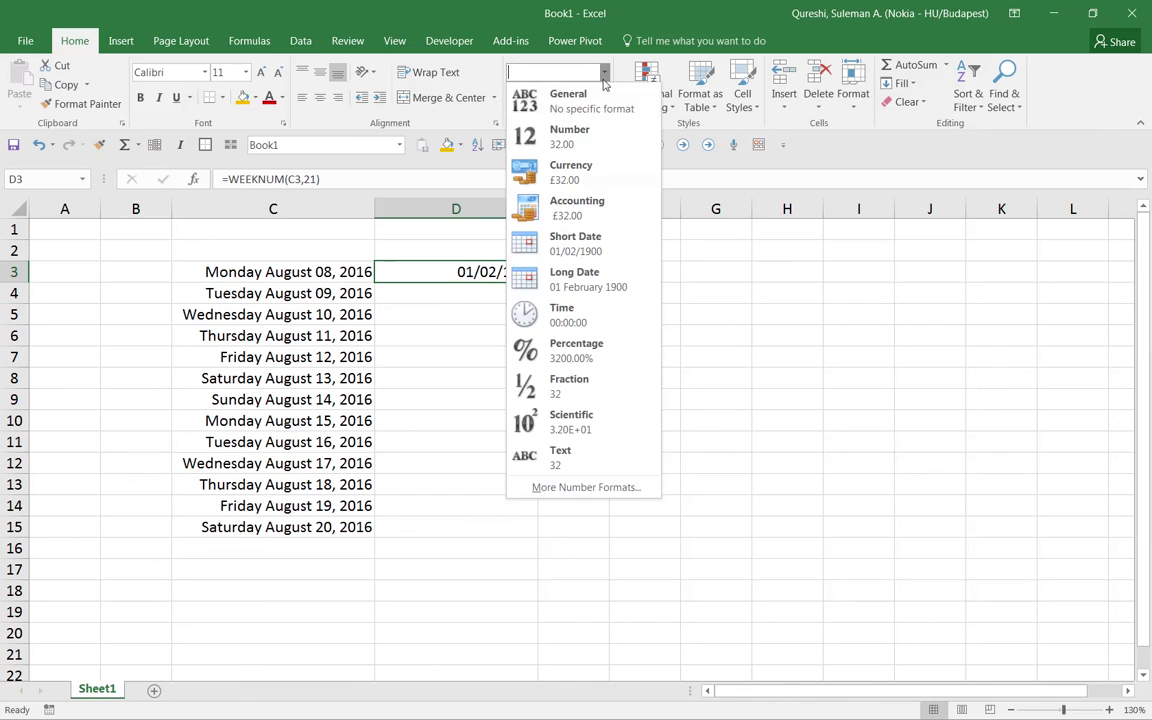
left_click(572, 138)
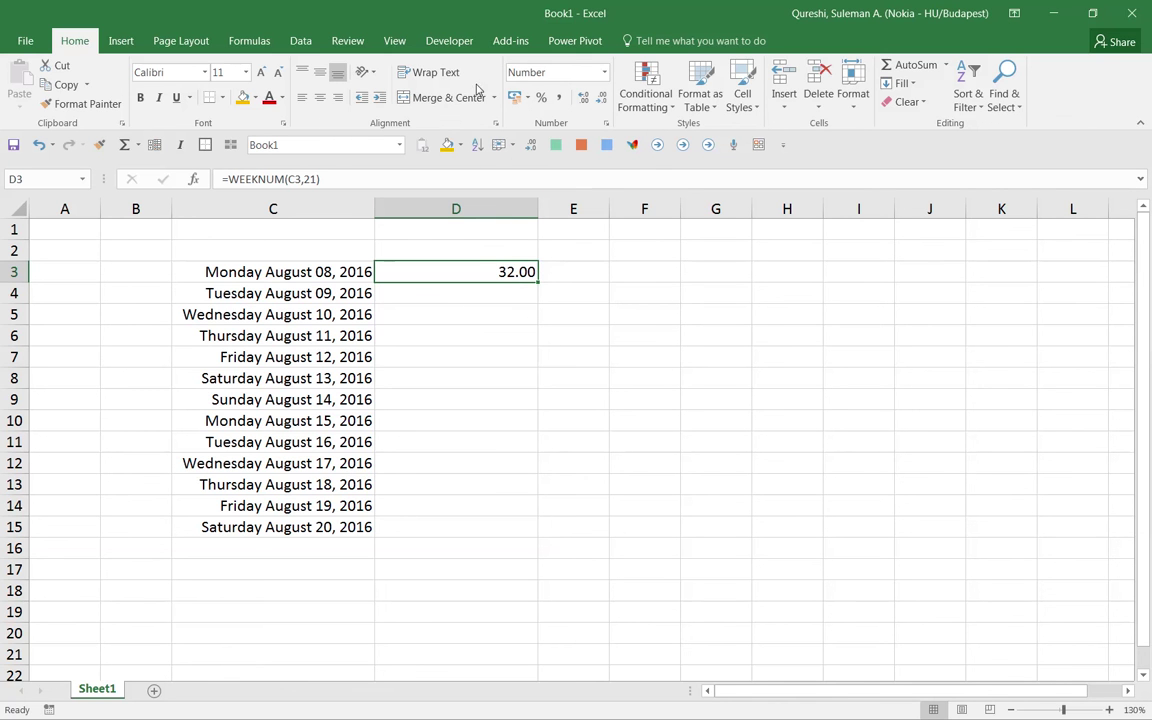
left_click(531, 145)
left_click(531, 145)
left_click_drag(538, 283, 524, 532)
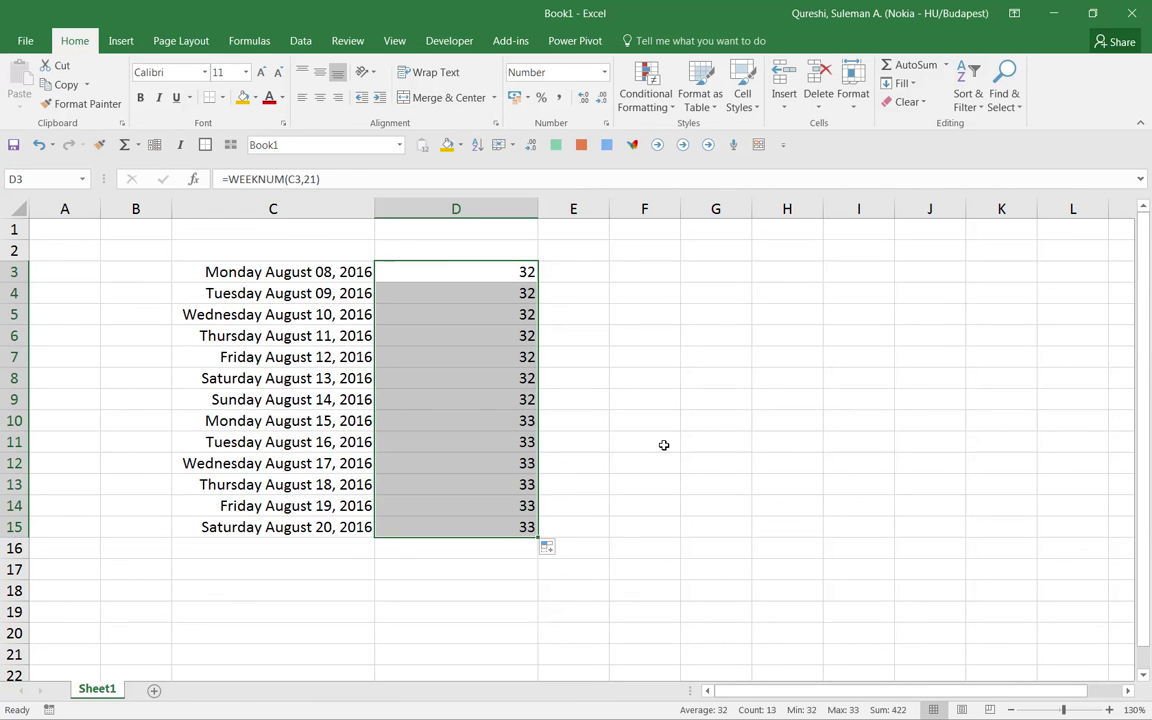
Review the week numbers in D10:D15 and the WEEKNUM formula in D3.
left_click_drag(504, 420, 492, 528)
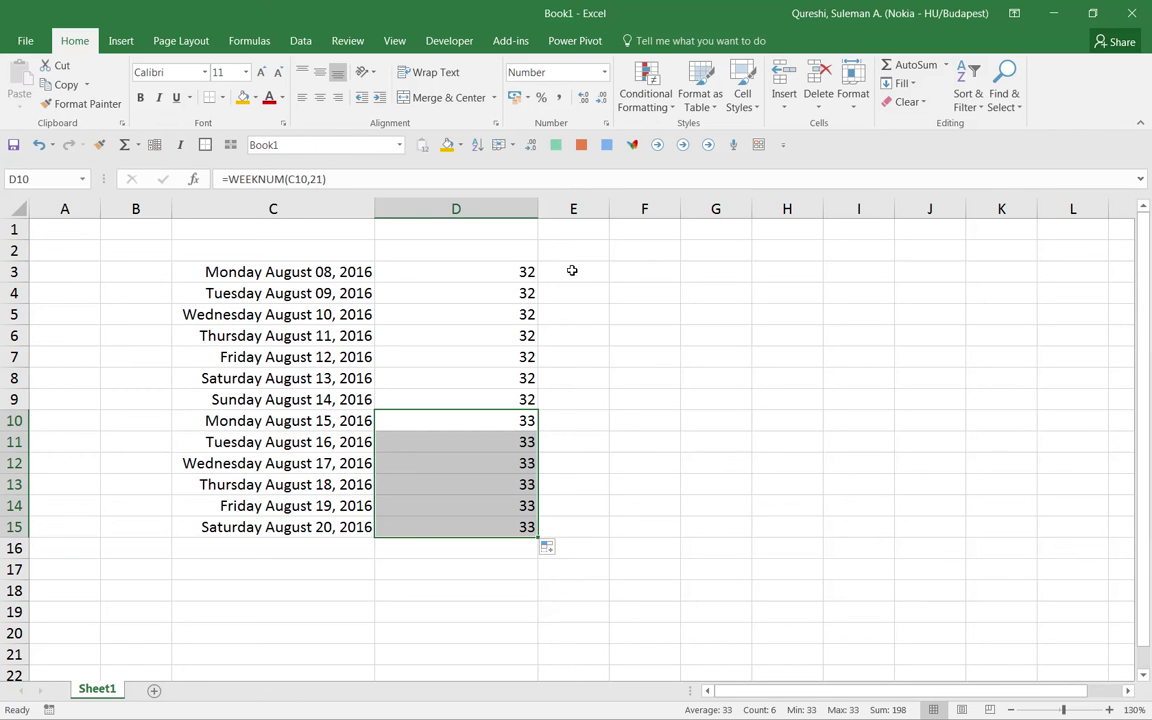
left_click(530, 271)
left_click(348, 179)
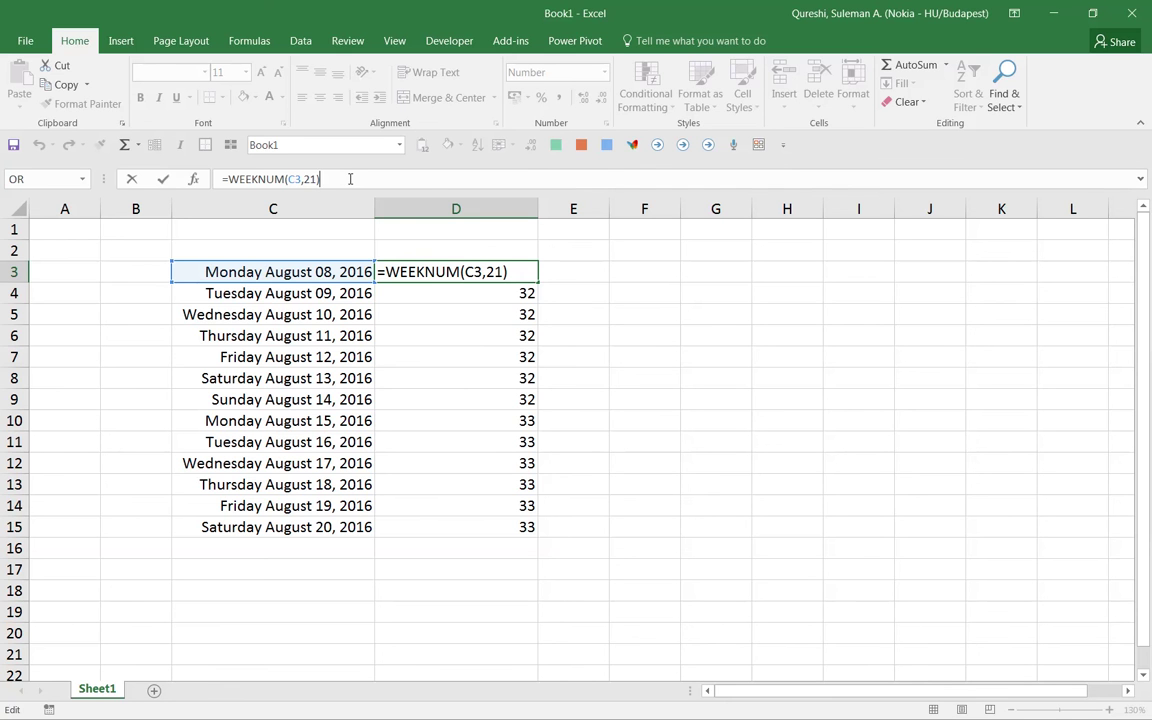
key("ctrl+Return")
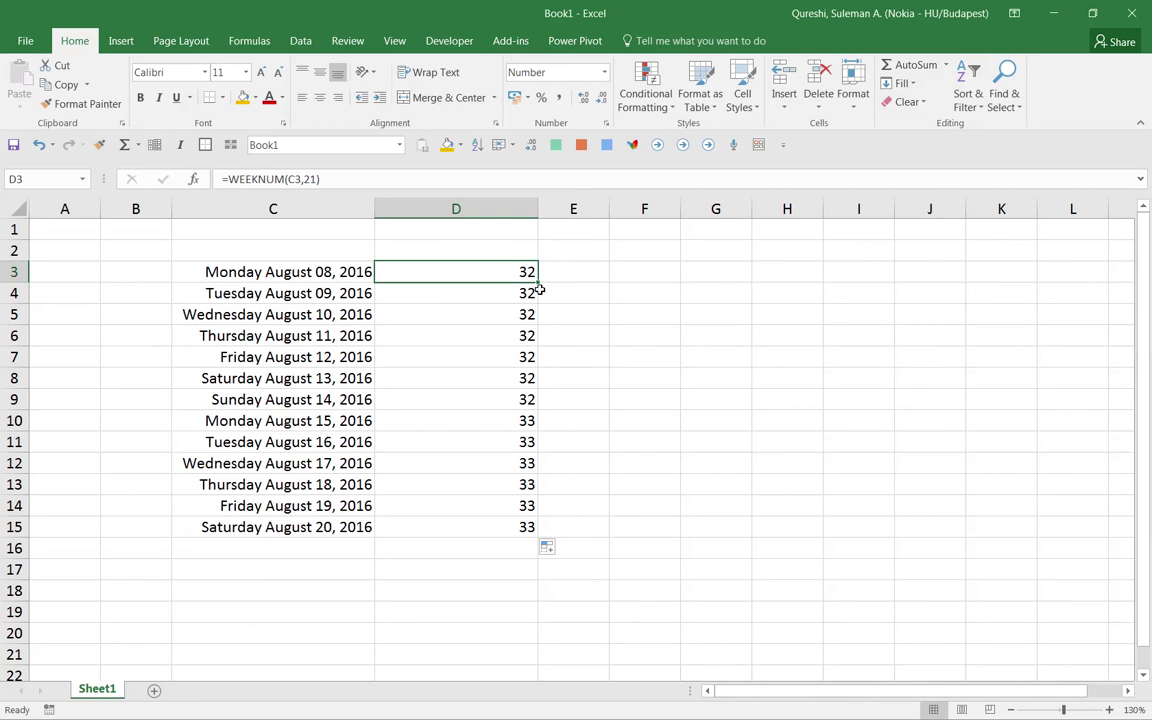
Clear the dates and week numbers from C3:D16 and enter the date 08/08/2016 in C3.
left_click_drag(311, 268, 413, 534)
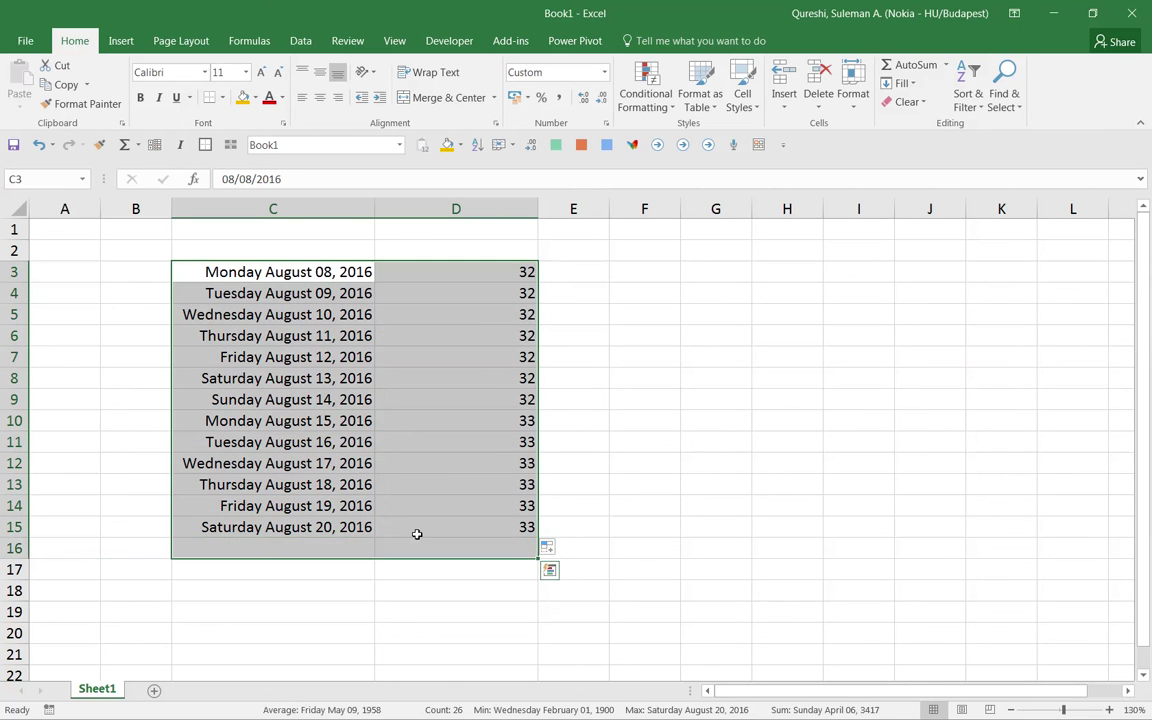
key("Delete")
left_click(322, 275)
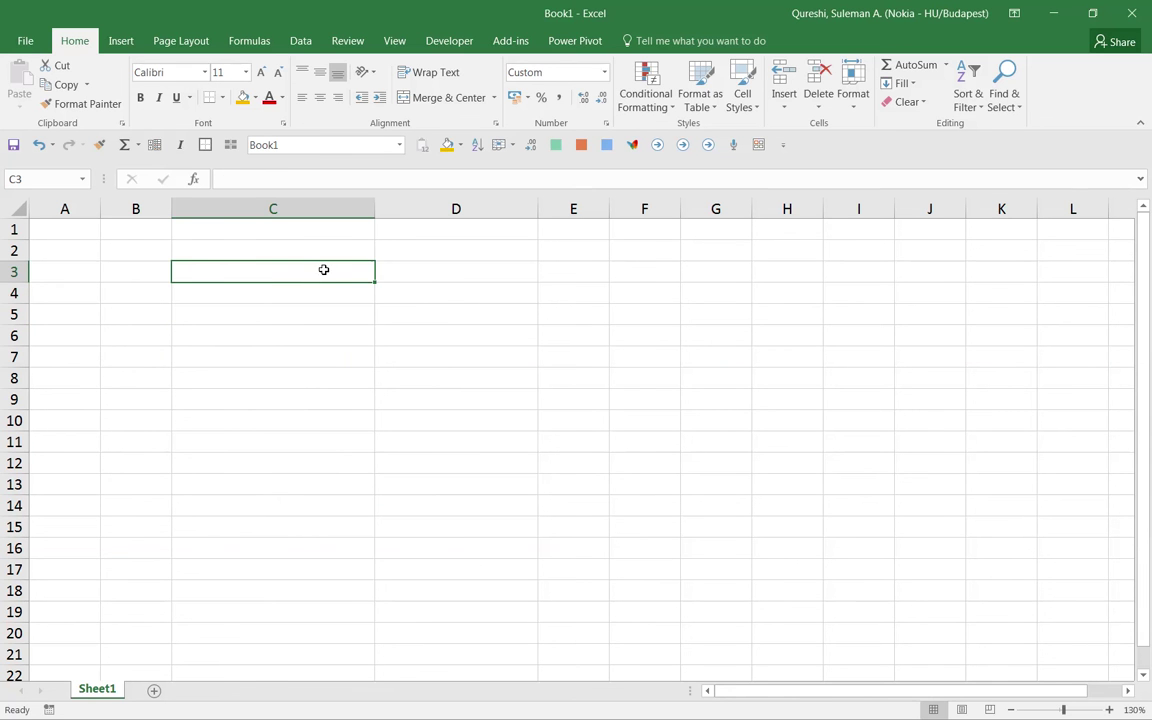
type("08/08/2016")
key("Return")
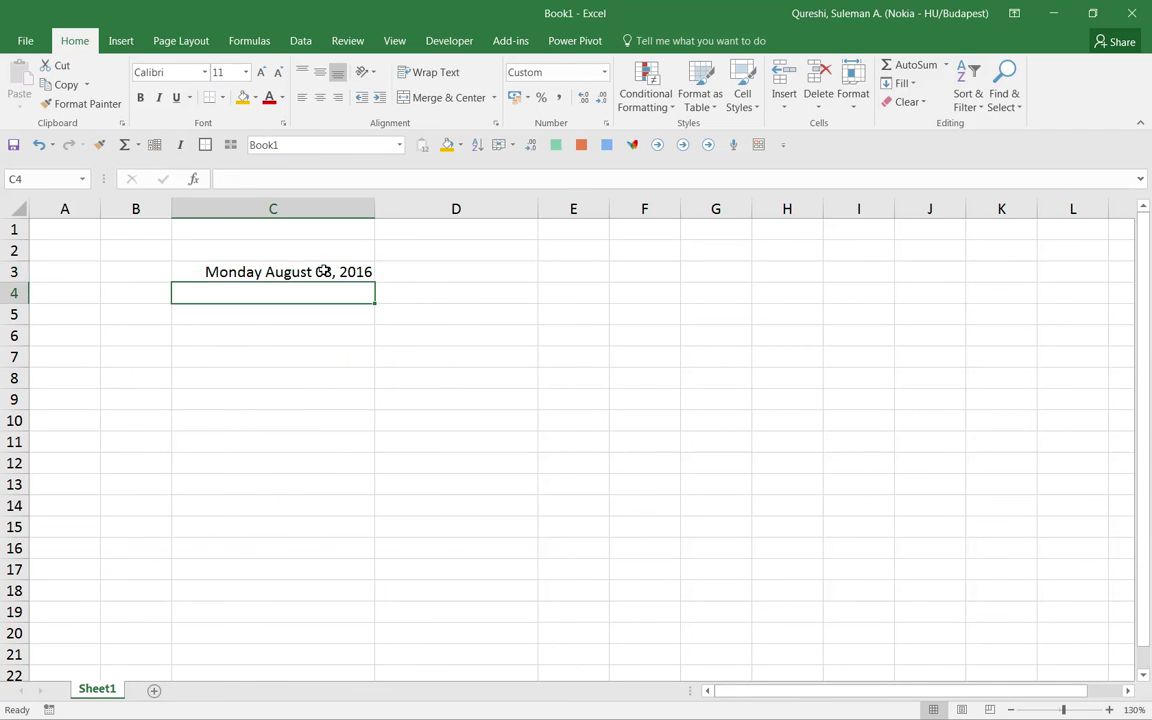
Enter the text "Ctrl + :" in C4 as a note of the date shortcut.
type("C")
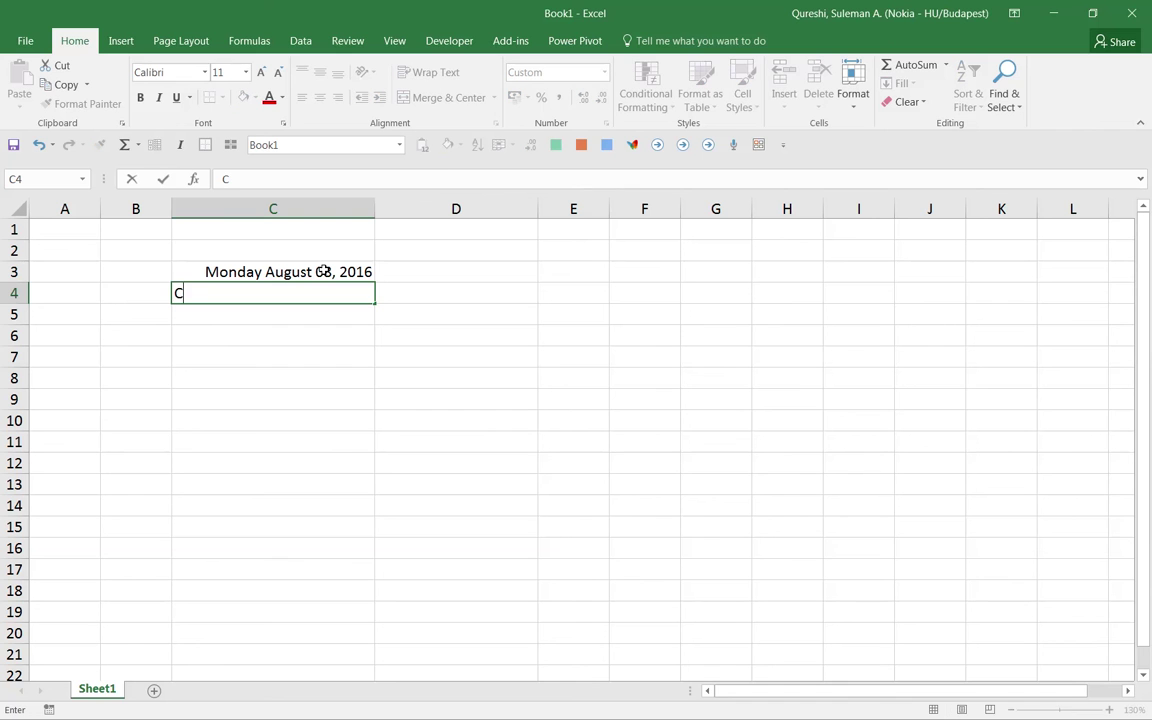
type("trol")
key("BackSpace")
key("BackSpace")
type("l")
key("ctrl+Return")
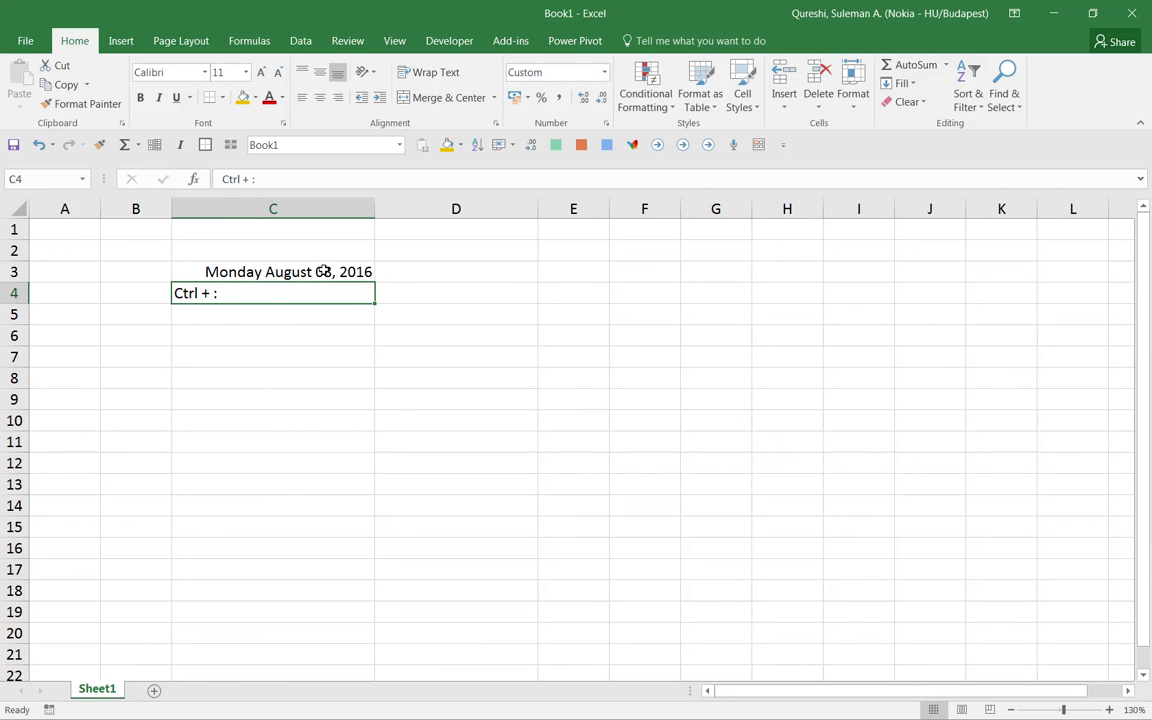
Insert the current date, 08/08/2016, in C5.
key("Down")
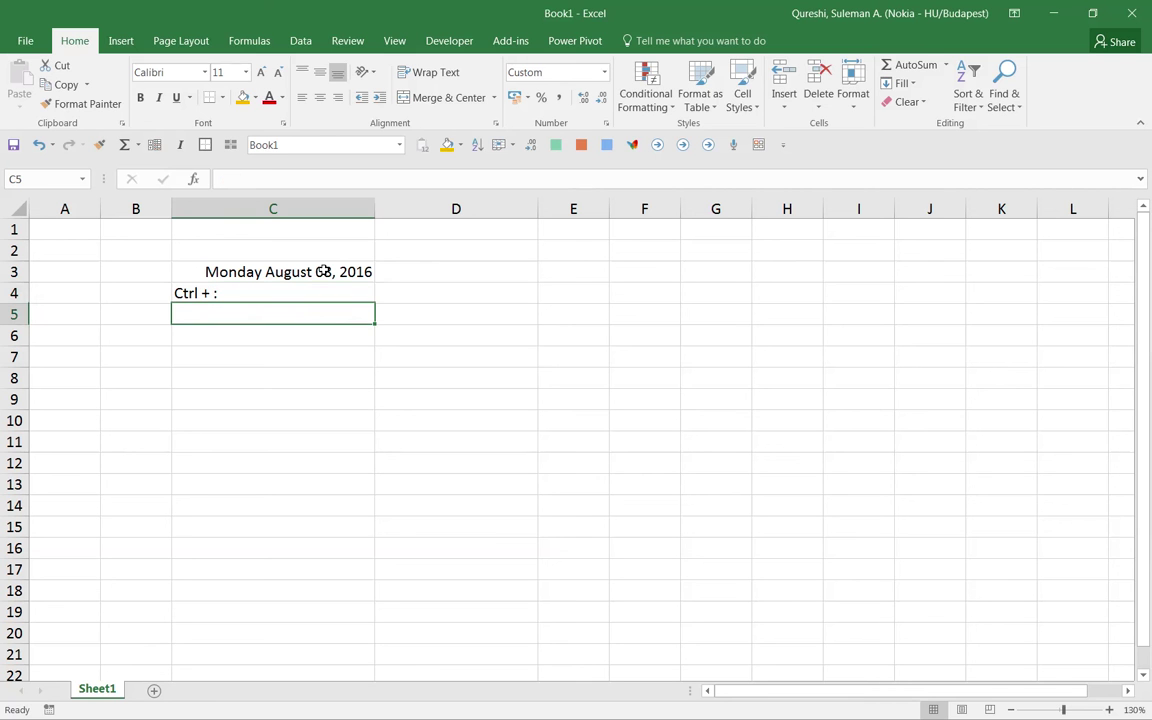
key("ctrl+semicolon")
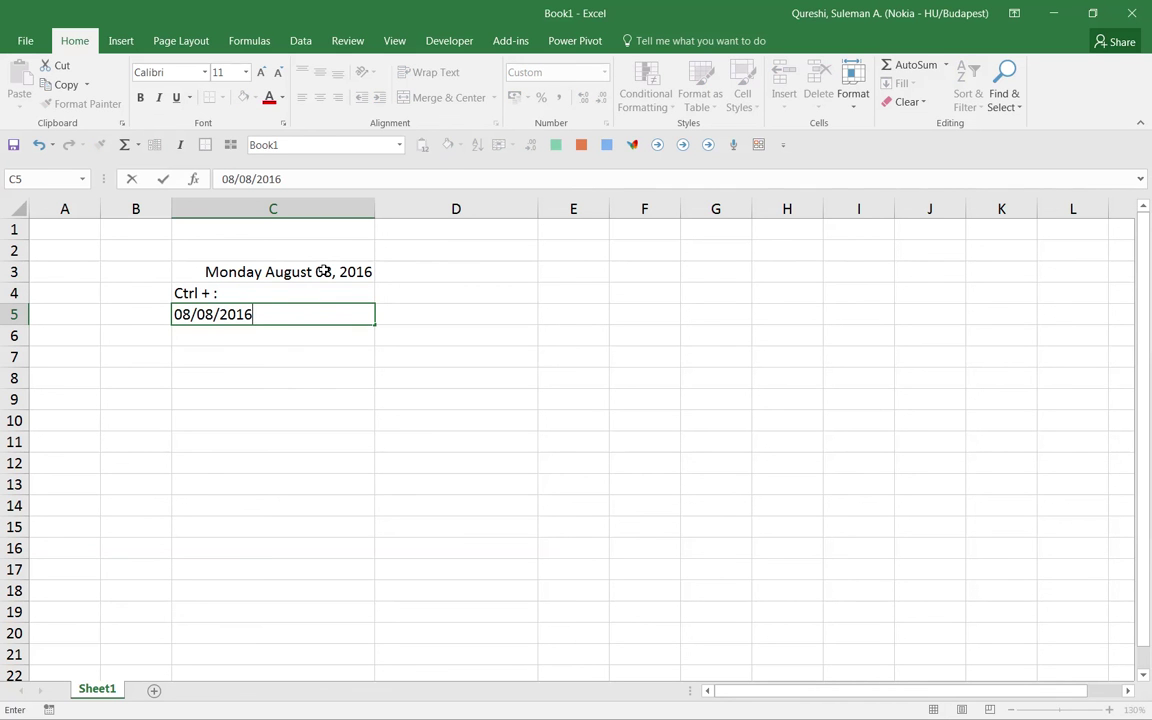
key("Return")
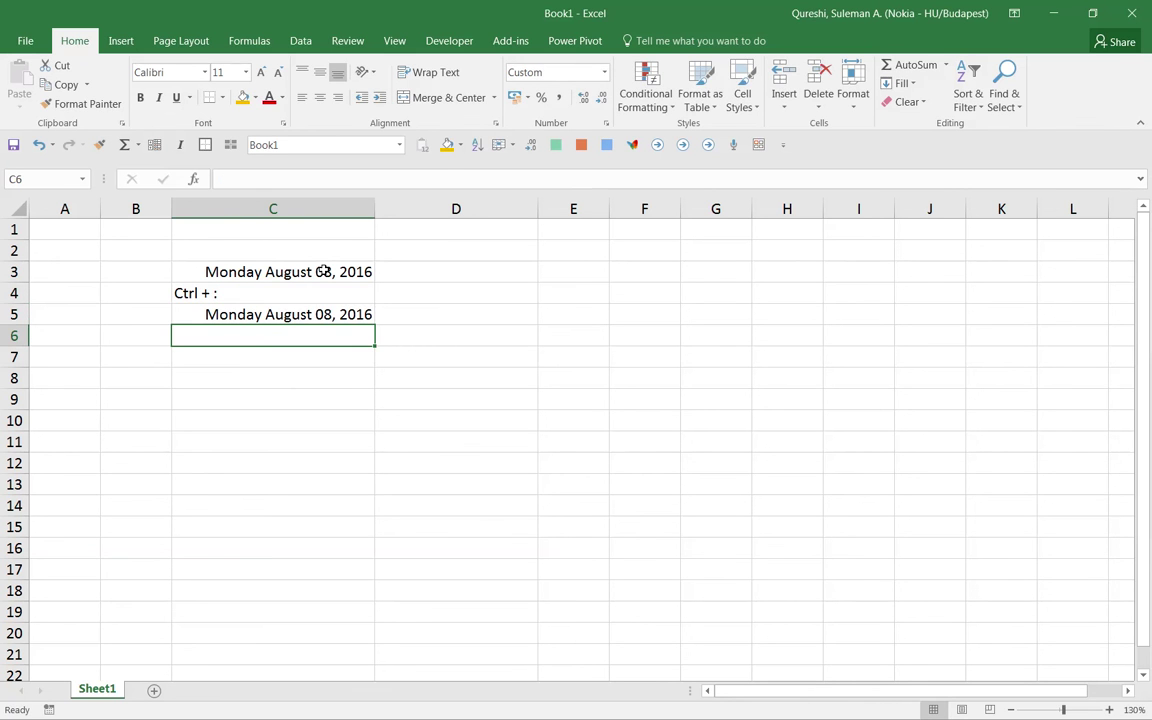